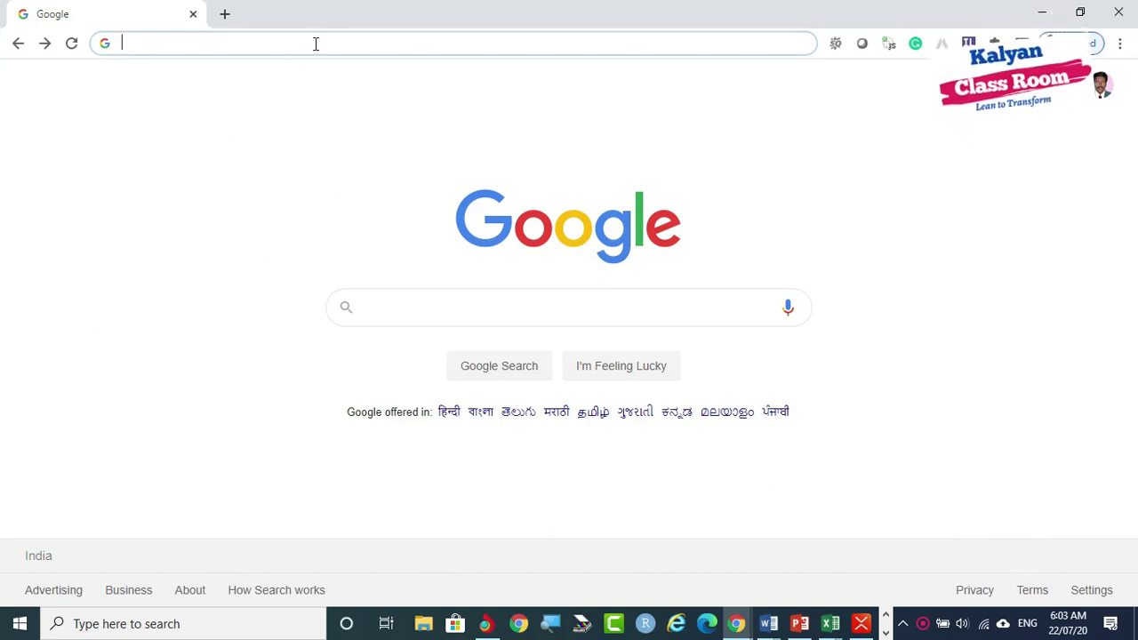
- Open the InsertLearning website at insertlearning.com
type("insert")
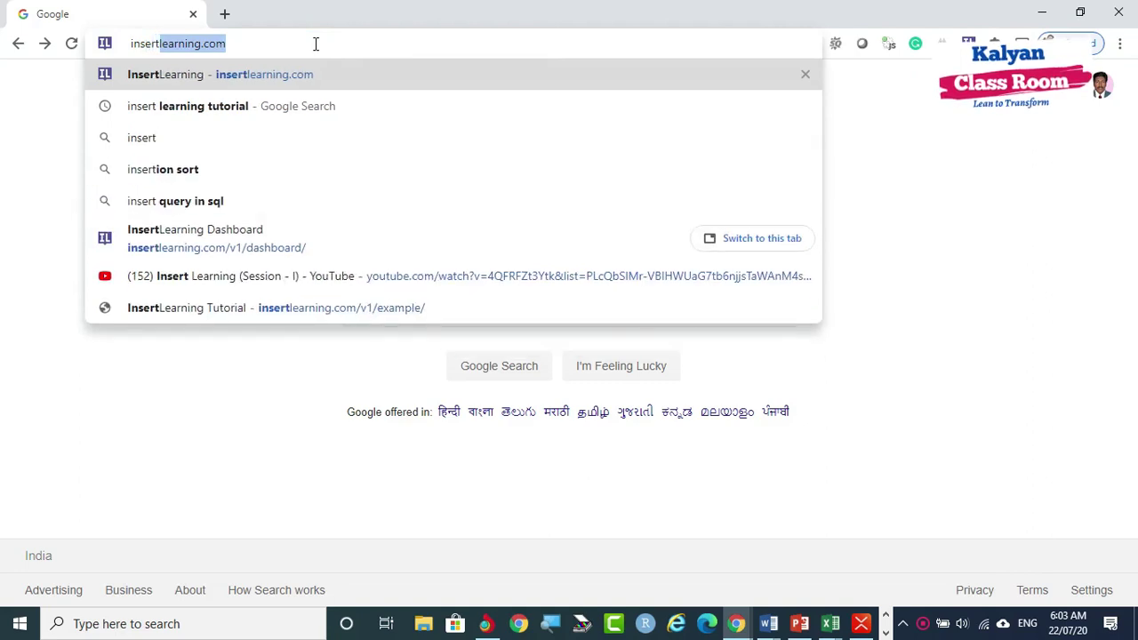
type("learnin")
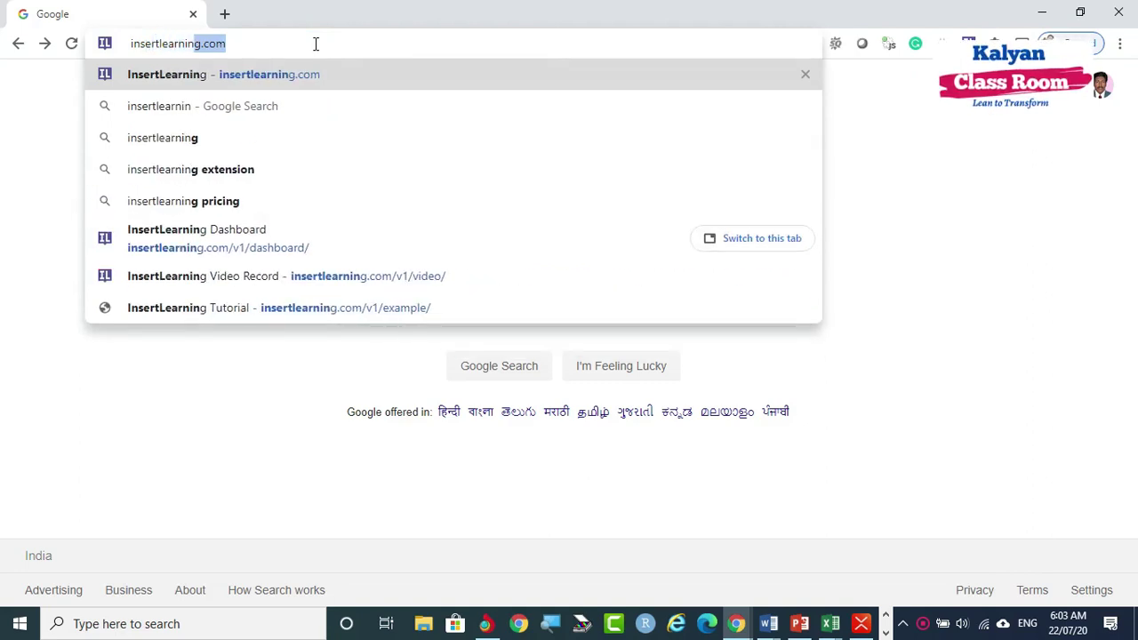
type("g.com")
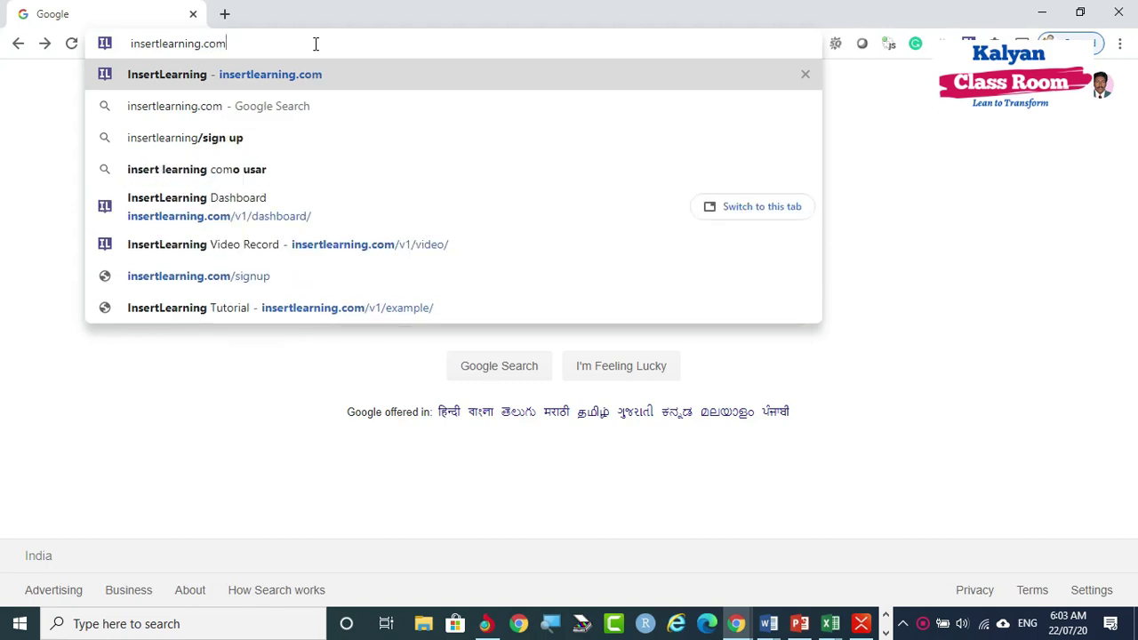
key("Return")
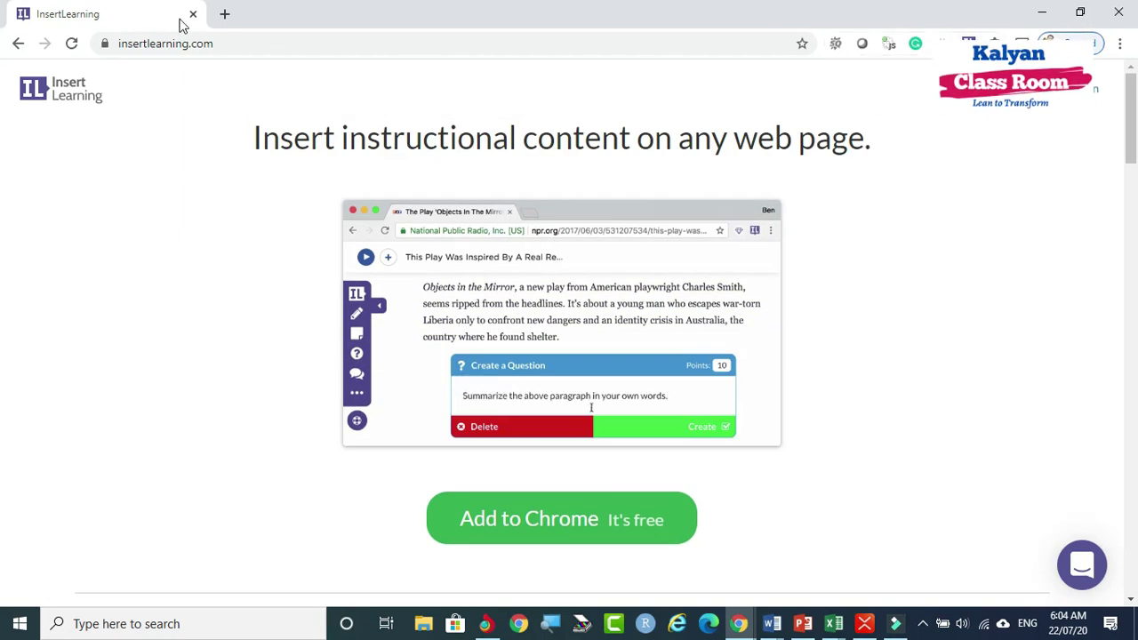
- Search Google for "sap" in a new browser tab and open the Wikipedia article on SAP
left_click(225, 16)
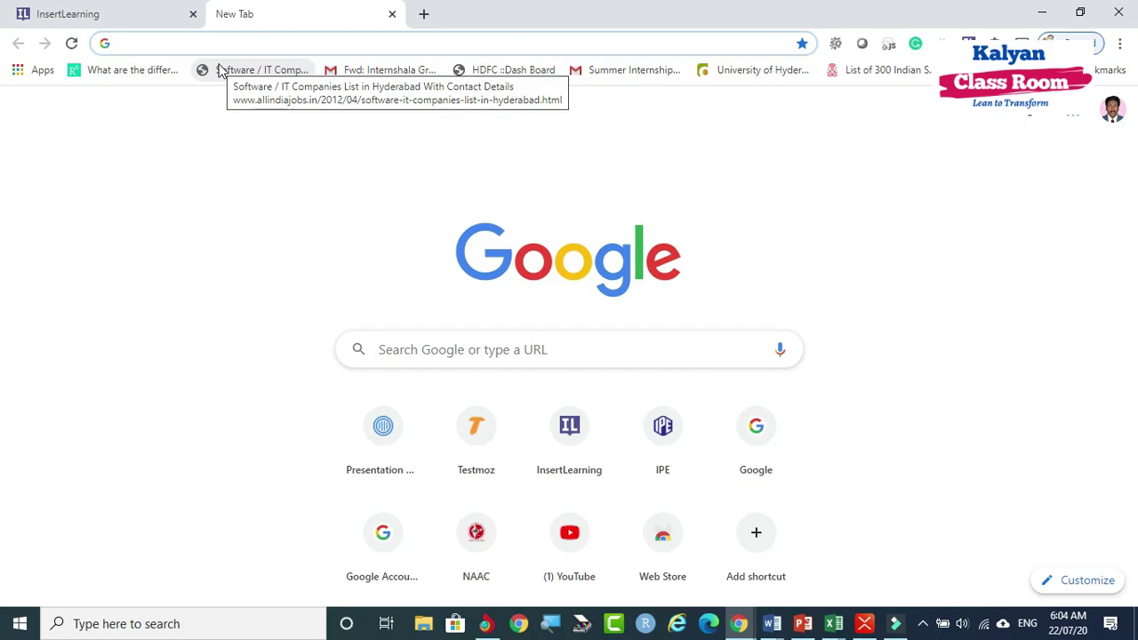
type("sap")
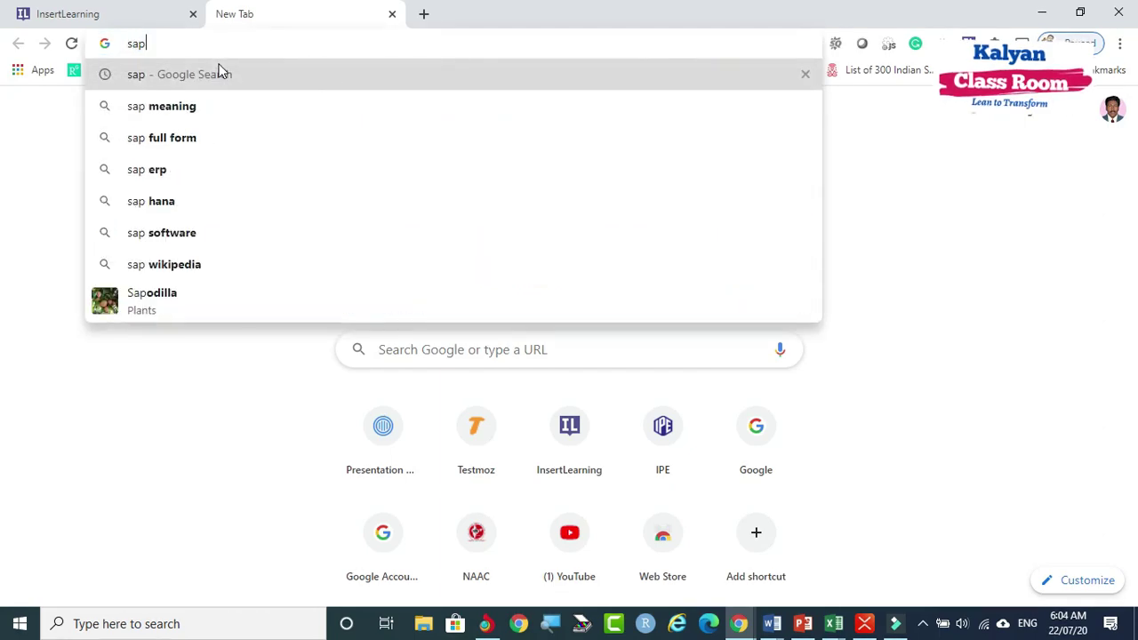
key("Return")
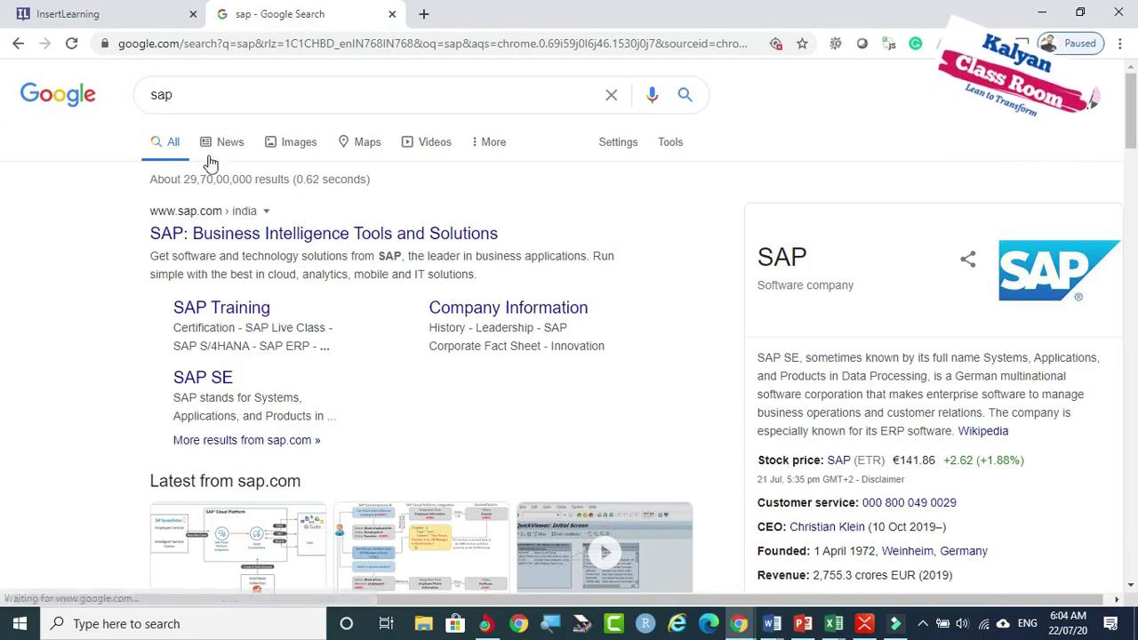
scroll(432, 262, "down", 12)
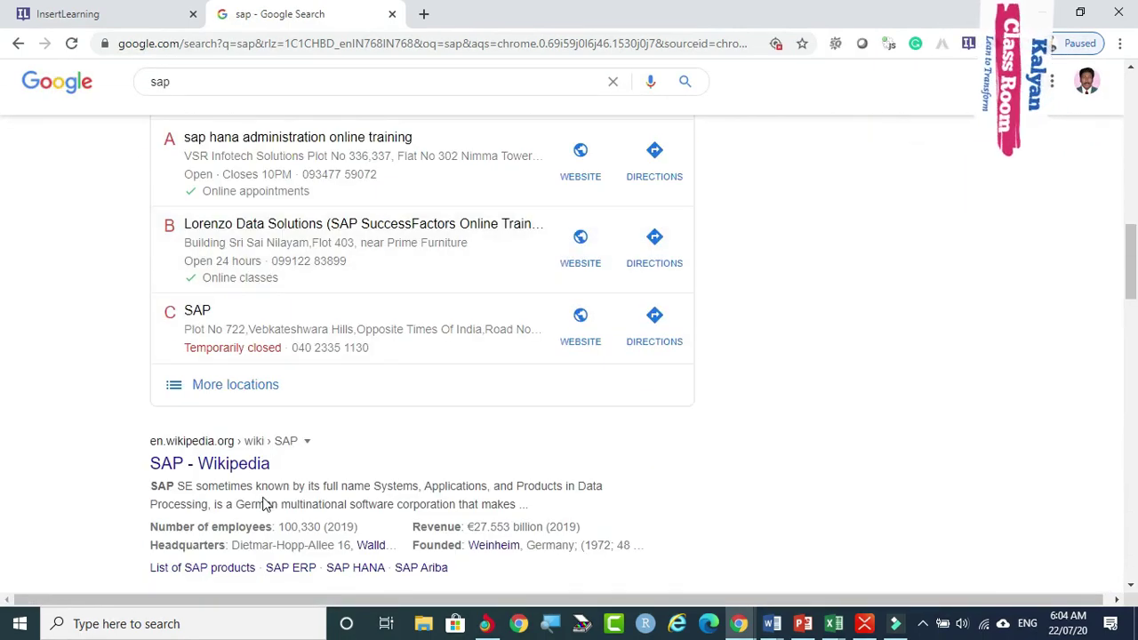
left_click(235, 474)
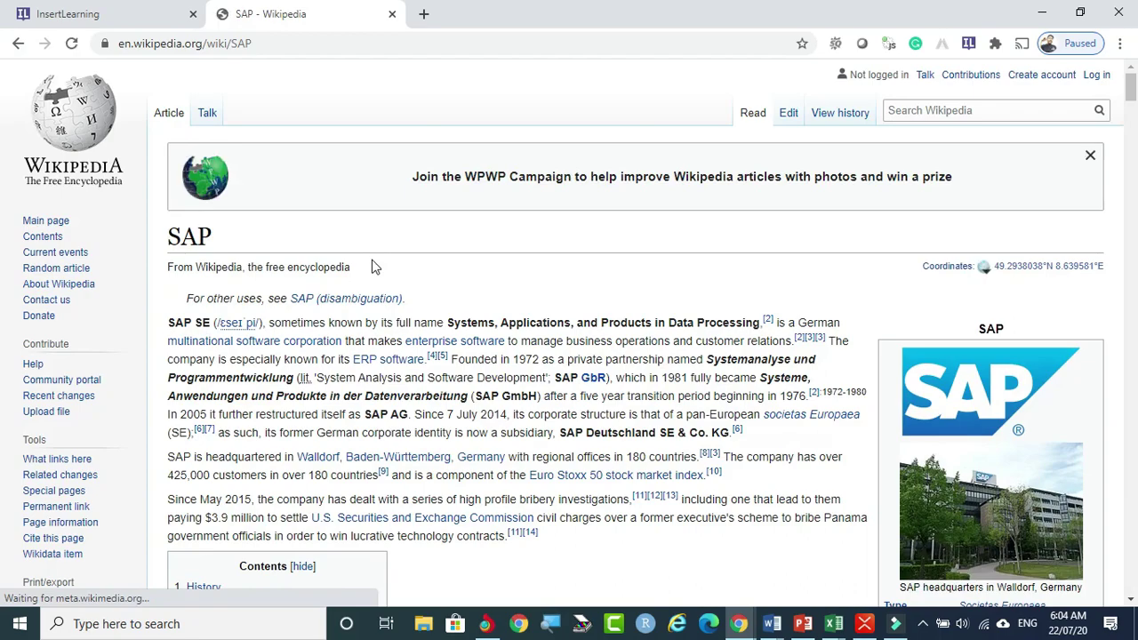
- Sign in to InsertLearning with Google on the SAP article and choose the Teacher role
scroll(374, 262, "down", 5)
scroll(374, 265, "up", 6)
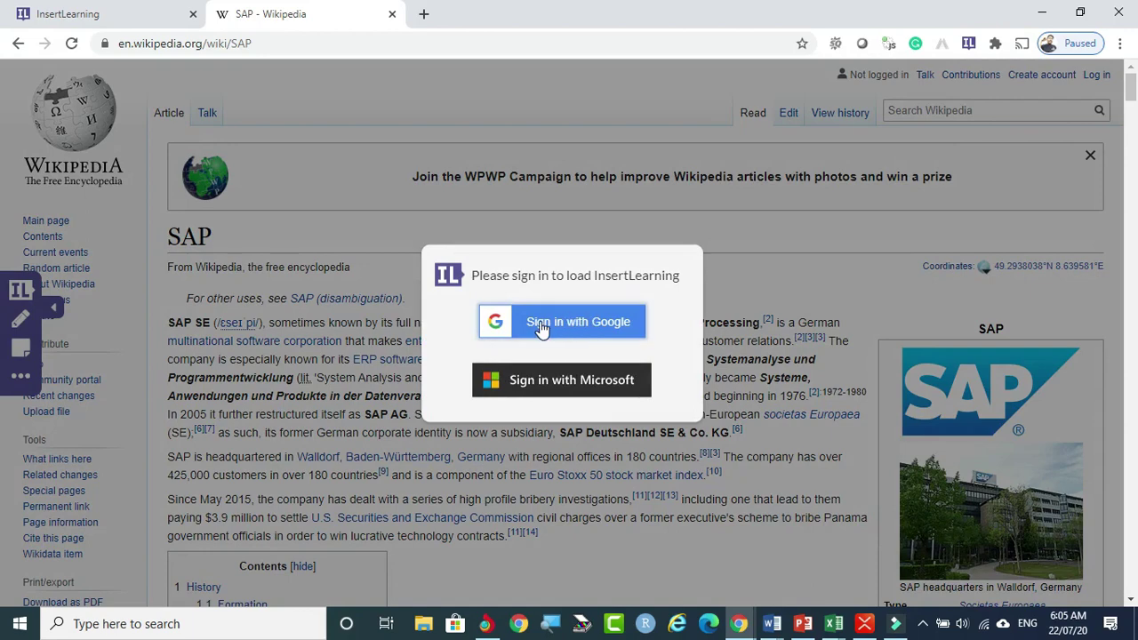
left_click(589, 327)
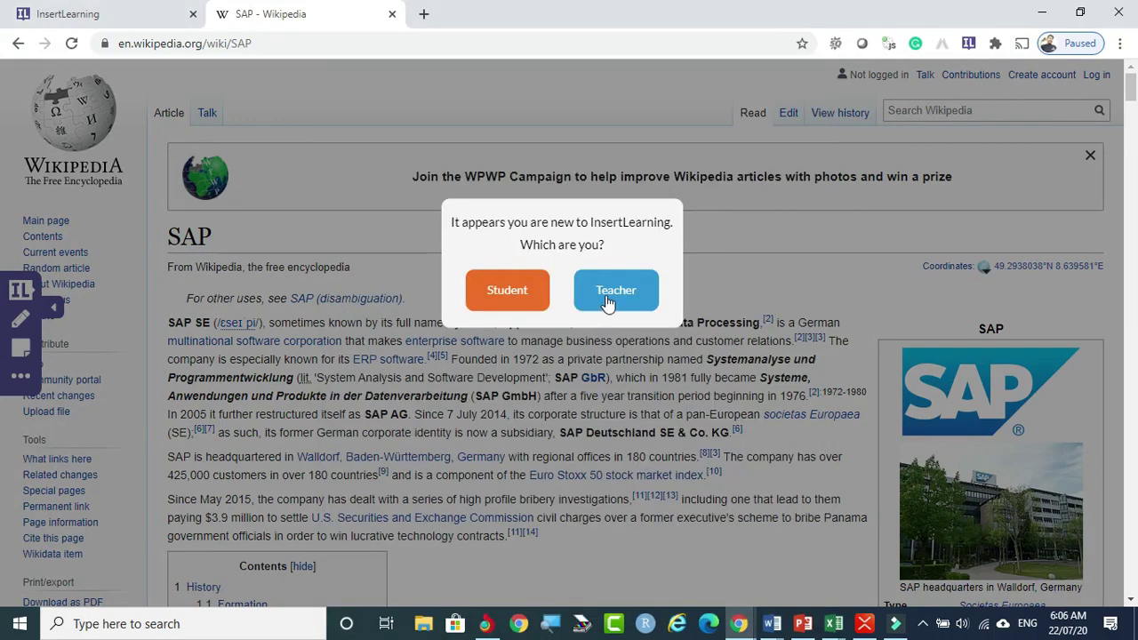
left_click(608, 302)
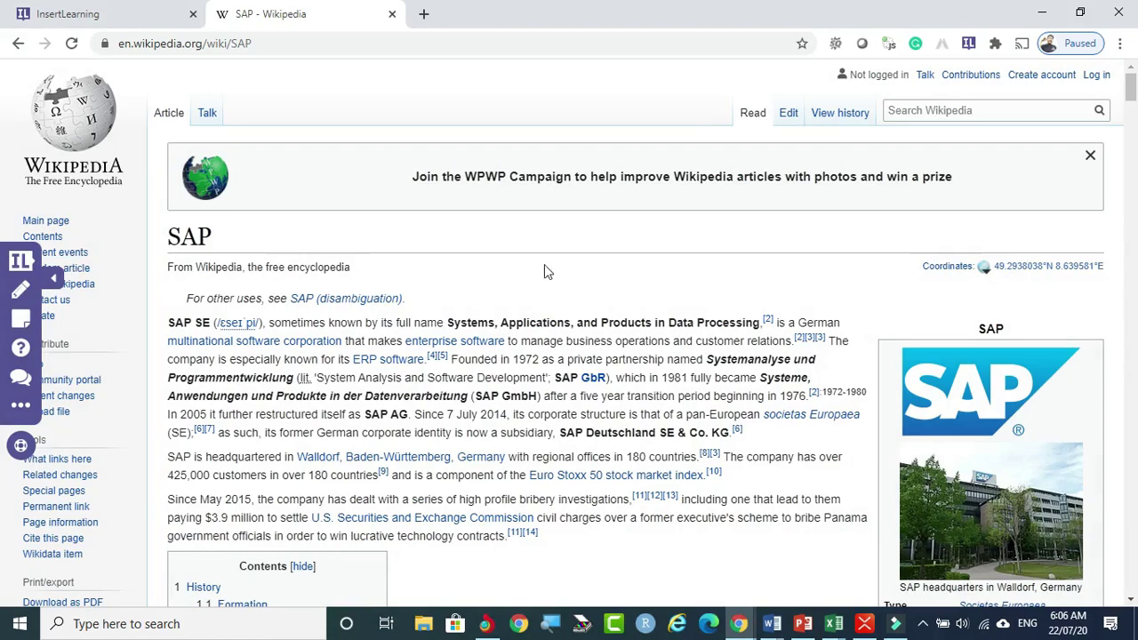
scroll(485, 271, "down", 1)
scroll(563, 266, "up", 1)
scroll(490, 304, "down", 2)
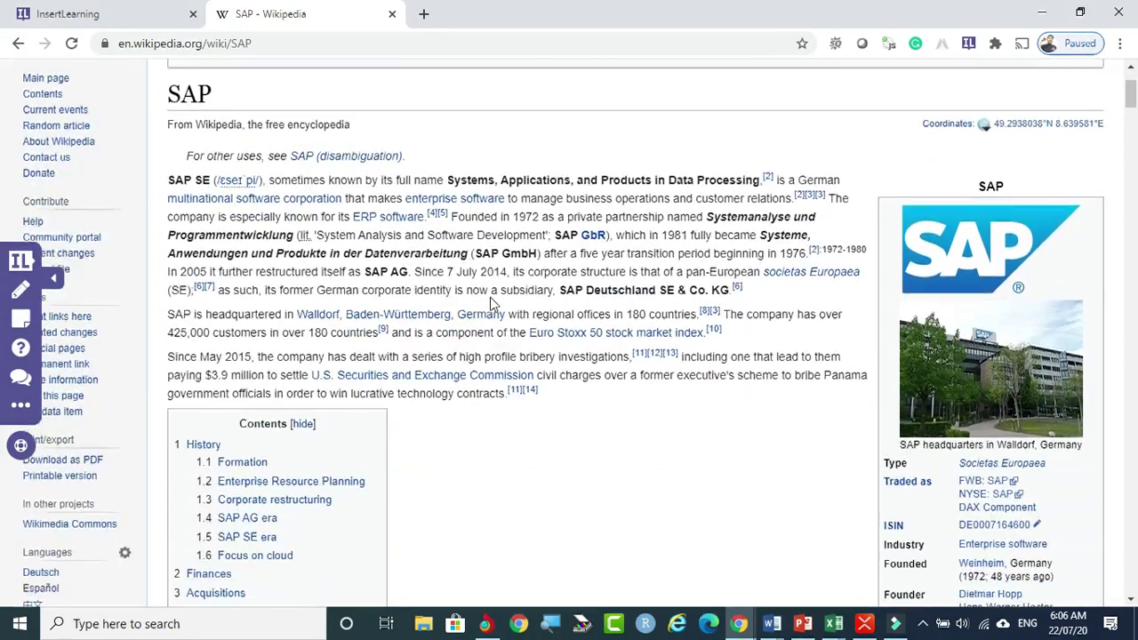
scroll(490, 304, "up", 2)
scroll(489, 304, "down", 3)
scroll(490, 304, "down", 1)
scroll(490, 304, "up", 3)
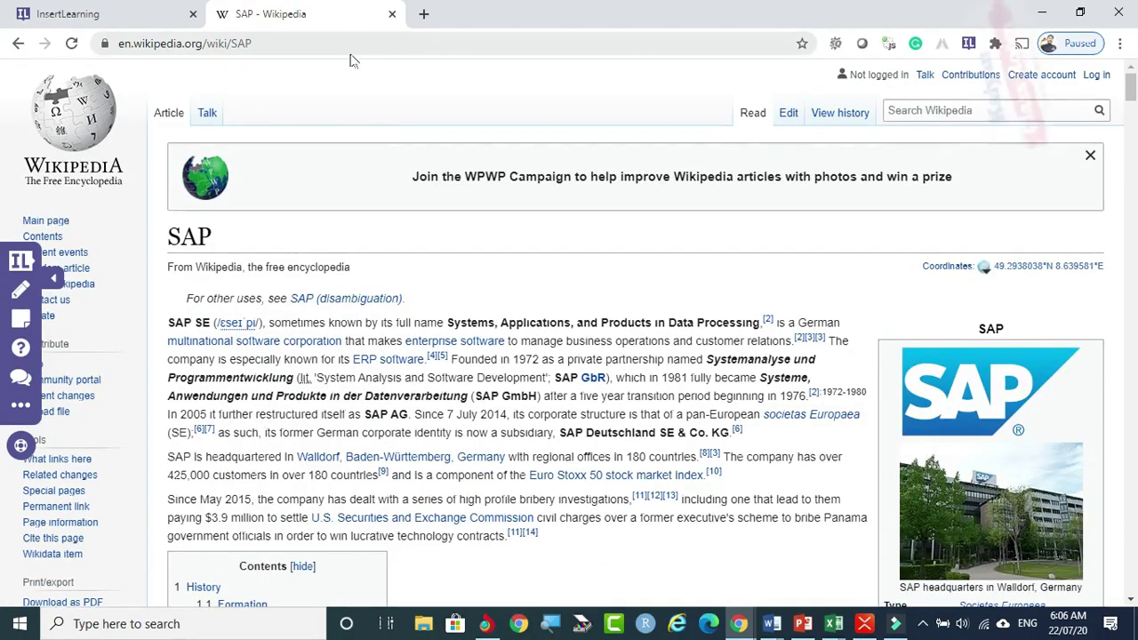
- Search Google for "digital marketing" in another browser tab and open the HubSpot Blog article "The Who, What, Why, & How of Digital Marketing"
left_click(425, 15)
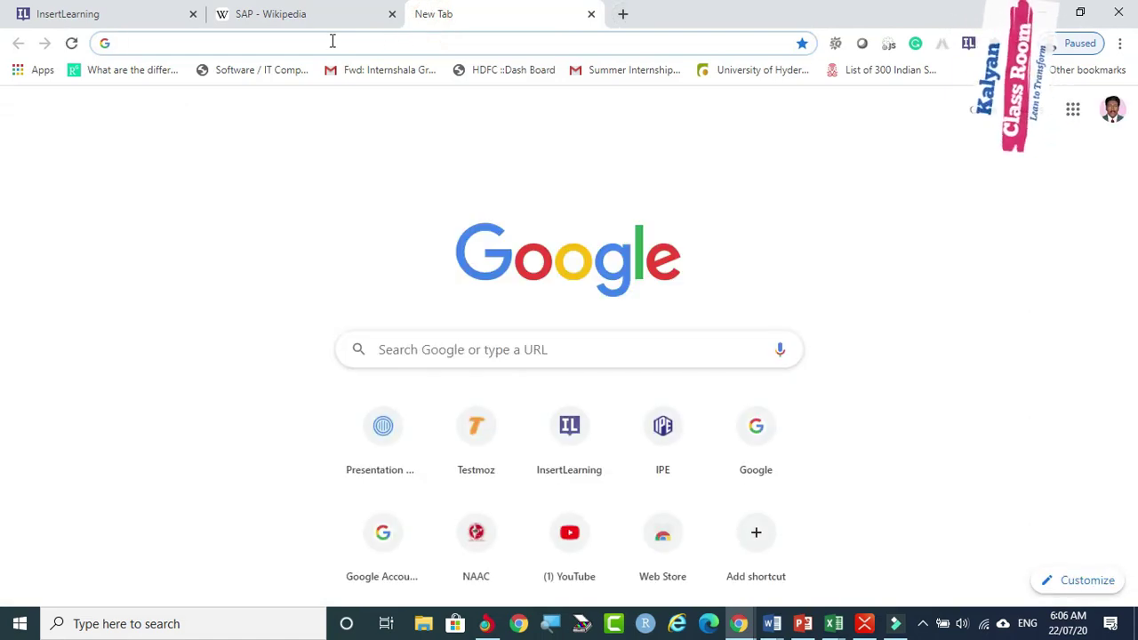
type("di")
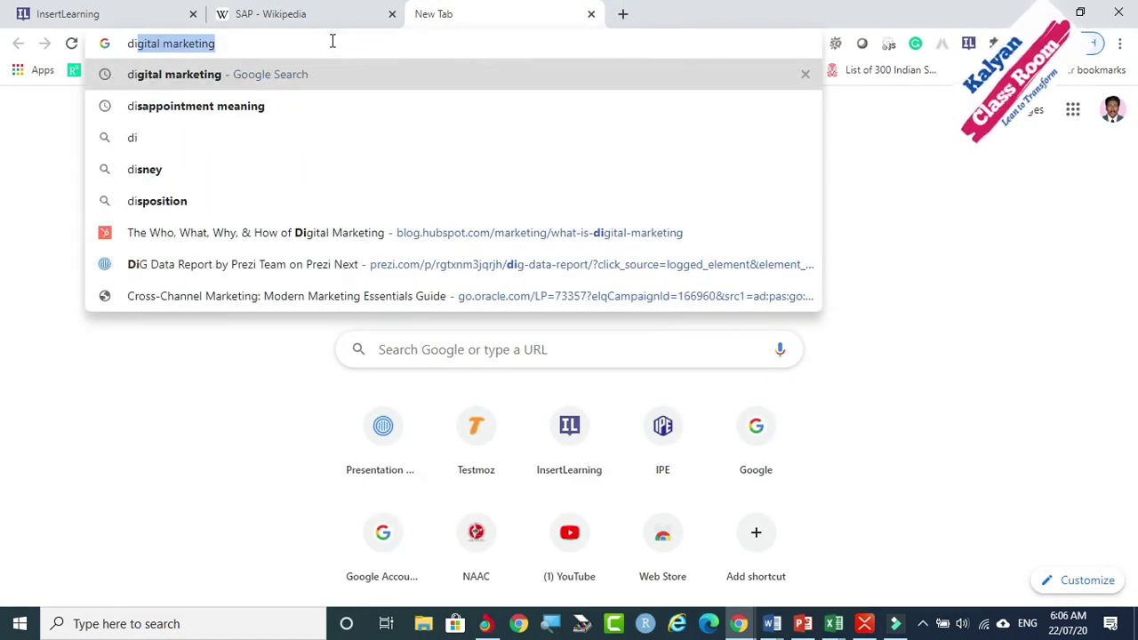
type("gital marketing")
key("Return")
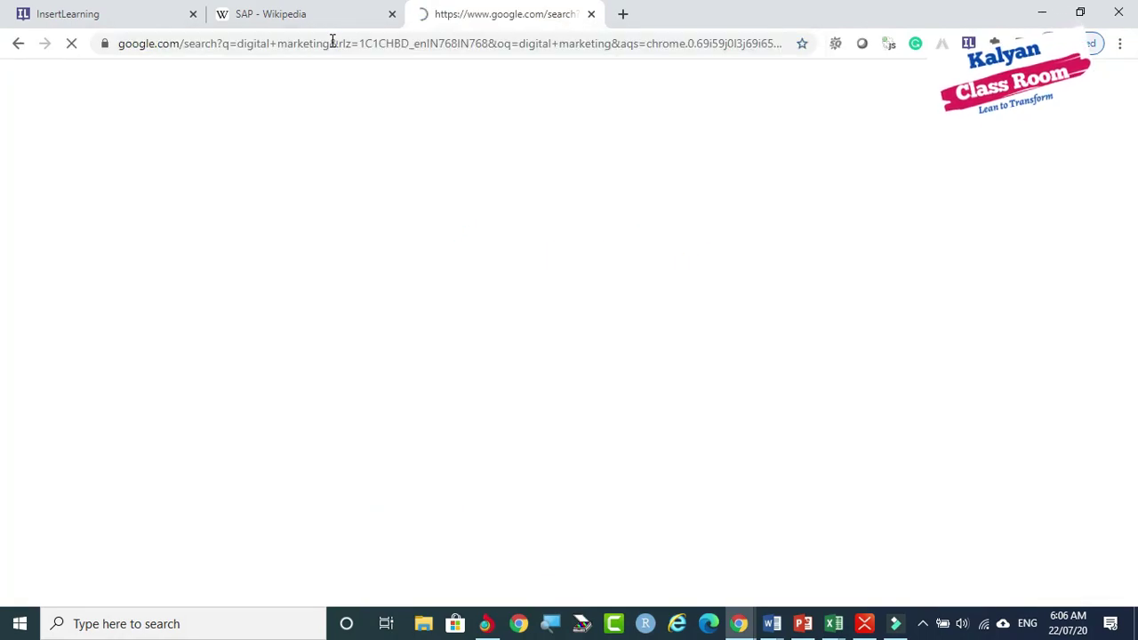
scroll(275, 298, "down", 5)
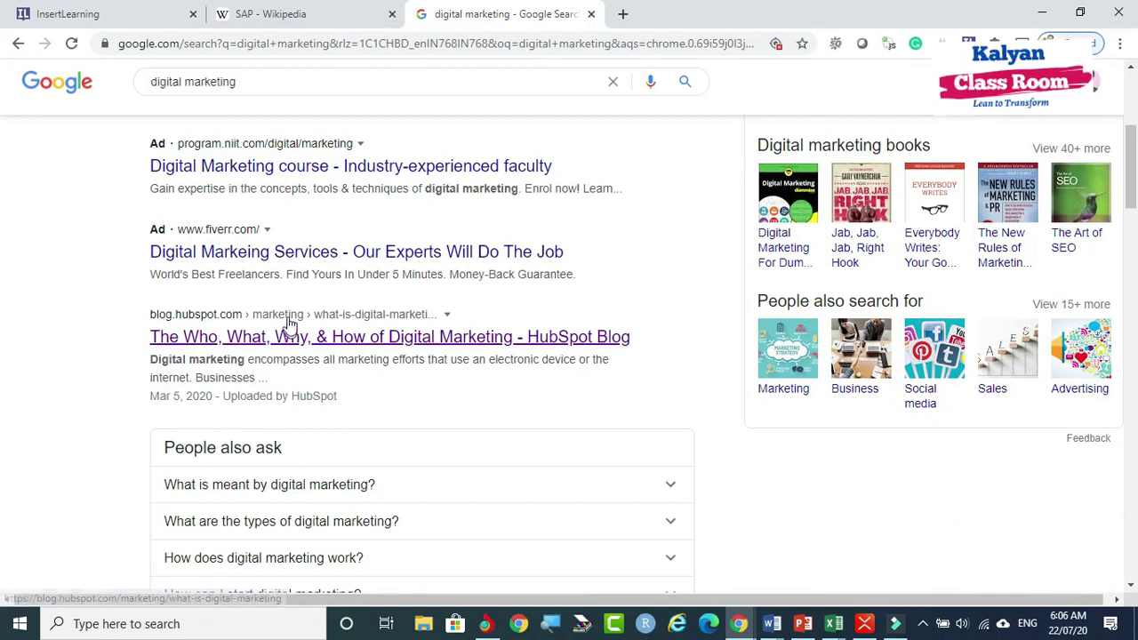
left_click(275, 315)
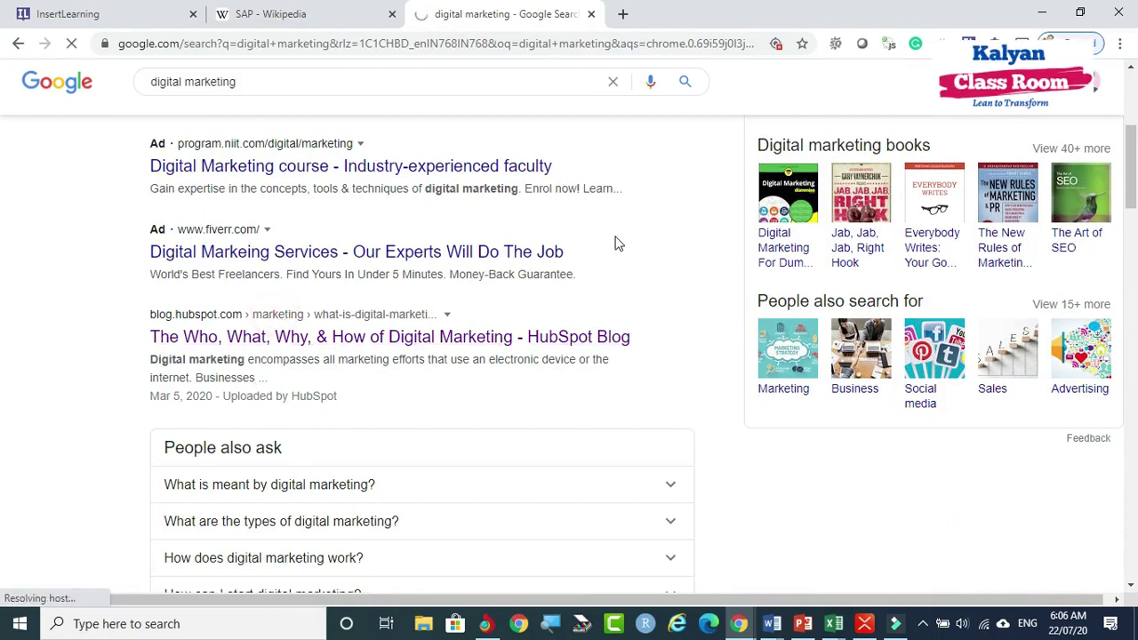
- Decline the cookies on the HubSpot article and load the InsertLearning toolbar on the page
scroll(430, 277, "down", 1)
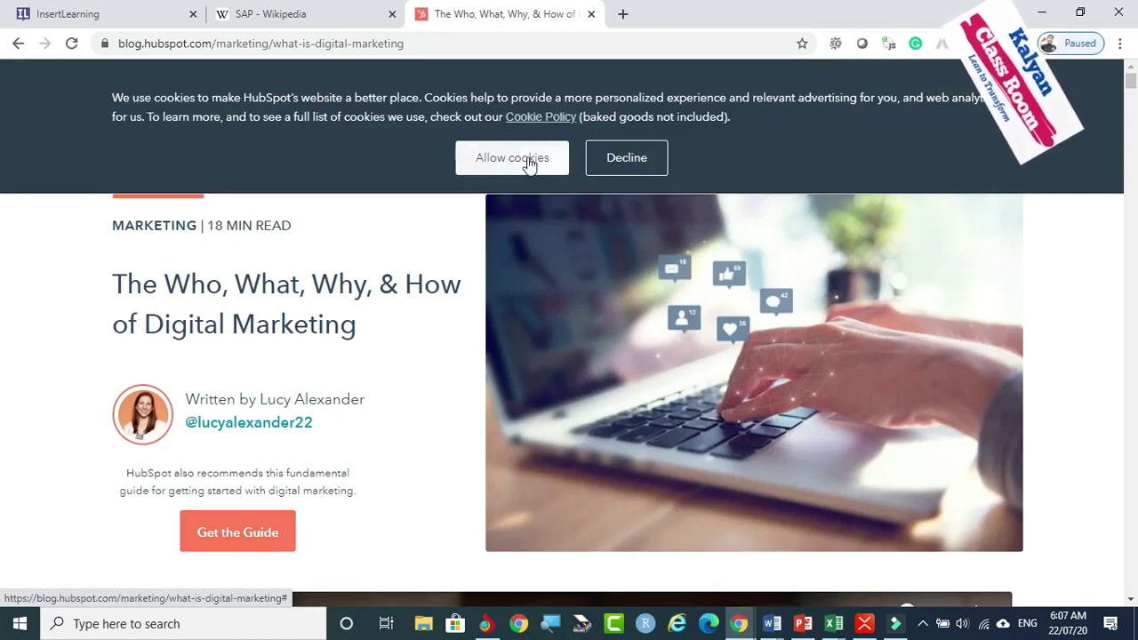
left_click(623, 162)
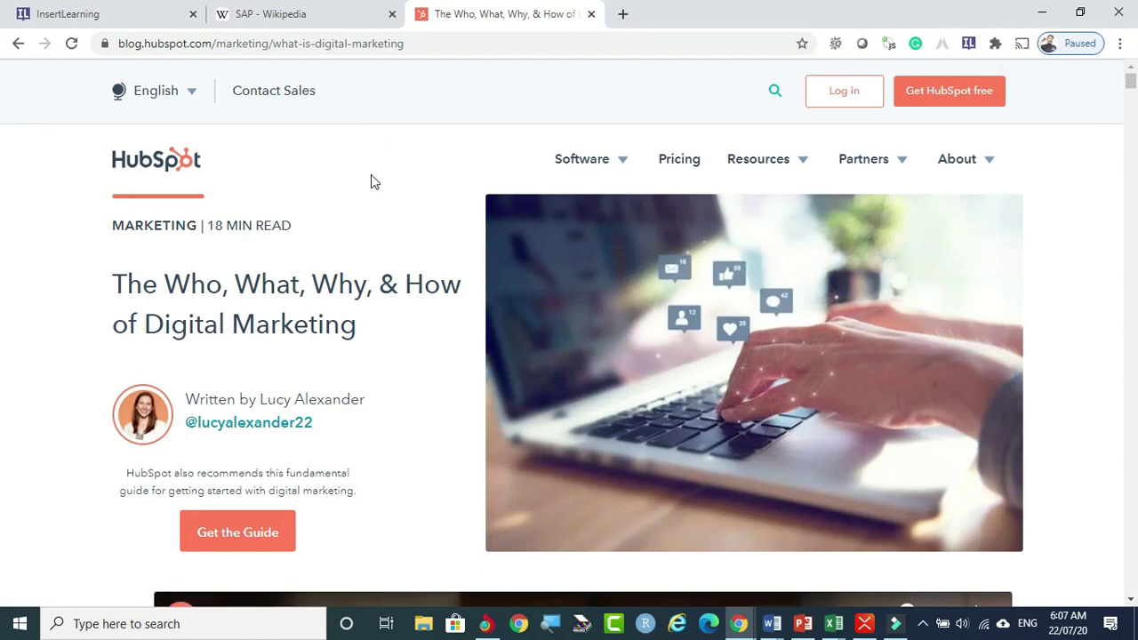
left_click(970, 43)
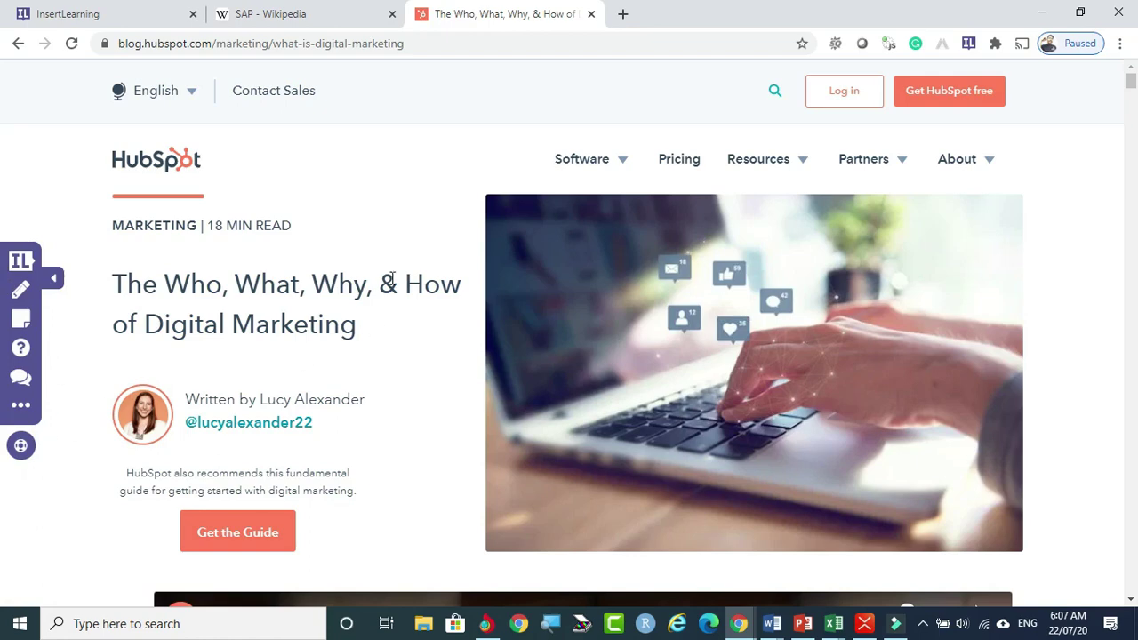
- Dismiss the floating video, highlight the paragraph beginning "With how accessible the internet is today", and recolour the highlight before "still increasing?" to cyan
scroll(396, 278, "down", 10)
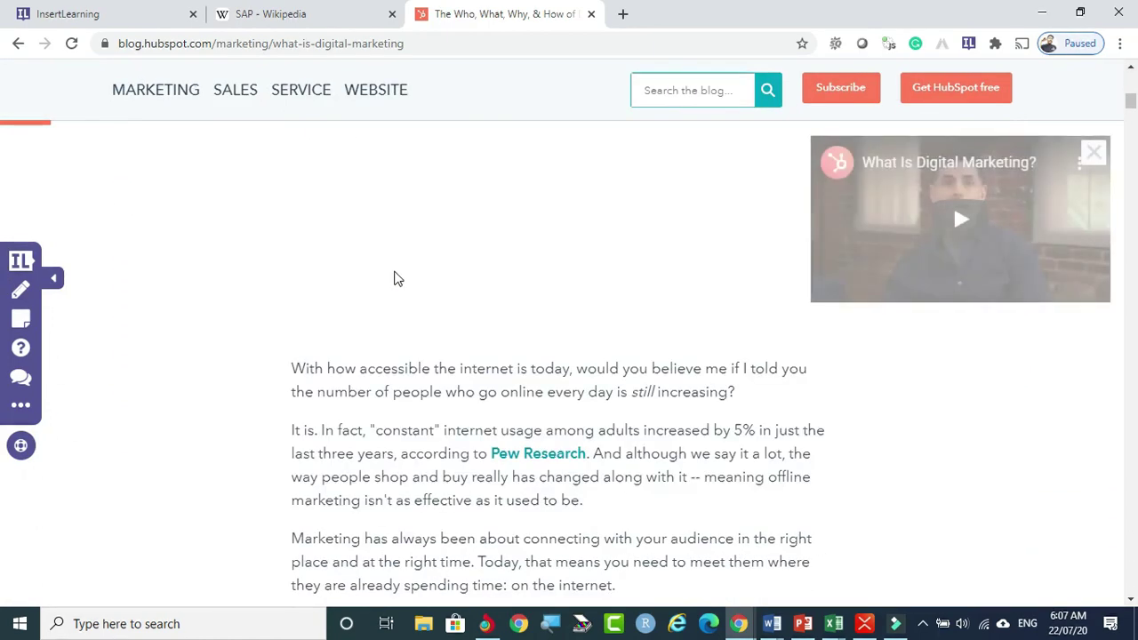
scroll(432, 361, "down", 1)
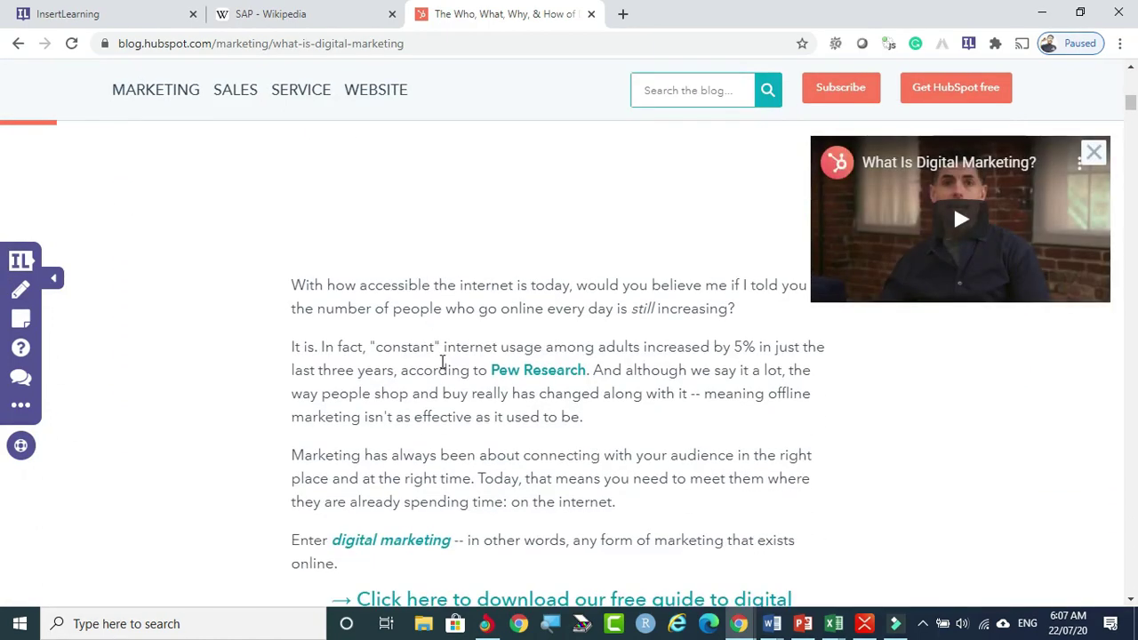
left_click(1096, 153)
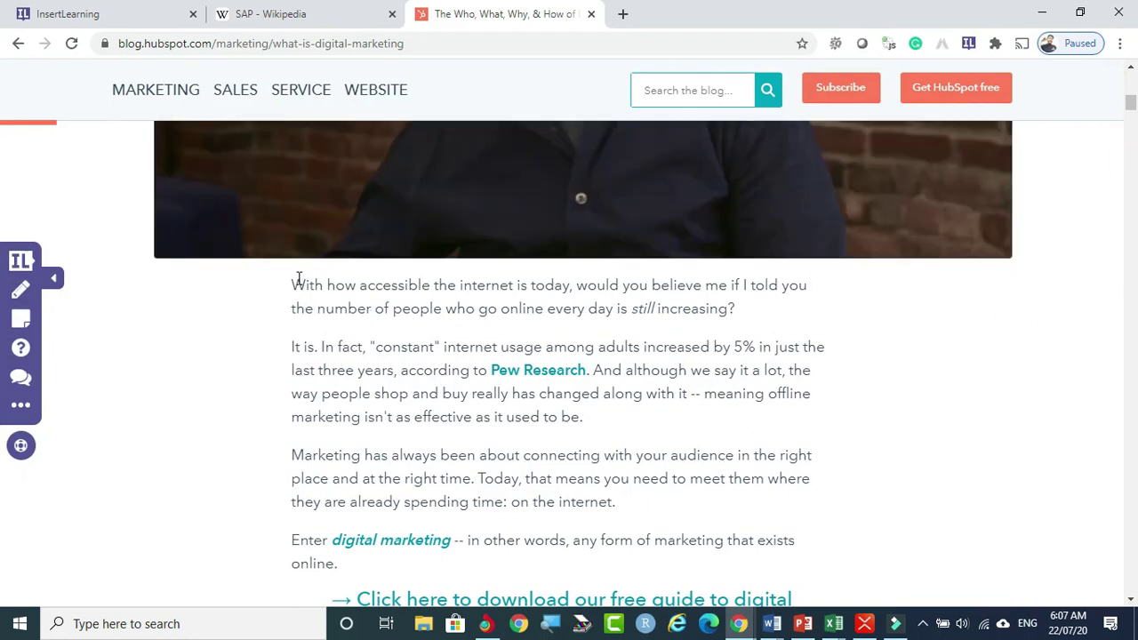
left_click_drag(294, 281, 756, 317)
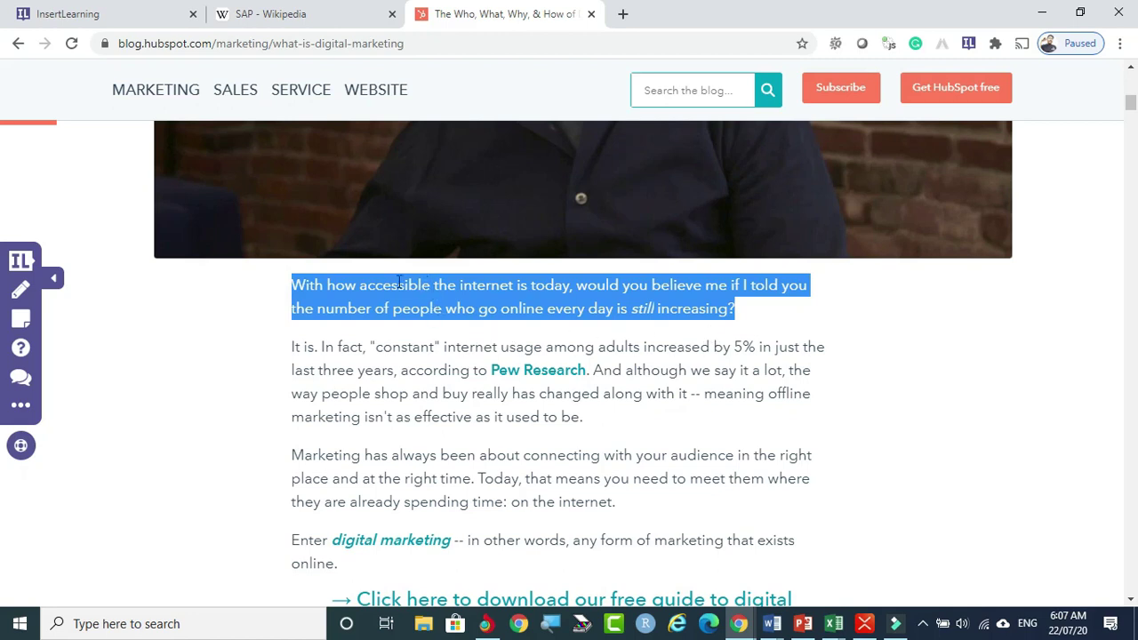
left_click(20, 291)
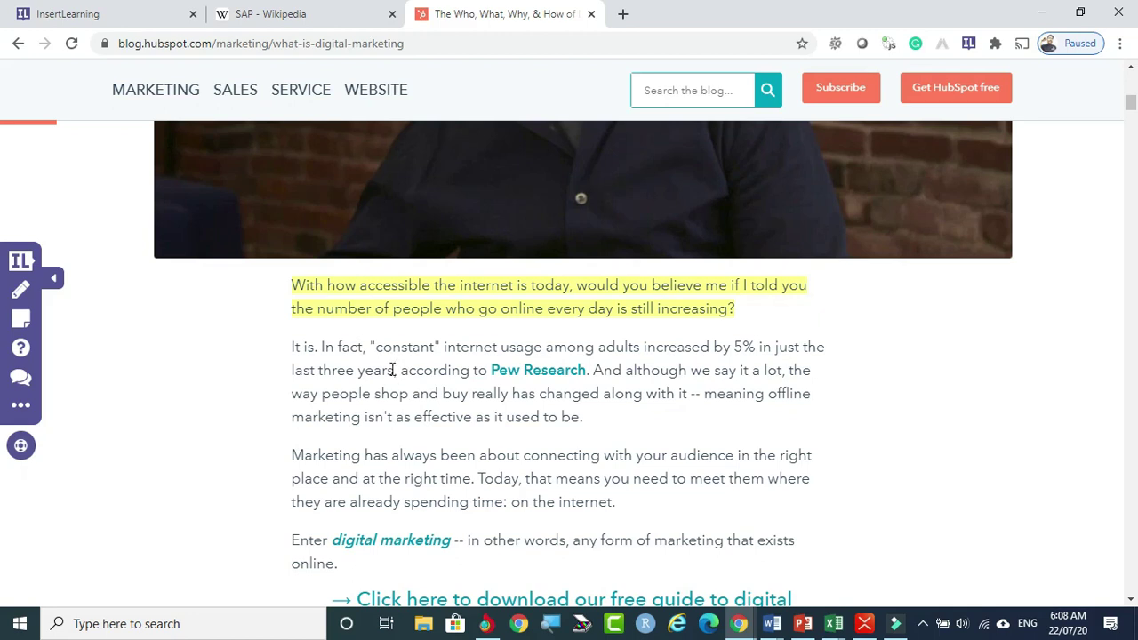
left_click(292, 278)
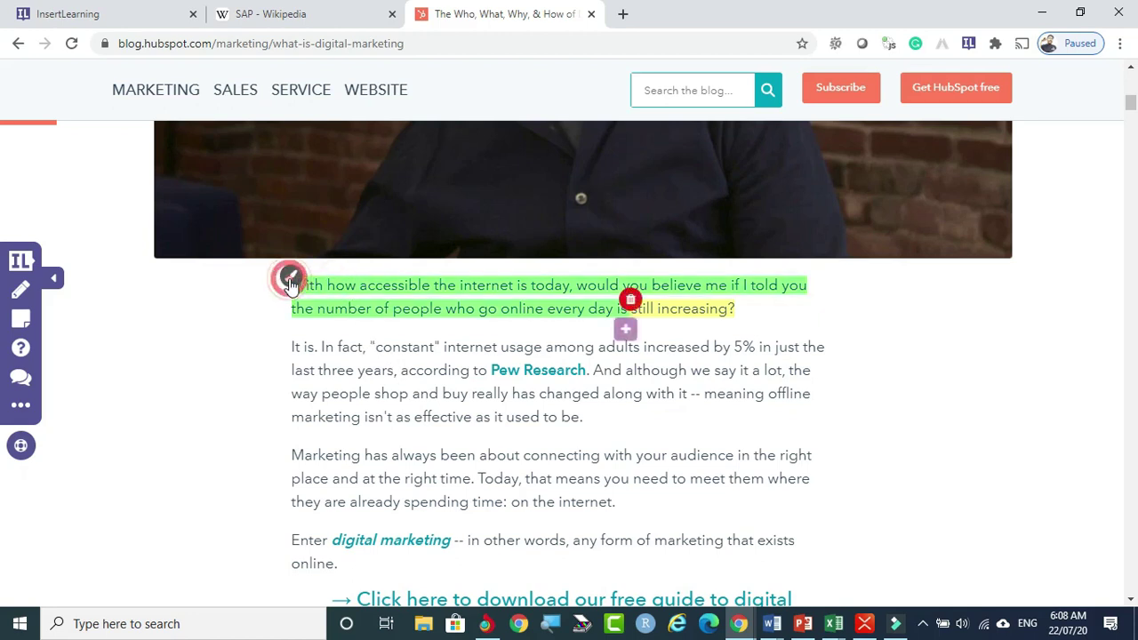
left_click(491, 399)
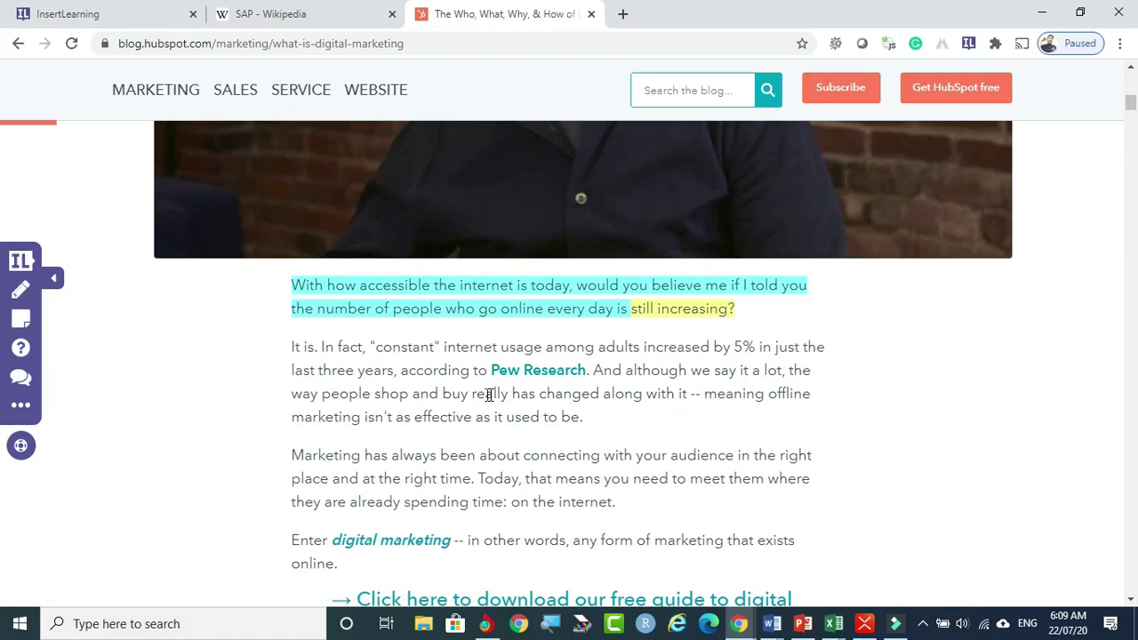
- View InsertLearning's additional lesson options for assigning, sharing, editing and printing the lesson
left_click(20, 408)
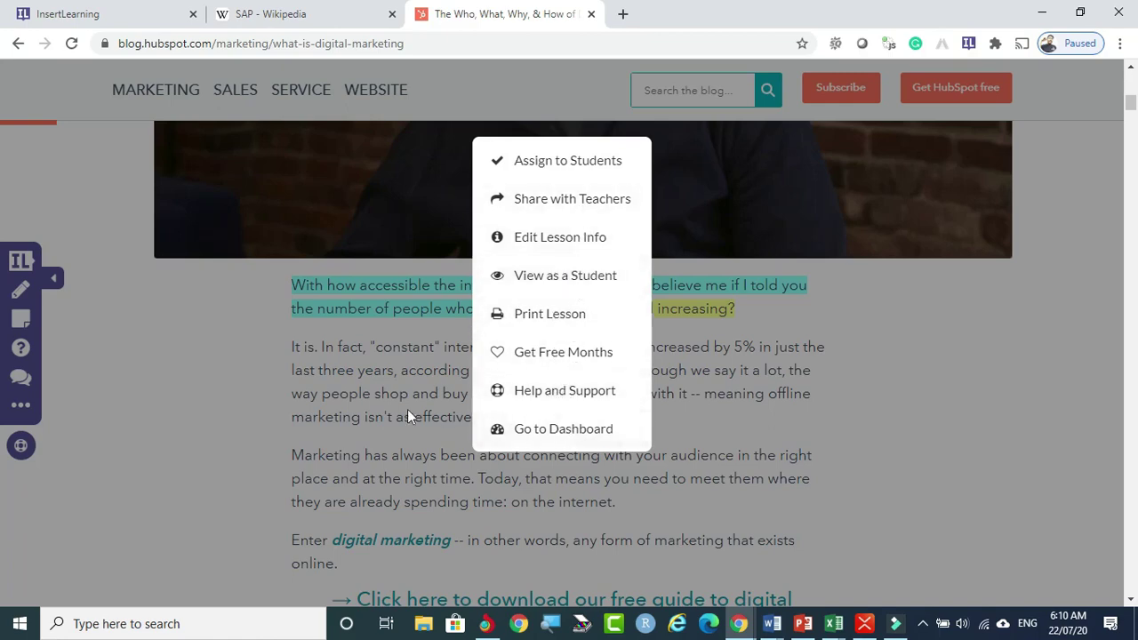
left_click(180, 356)
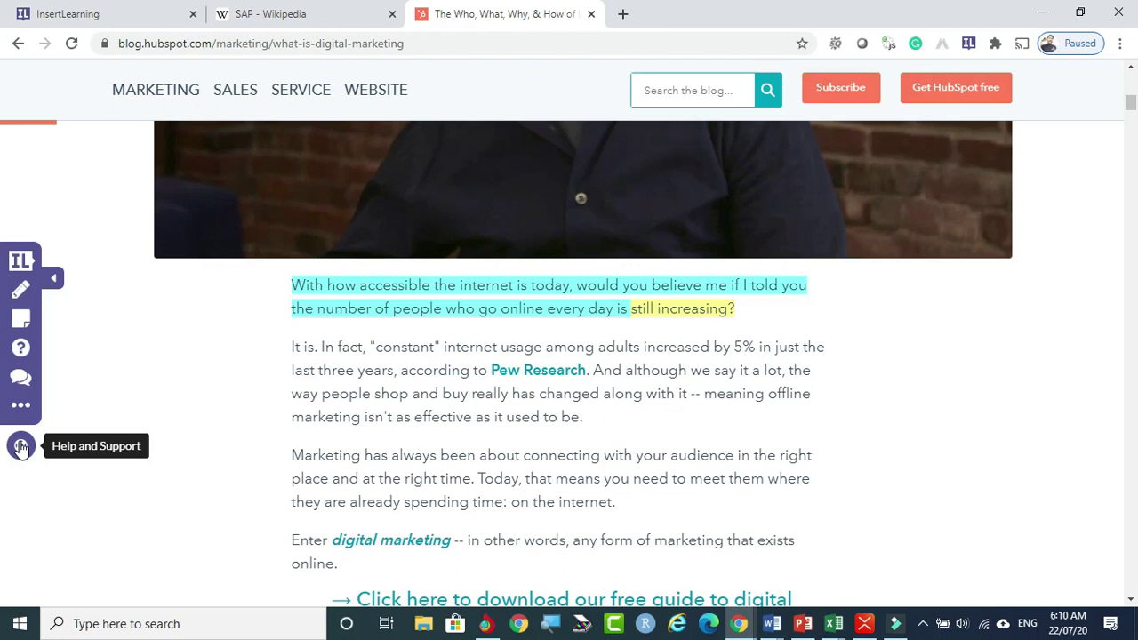
- Change the colour of the opening paragraph's highlight, up to the words "still increasing?", to green
left_click(335, 288)
left_click(292, 277)
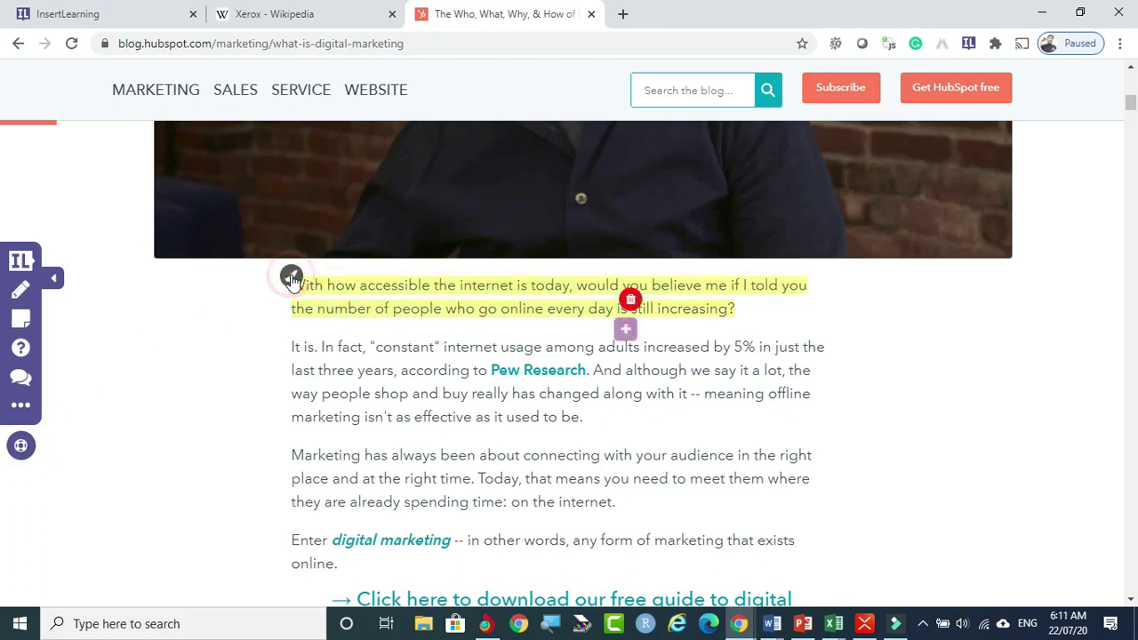
left_click(292, 278)
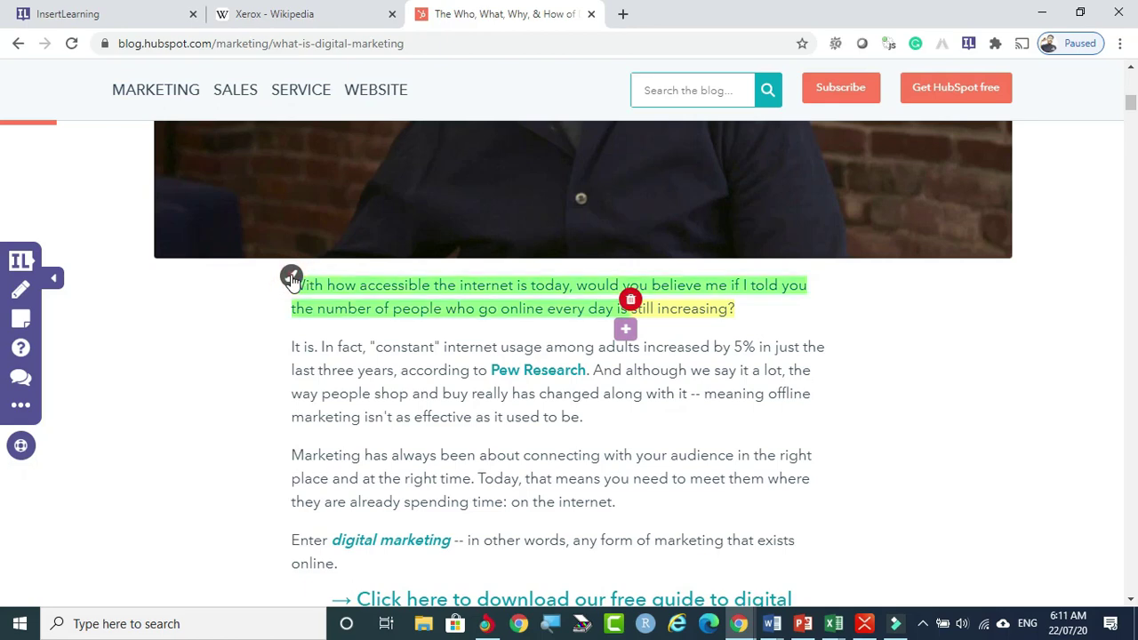
- Add the comment "Read this and try to understand" to the green highlight in the opening paragraph
left_click(627, 331)
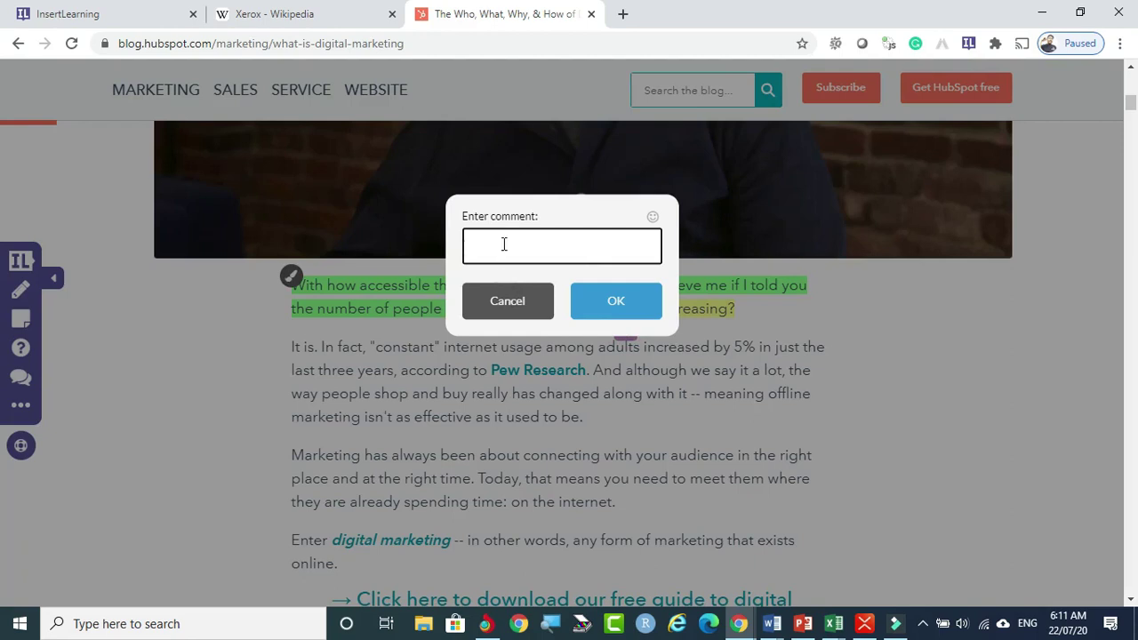
type("Read this and try to uns")
key("BackSpace")
type("derstaand")
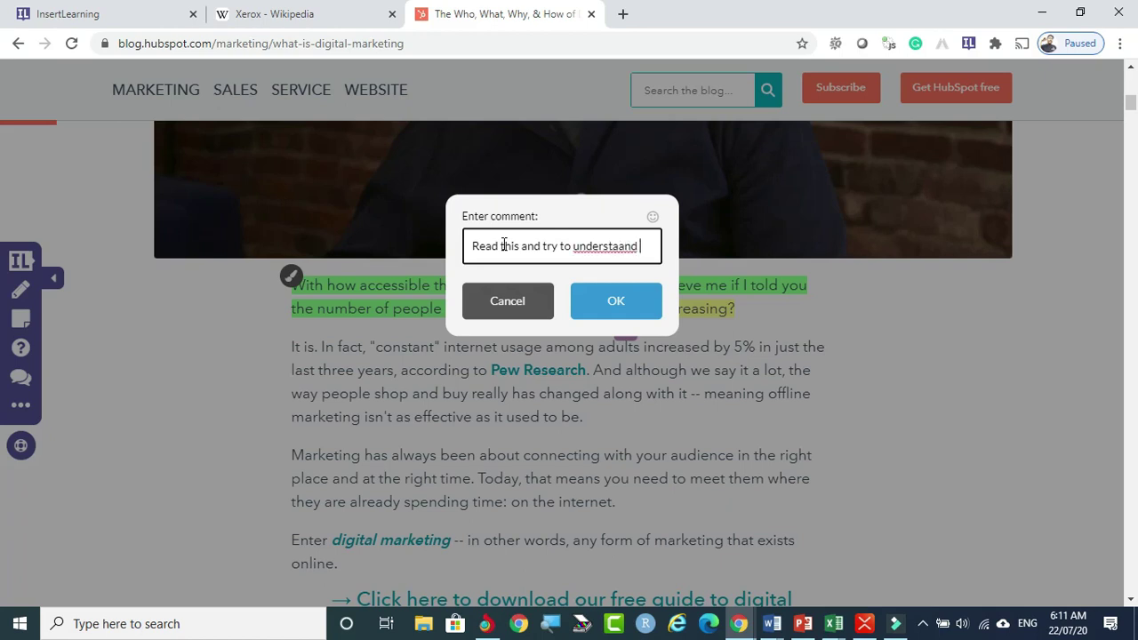
right_click(605, 245)
left_click(647, 255)
left_click(627, 308)
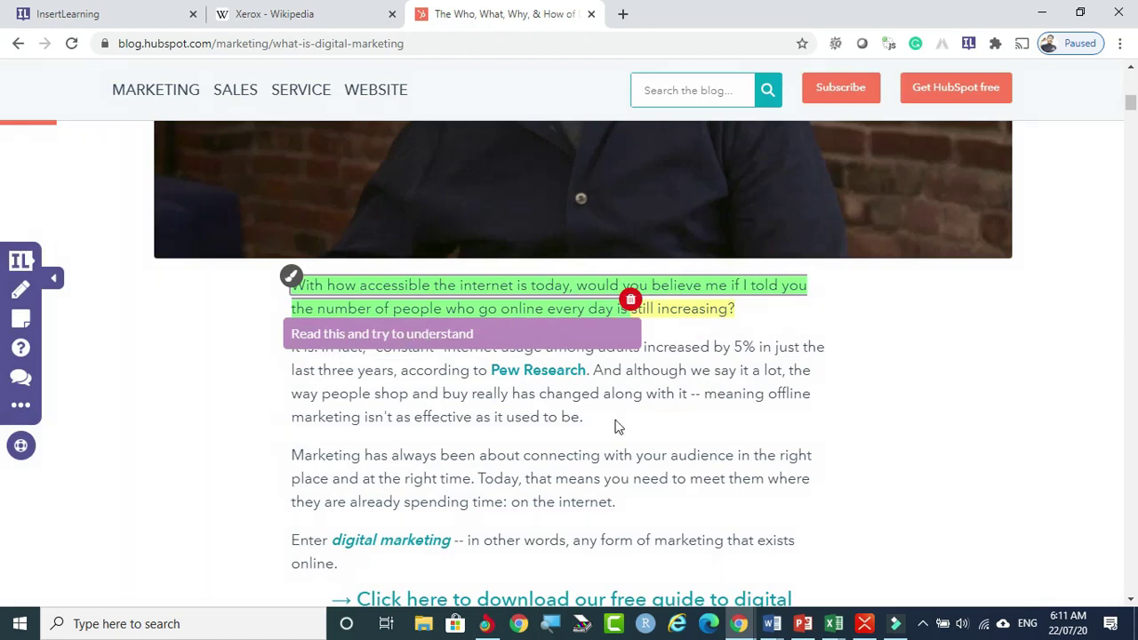
- Append a smiling emoji and a halo emoji to the comment on the green highlight and save it
mouse_move(431, 290)
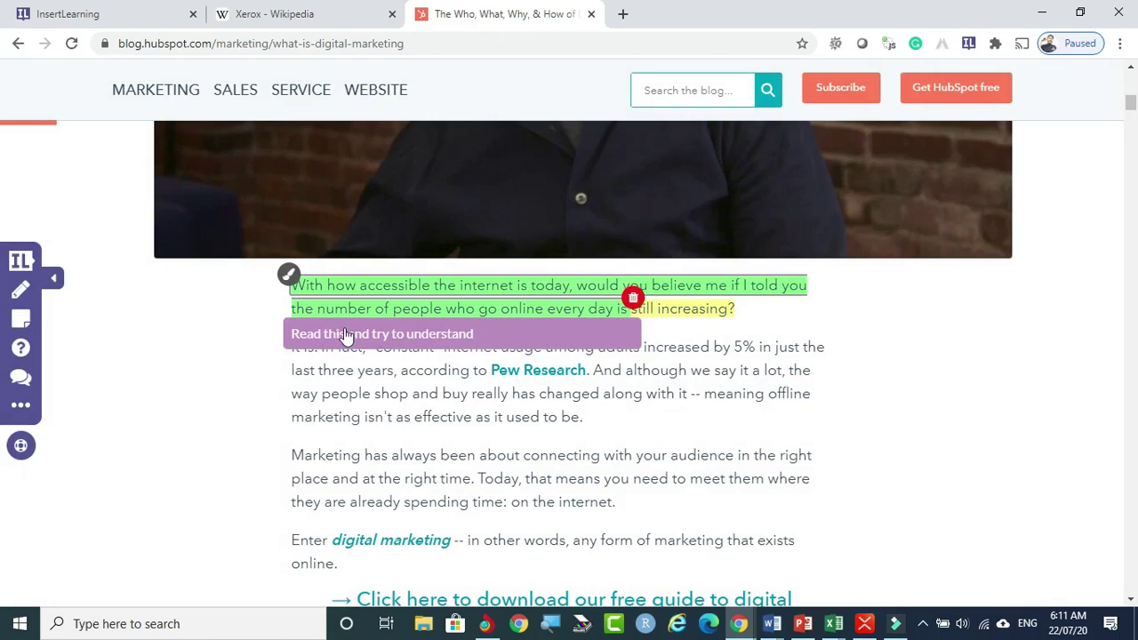
left_click(600, 336)
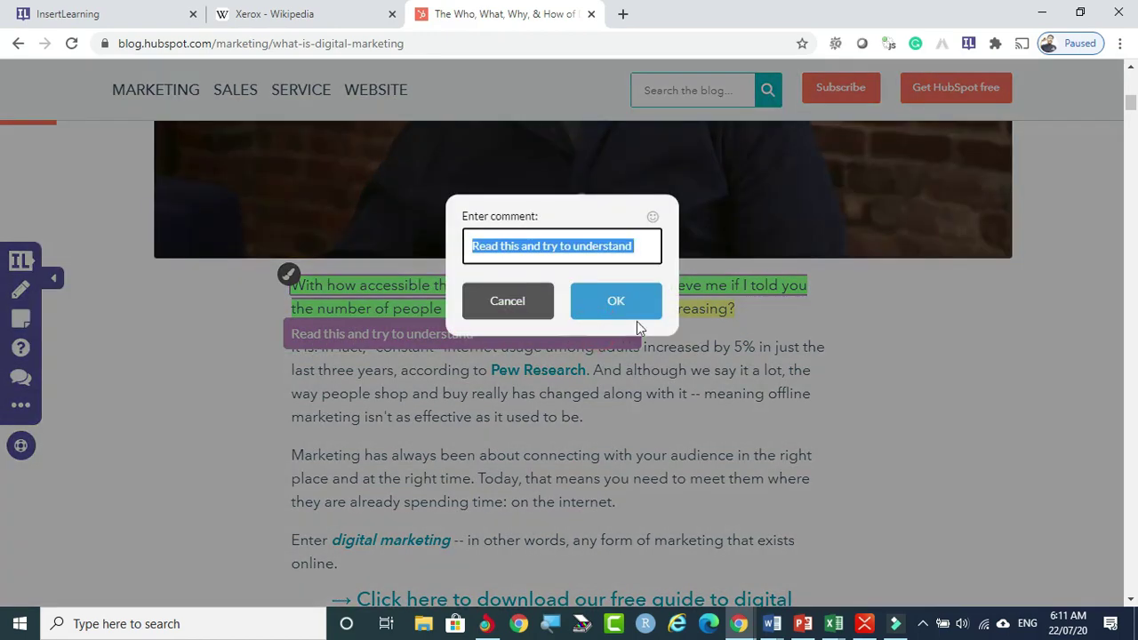
left_click(654, 218)
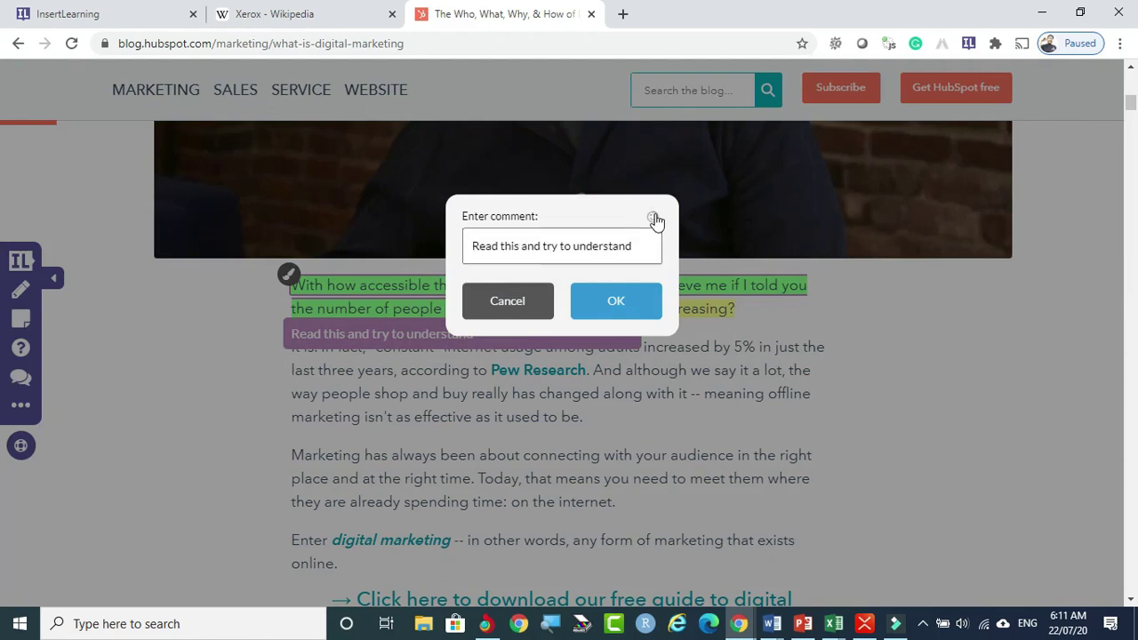
left_click(655, 220)
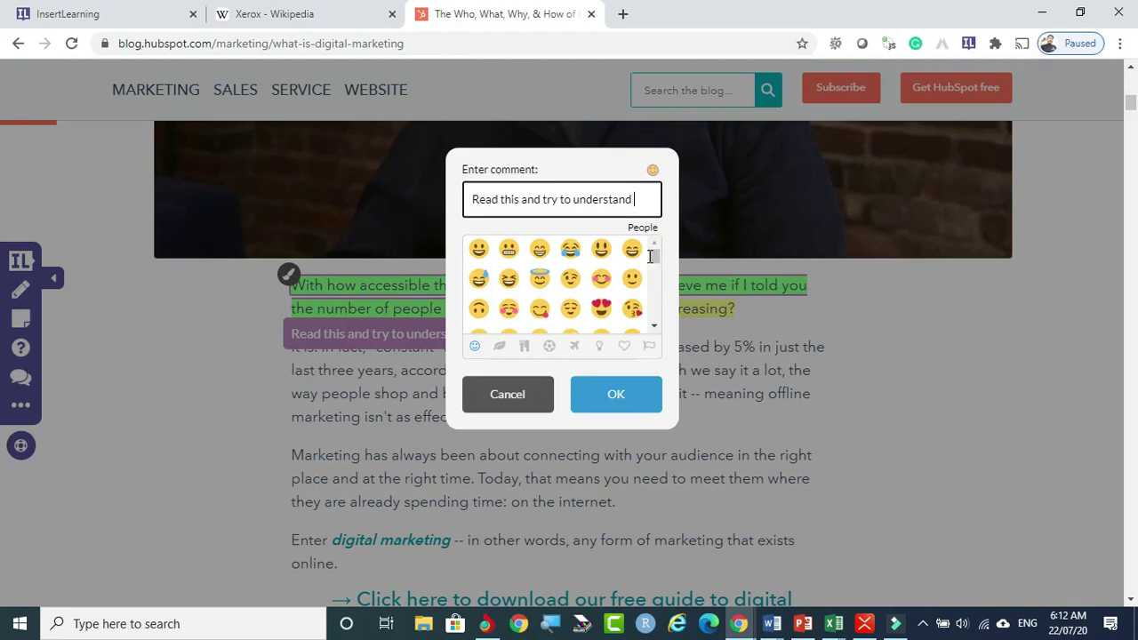
left_click(608, 275)
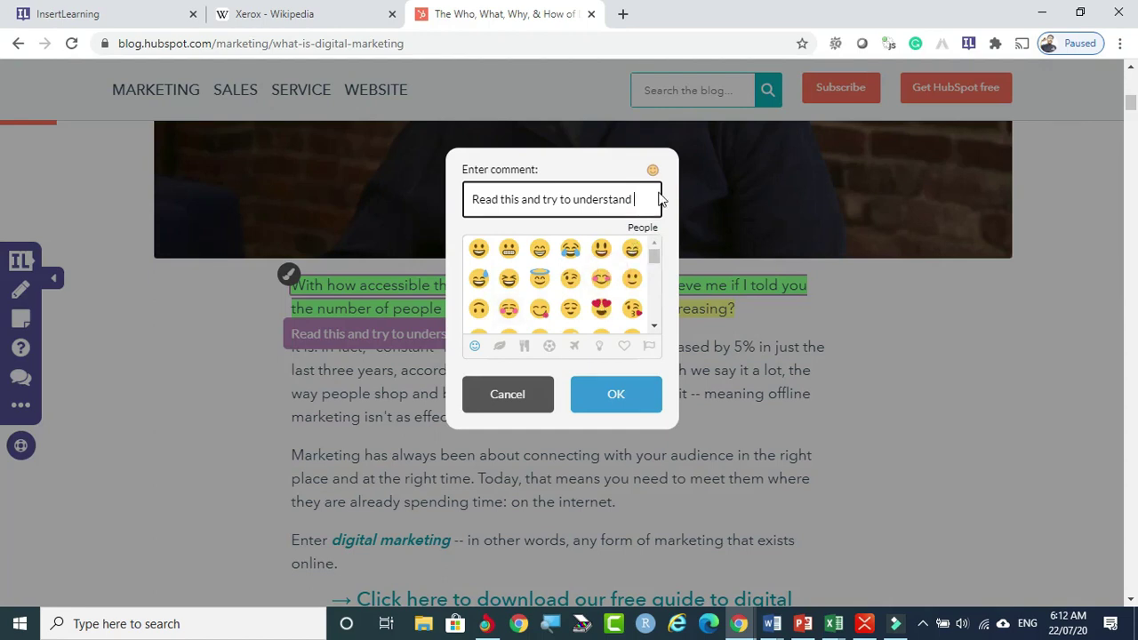
left_click(625, 346)
left_click(599, 346)
left_click(649, 351)
left_click(528, 352)
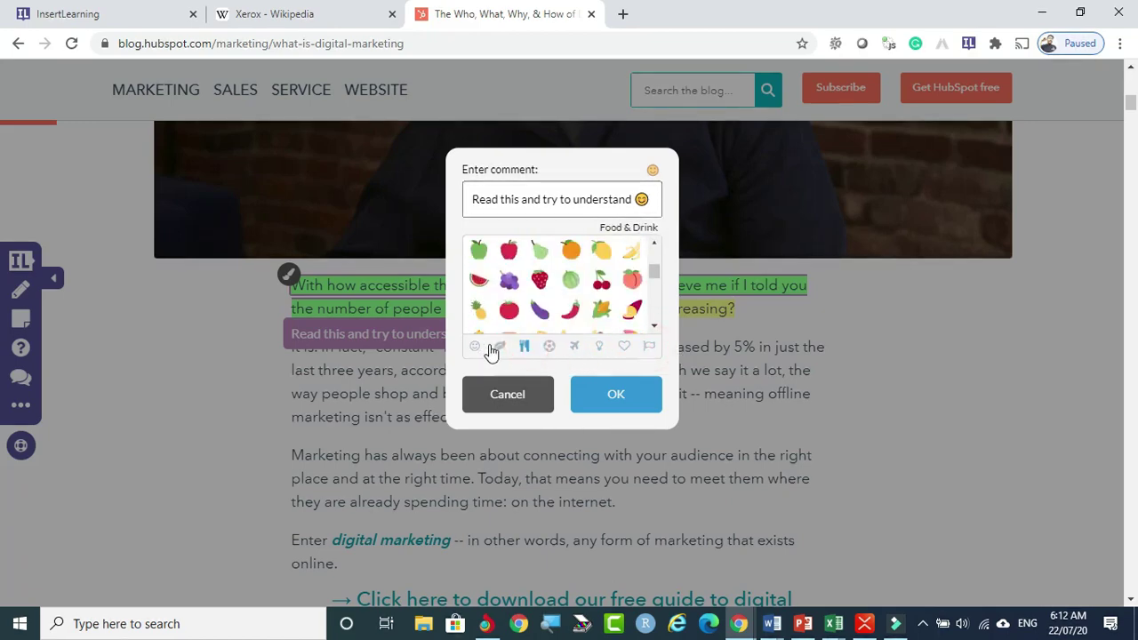
left_click_drag(657, 270, 653, 255)
left_click(541, 281)
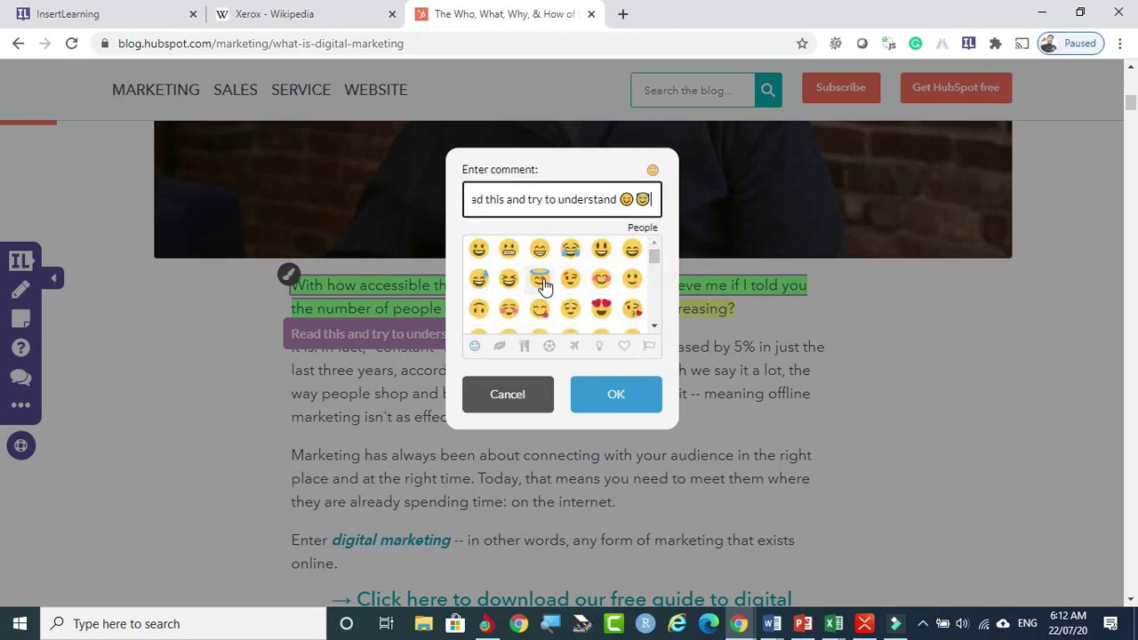
left_click(615, 394)
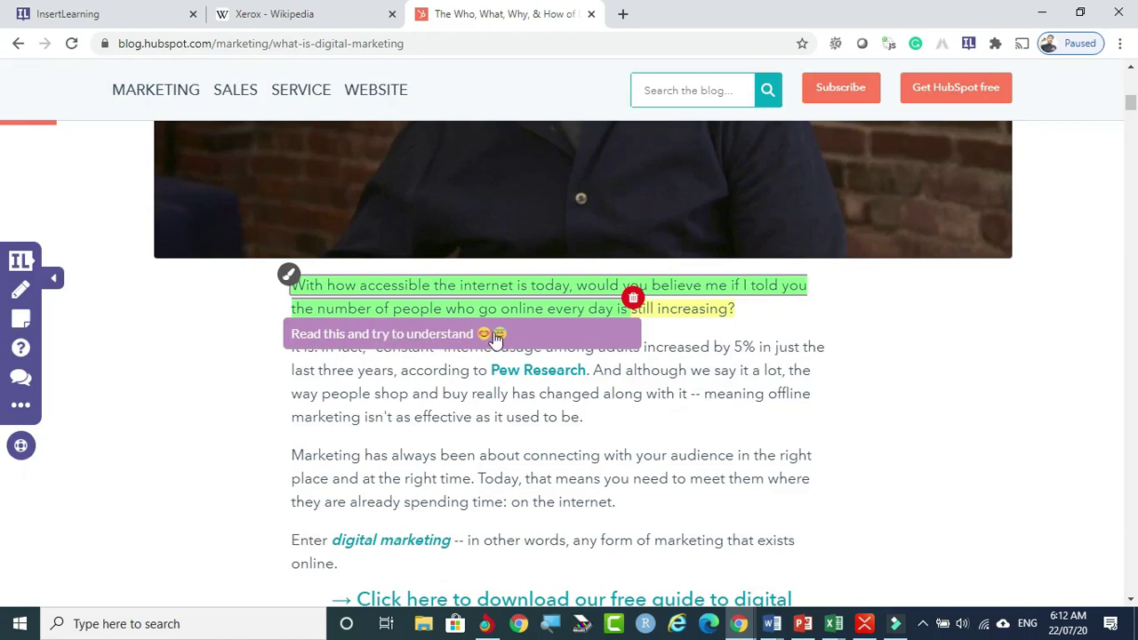
left_click(879, 332)
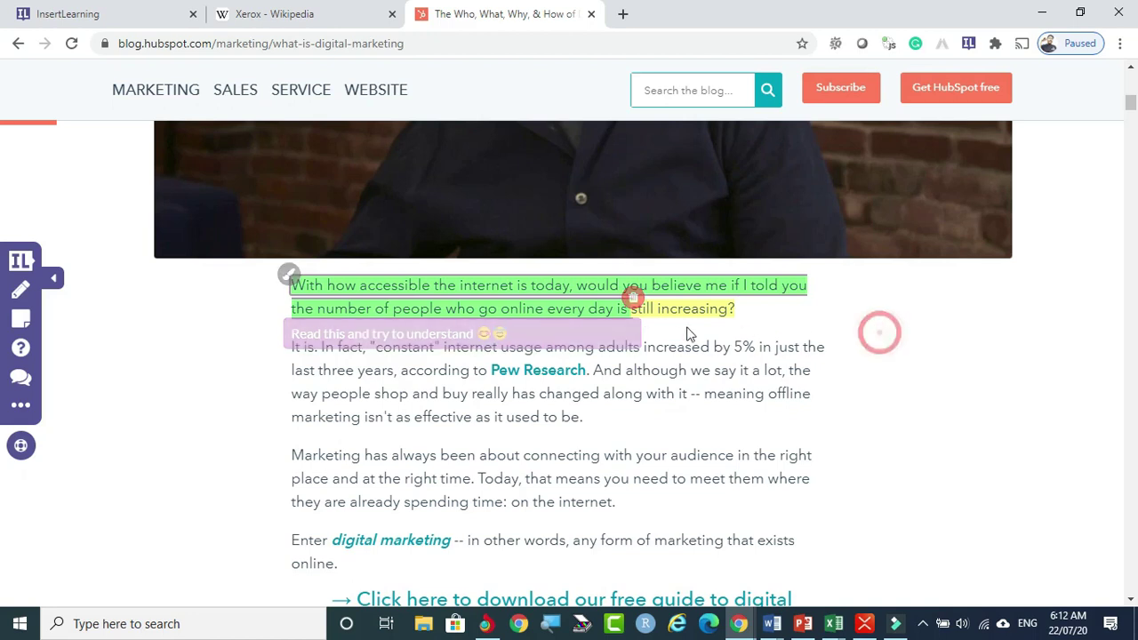
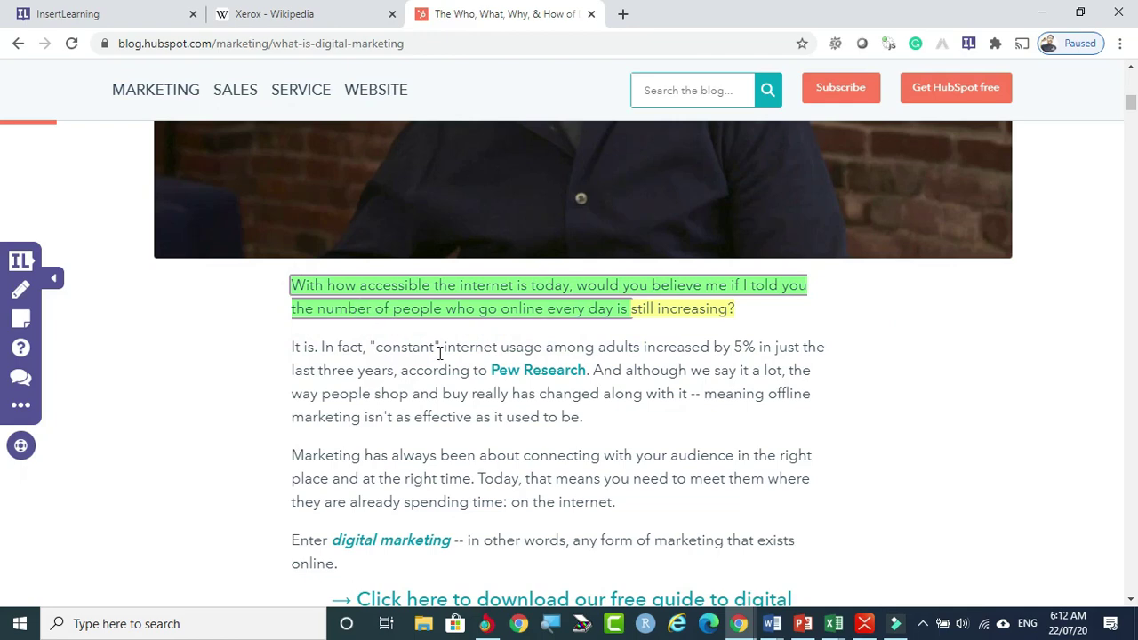
- Insert a sticky note below the paragraph beginning "It is. In fact, "constant" internet usage"
scroll(439, 347, "down", 2)
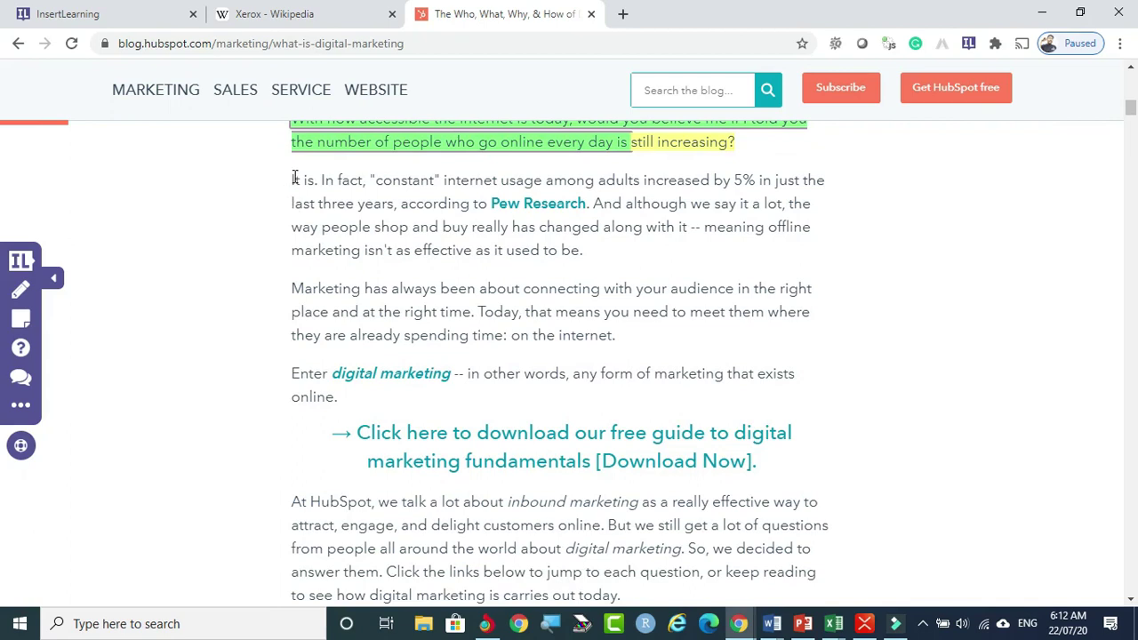
left_click_drag(291, 181, 599, 264)
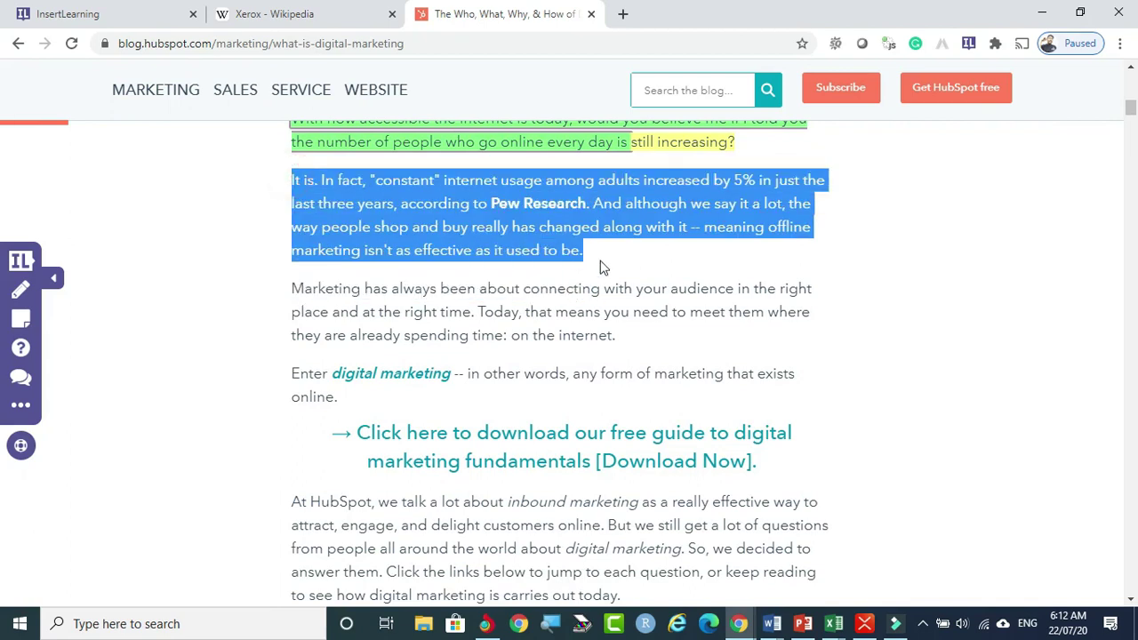
left_click(22, 320)
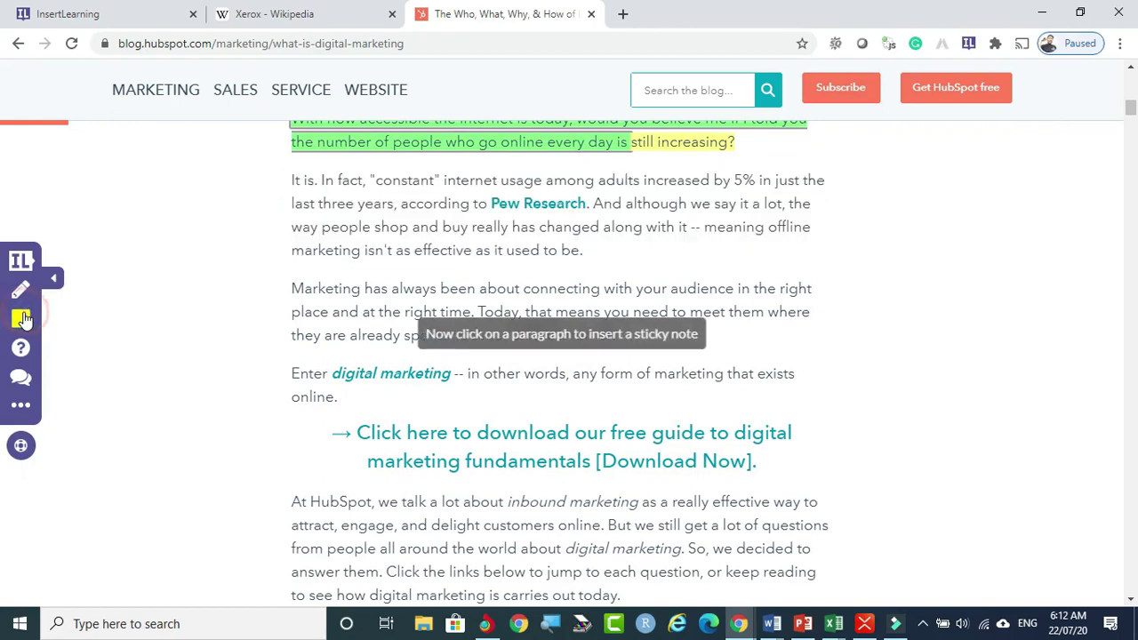
left_click(447, 230)
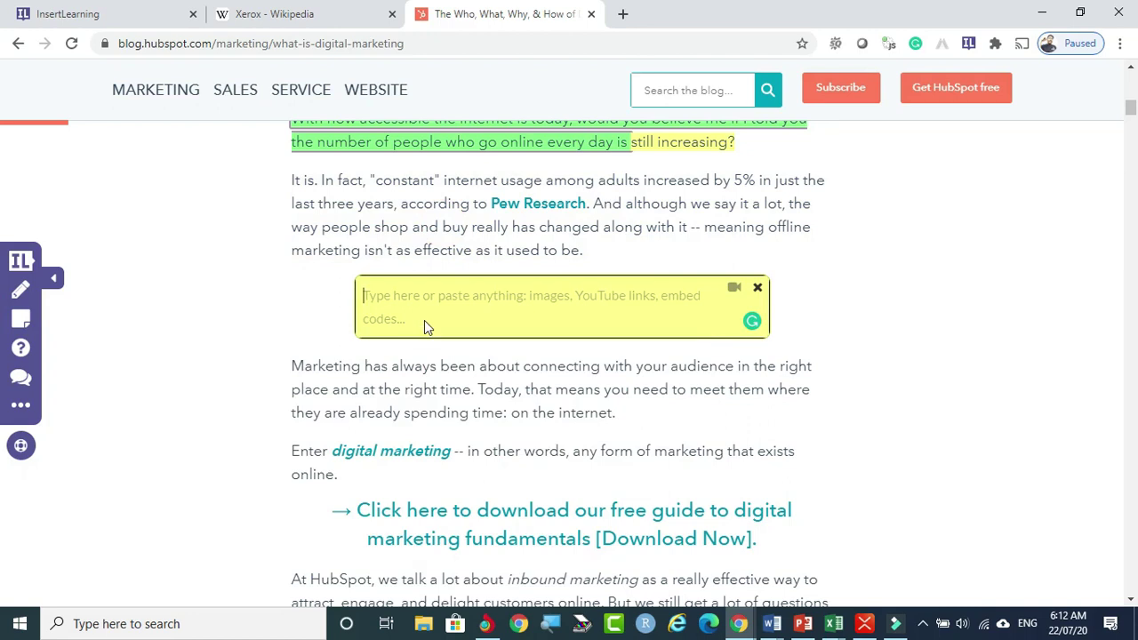
- Write "Read and find the meaning of this idea.. will discuss in our class" in the sticky note
type("Read")
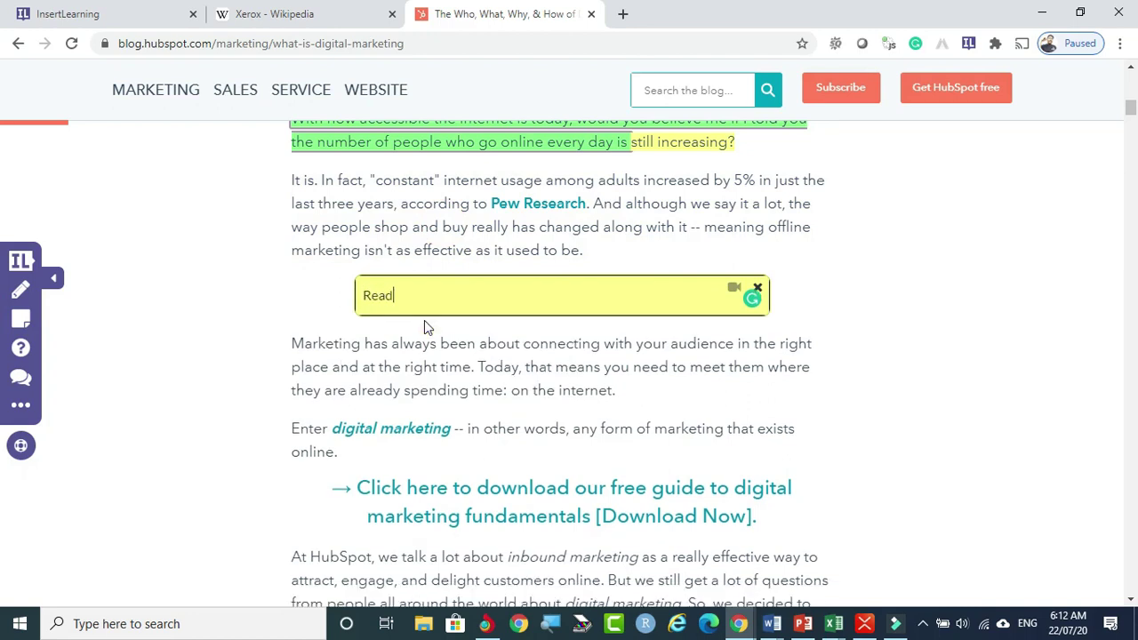
type(" and fing the r")
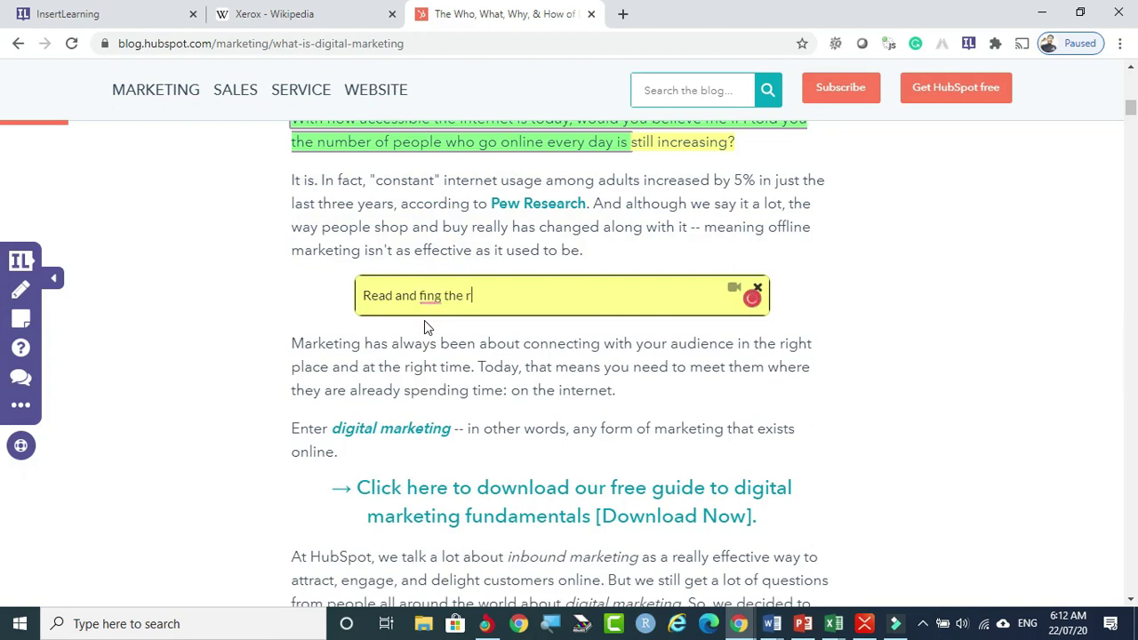
key("Left")
key("Left")
key("Left")
key("BackSpace")
key("Right")
type("meaning of this ")
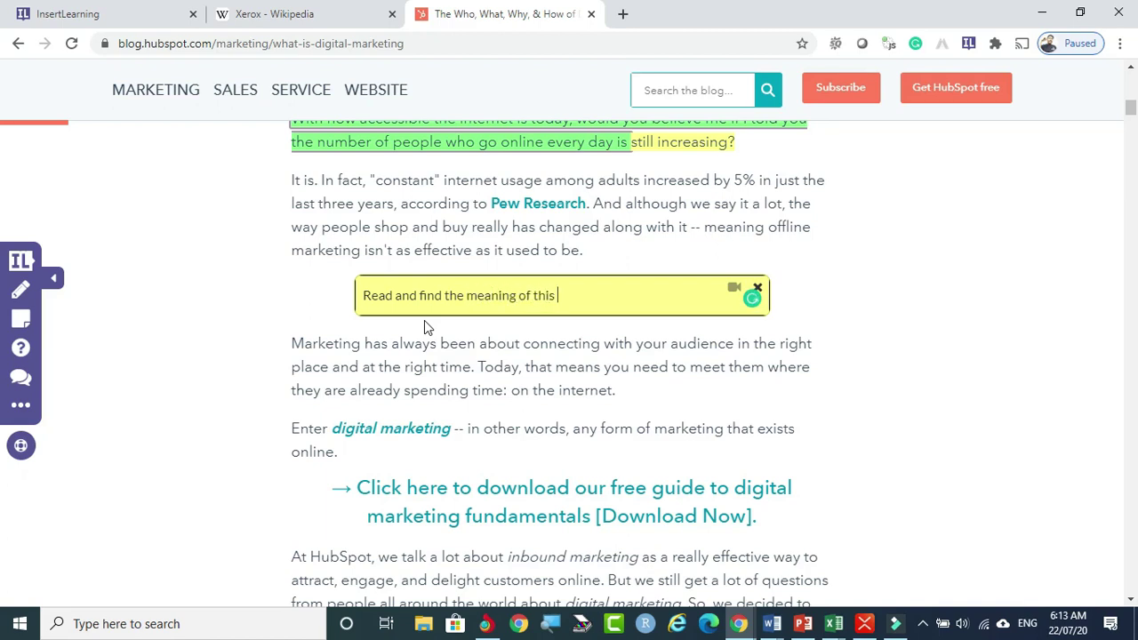
type("idea.. will discuss in ")
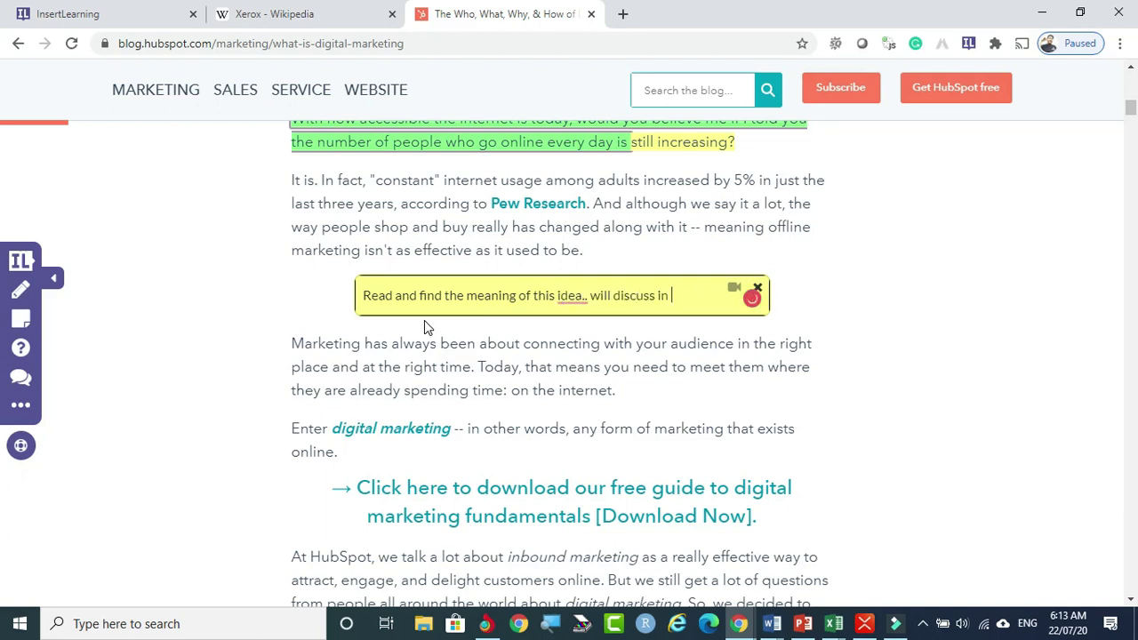
type("our class")
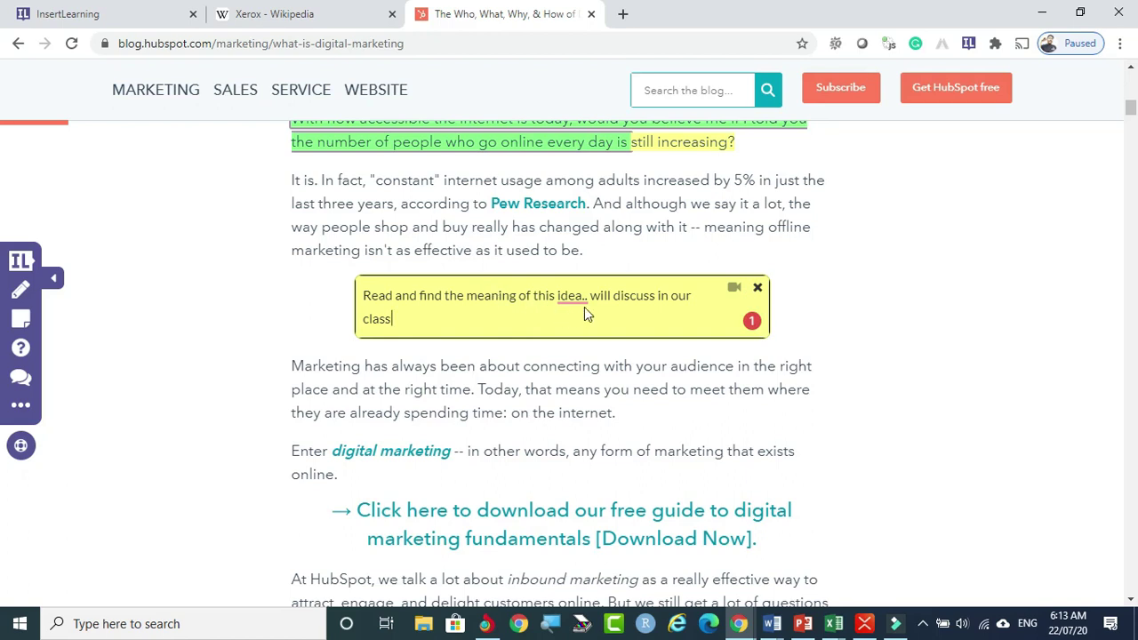
- Open the sticky note's video recorder and retake the webcam recording
mouse_move(582, 298)
left_click(738, 294)
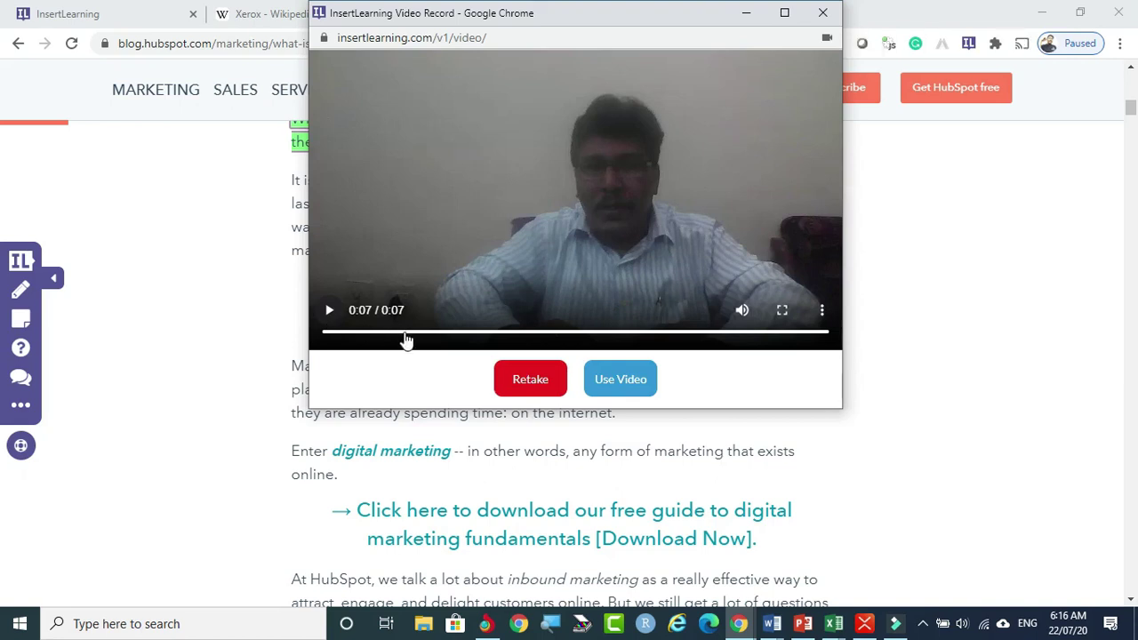
left_click(542, 385)
left_click(574, 381)
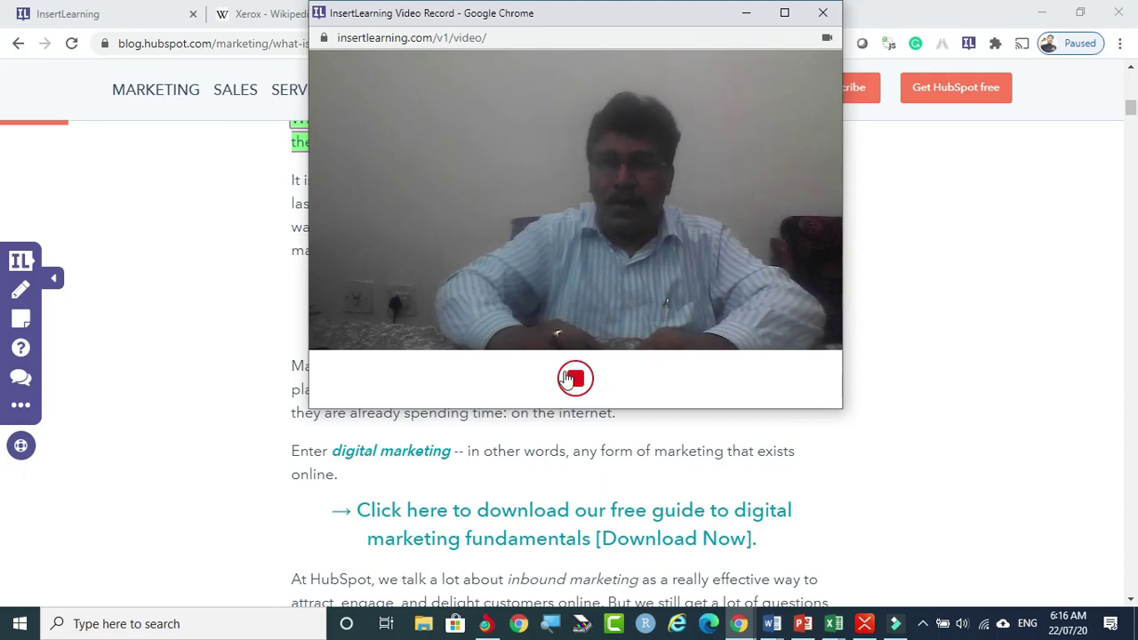
left_click(575, 379)
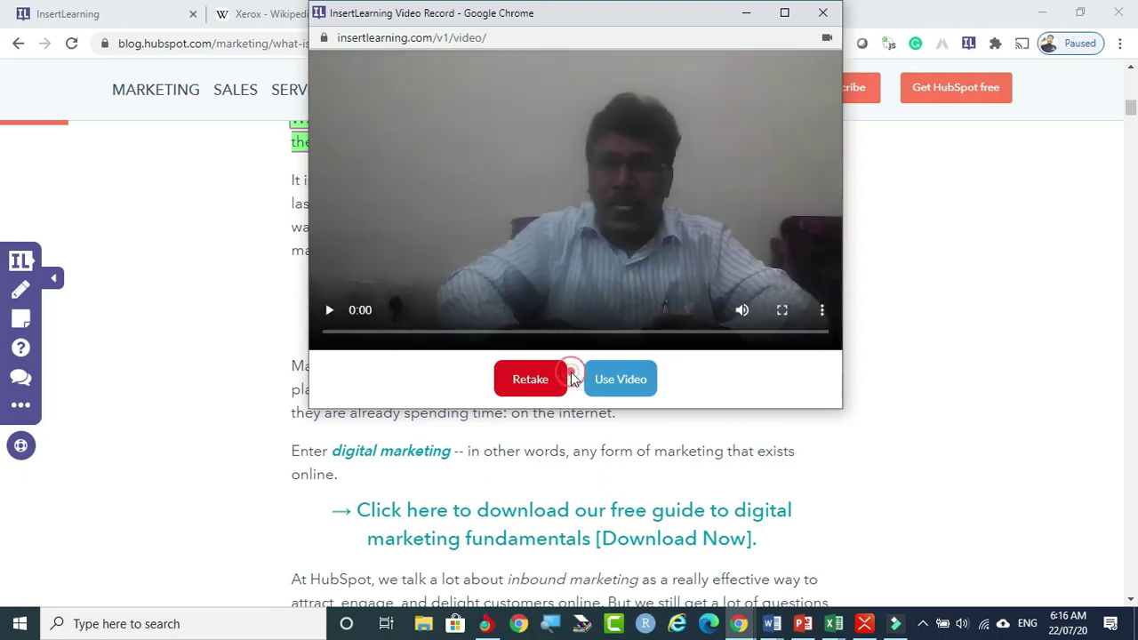
- Preview the retaken recording briefly and use it as the sticky note's video
left_click(328, 311)
left_click(328, 313)
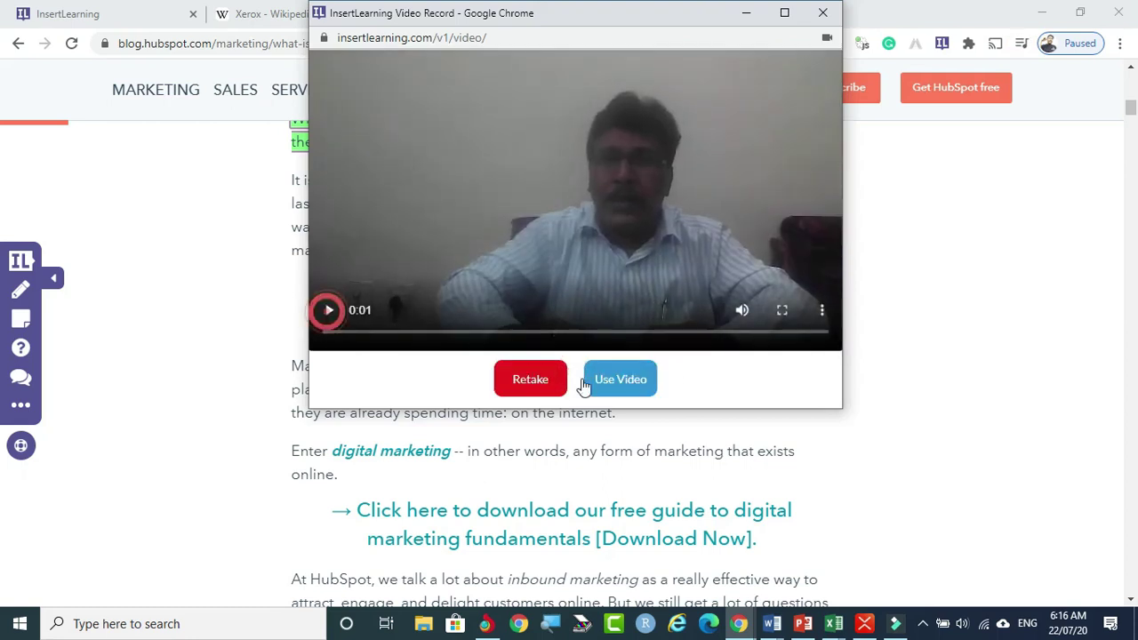
left_click(622, 381)
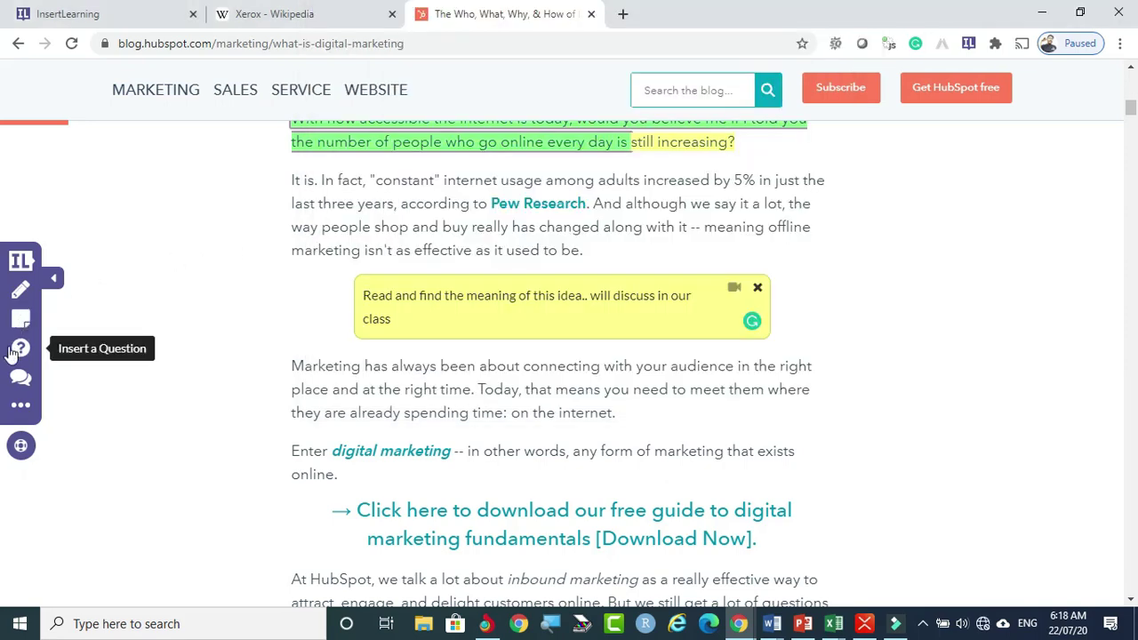
- Insert and create a question below the paragraph beginning "Marketing has always been about connecting"
scroll(656, 298, "up", 3)
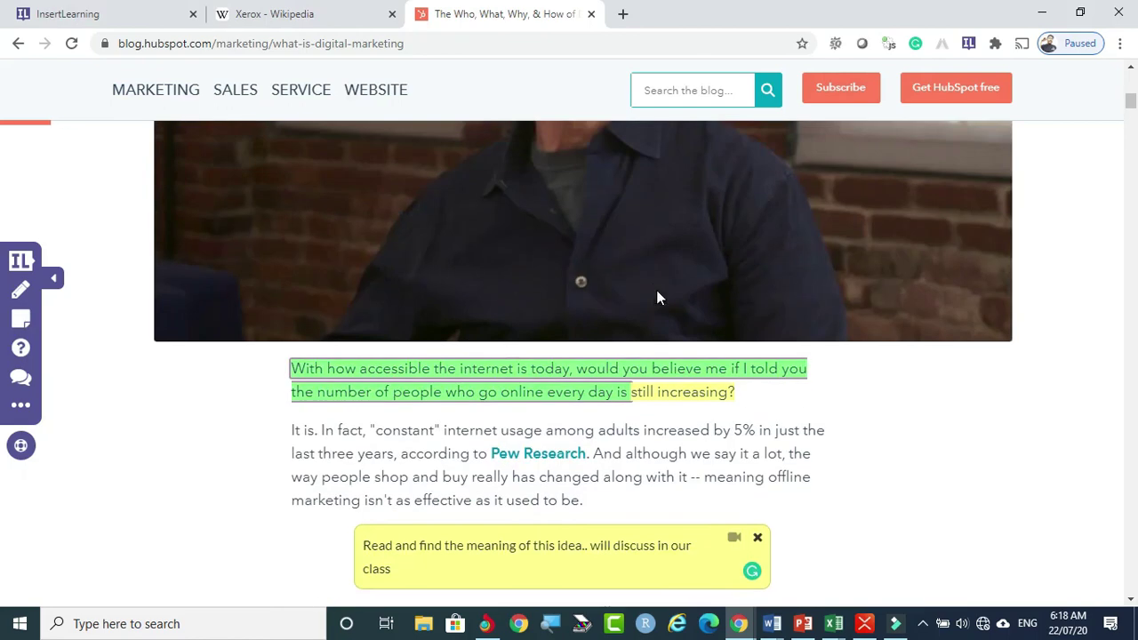
scroll(657, 298, "down", 4)
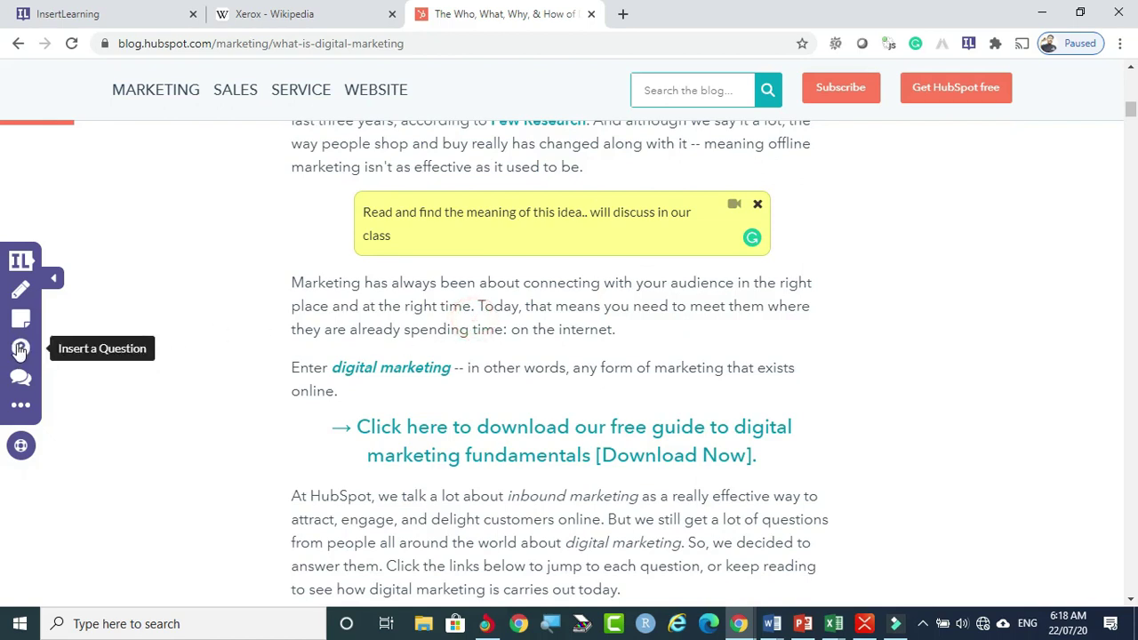
left_click(20, 349)
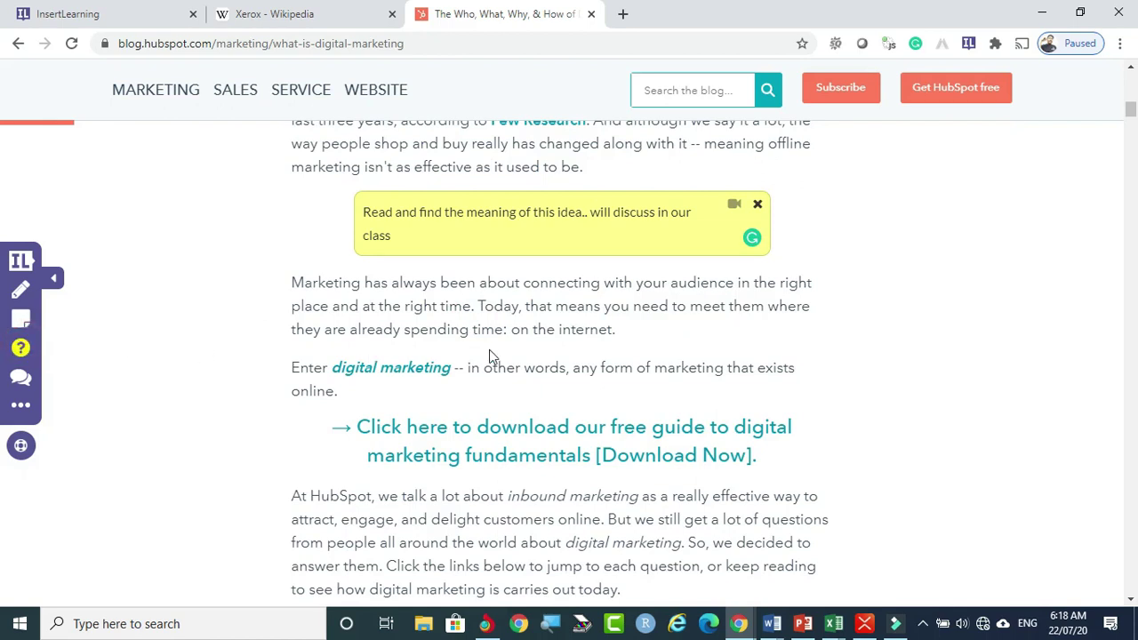
left_click(479, 303)
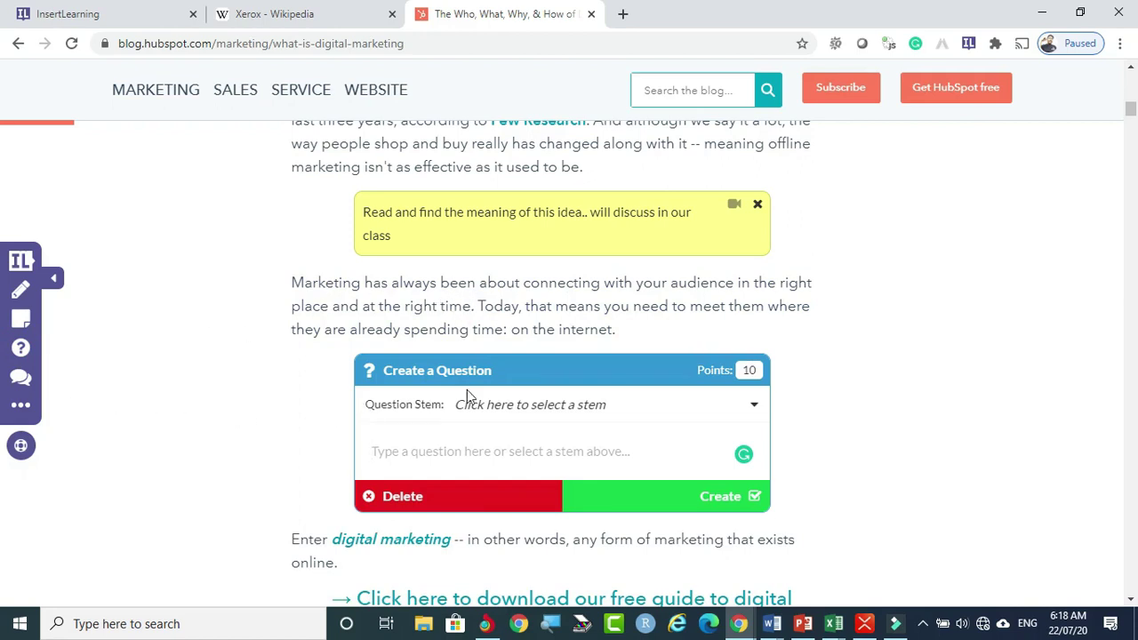
left_click_drag(598, 365, 609, 331)
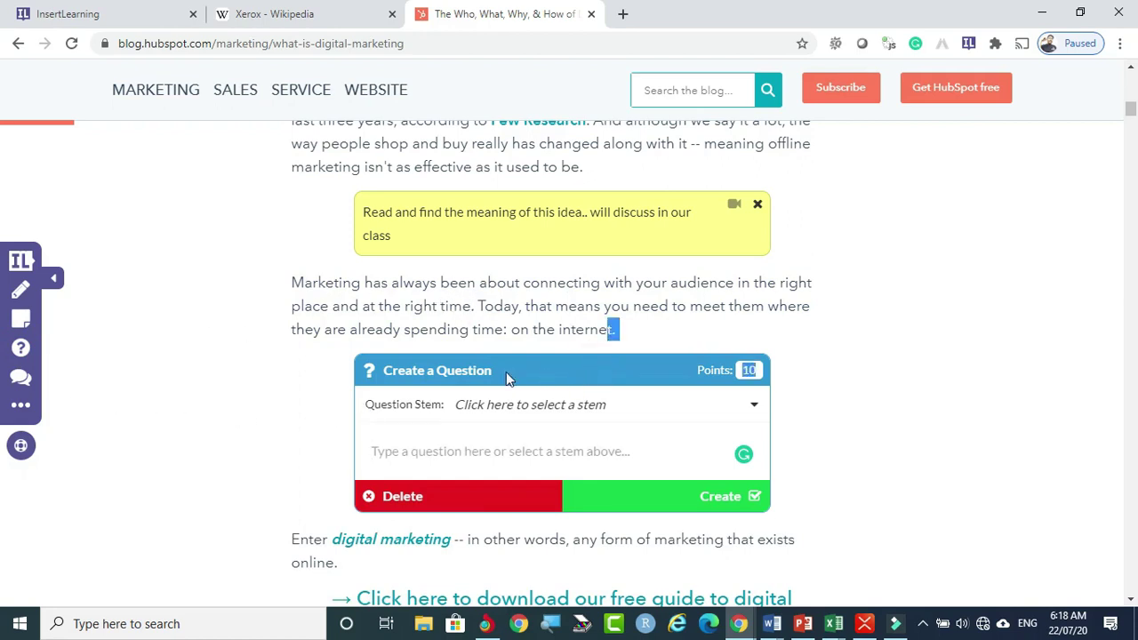
left_click(420, 370)
left_click(572, 411)
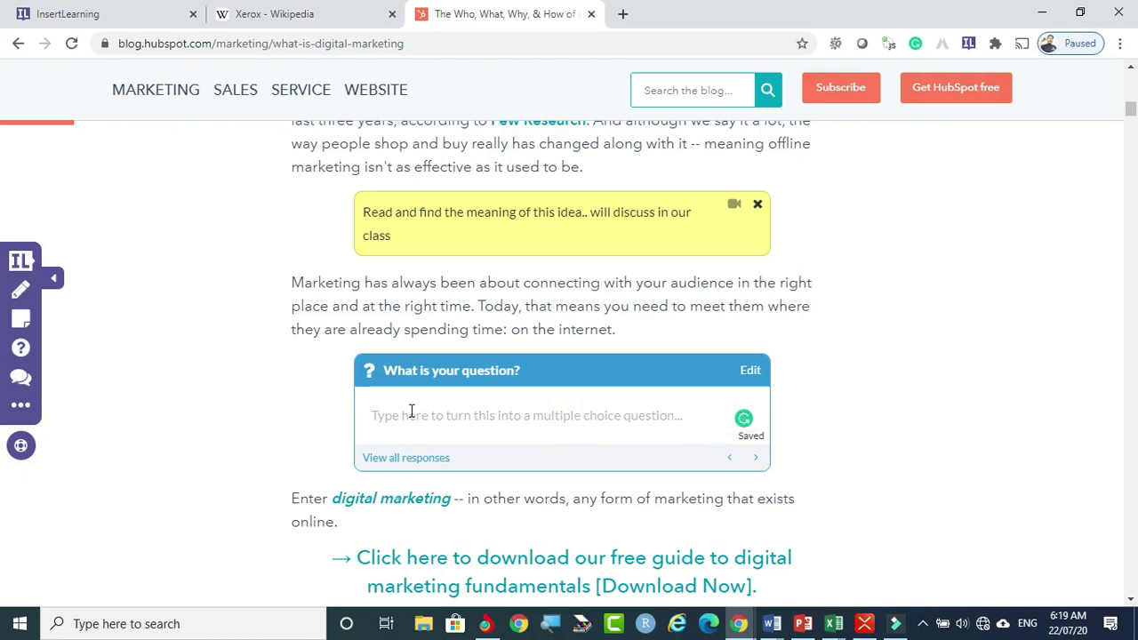
type("Write and exp")
key("BackSpace")
key("BackSpace")
key("BackSpace")
key("BackSpace")
key("BackSpace")
key("BackSpace")
key("BackSpace")
key("BackSpace")
key("BackSpace")
key("BackSpace")
key("BackSpace")
key("BackSpace")
key("BackSpace")
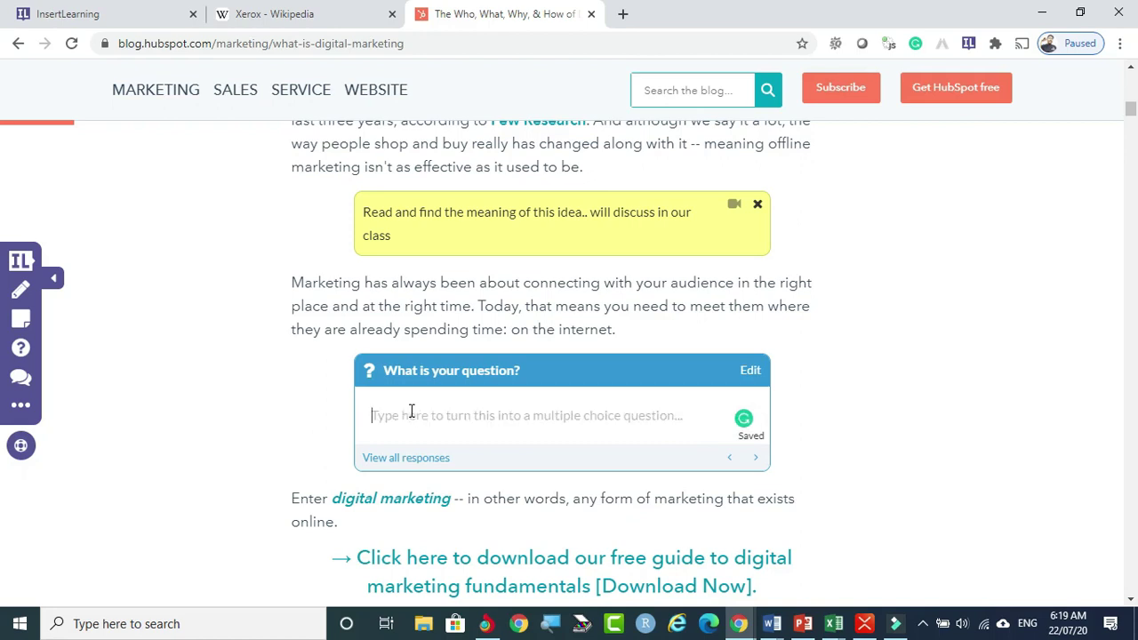
- Add "Digital Marketing is really helpful to business people" as the question's first answer choice
type("Dif")
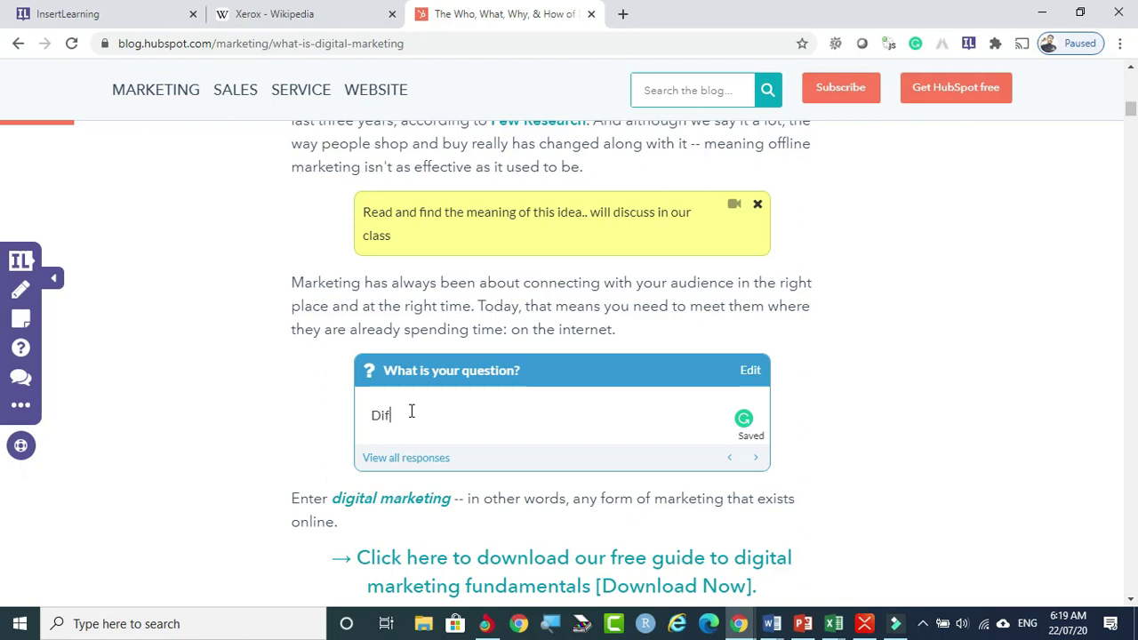
type("gital Marketing is r")
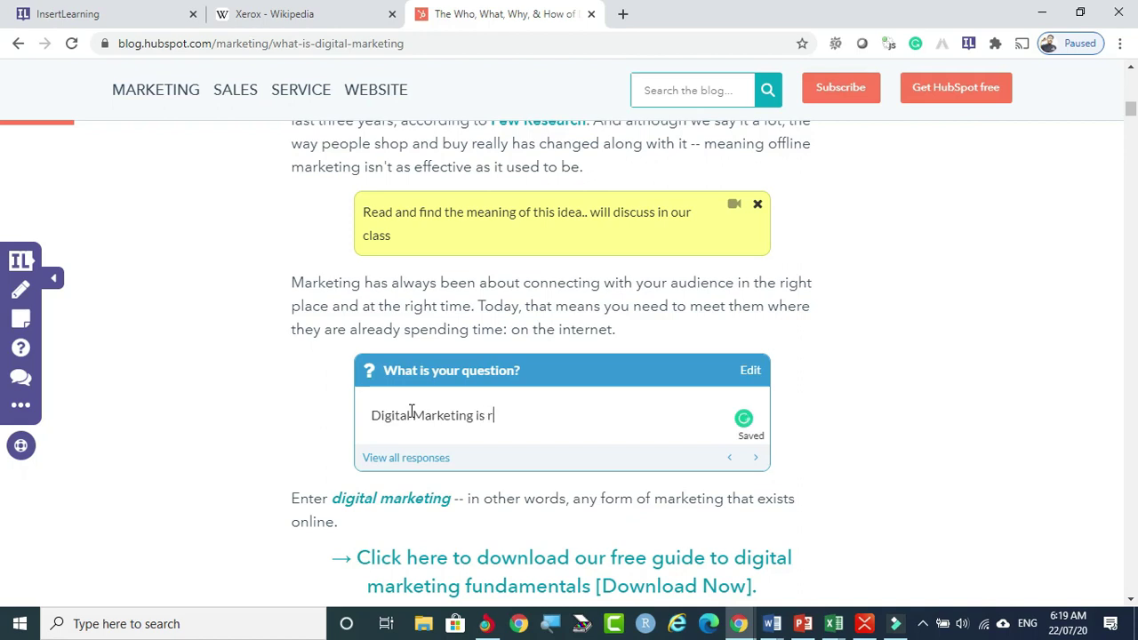
type("eally helpful to business")
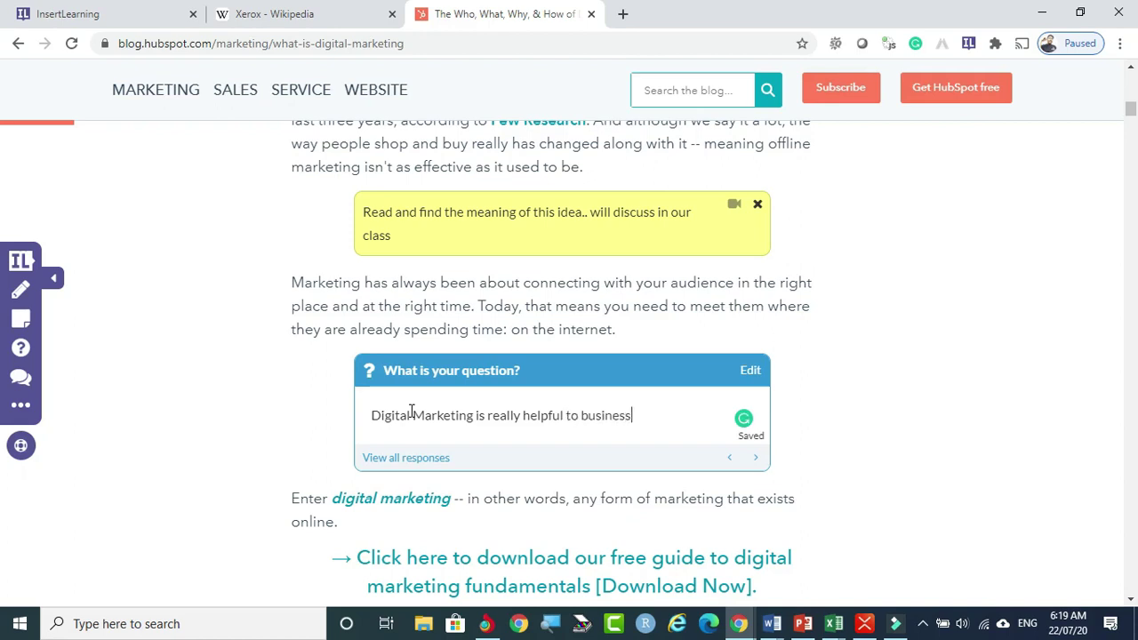
type(" people")
key("Return")
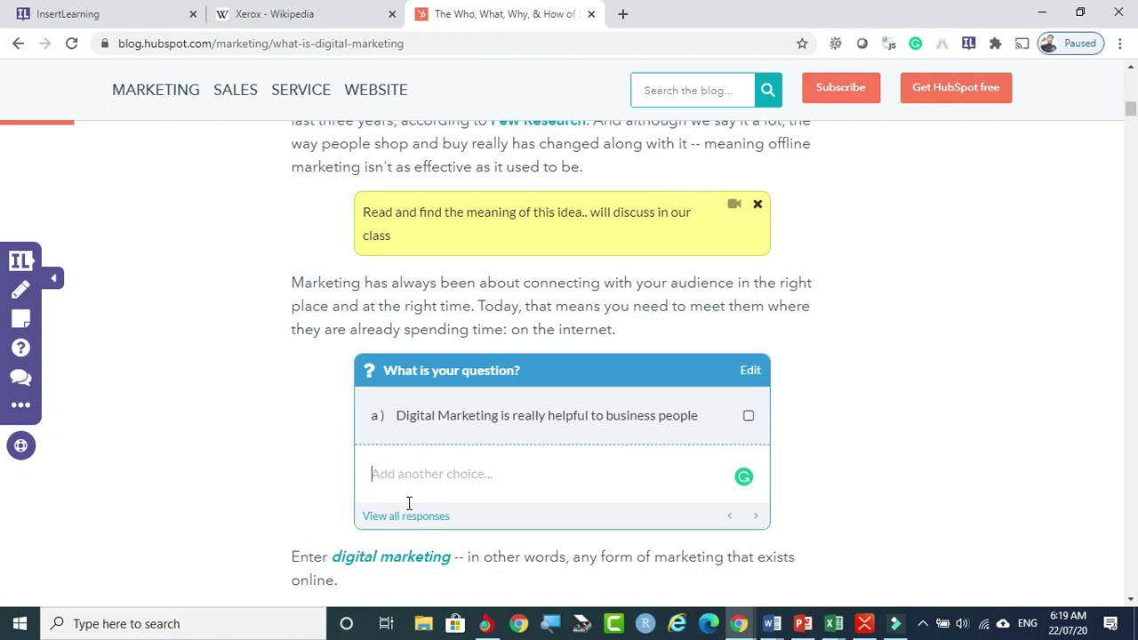
- Add "Not at all helping the customers" as the question's second answer choice, correcting the misspelled words
type("Not at all helping ths custmers")
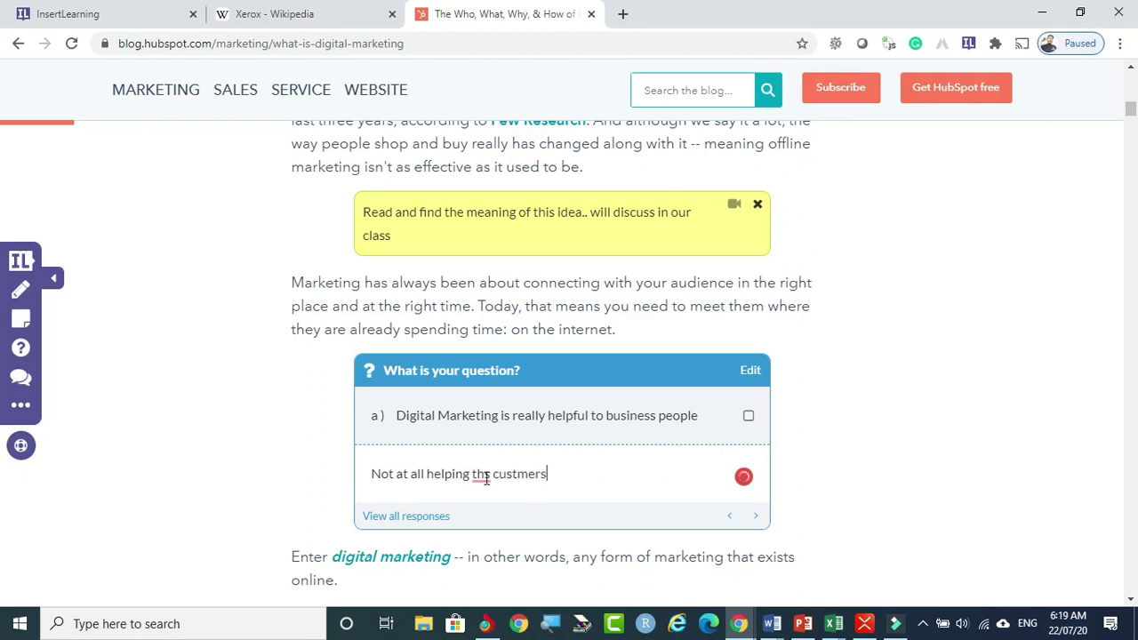
left_click(488, 475)
key("BackSpace")
type("e")
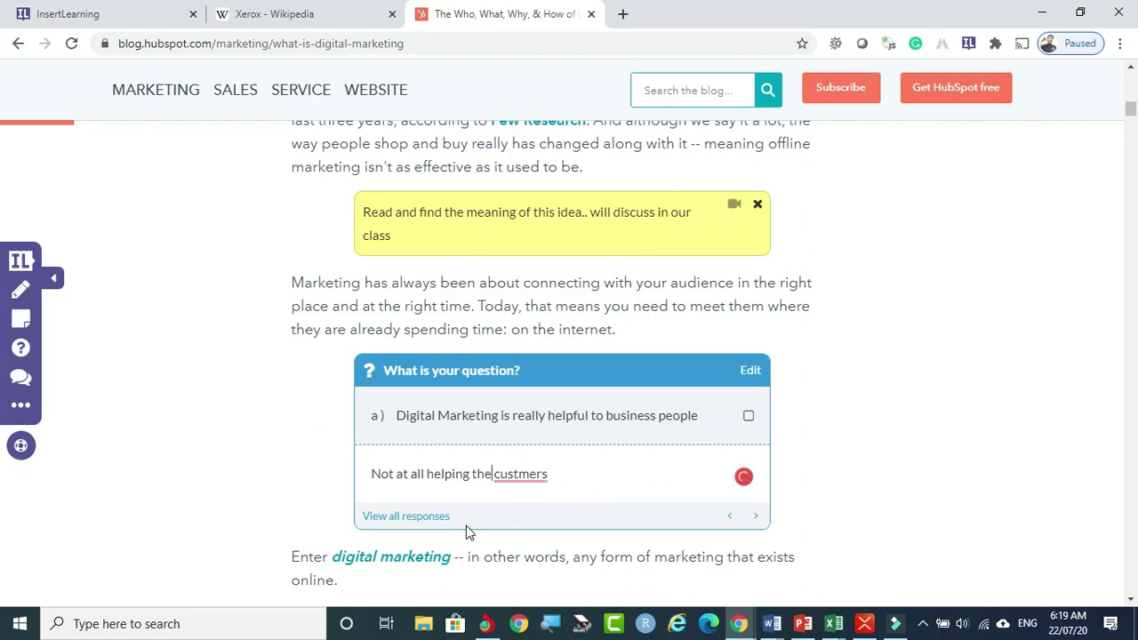
mouse_move(509, 469)
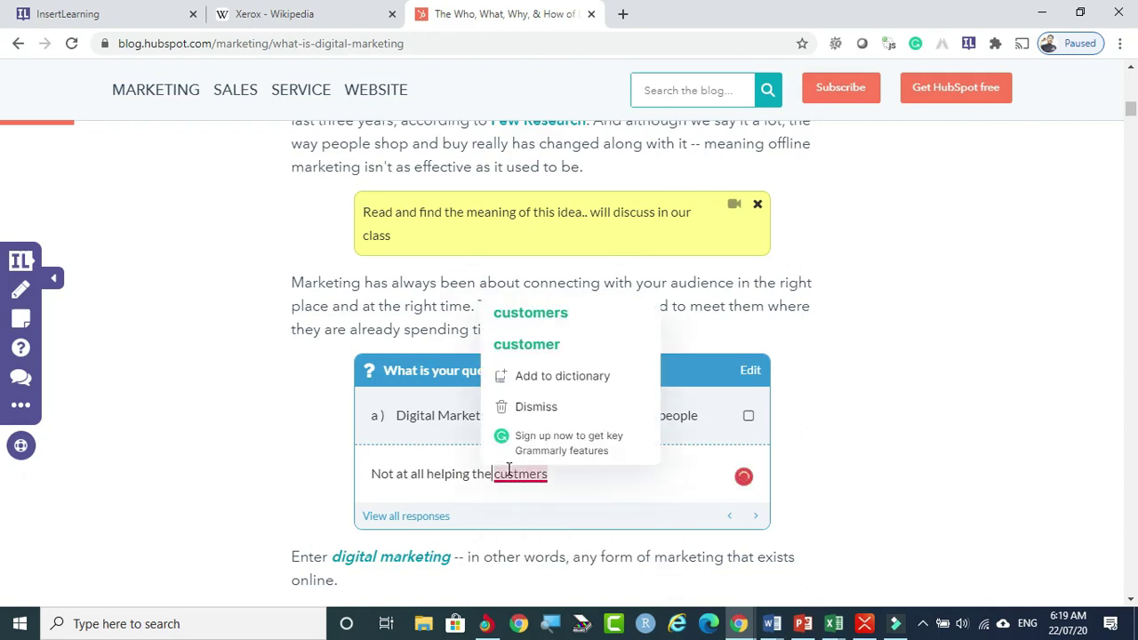
left_click(547, 311)
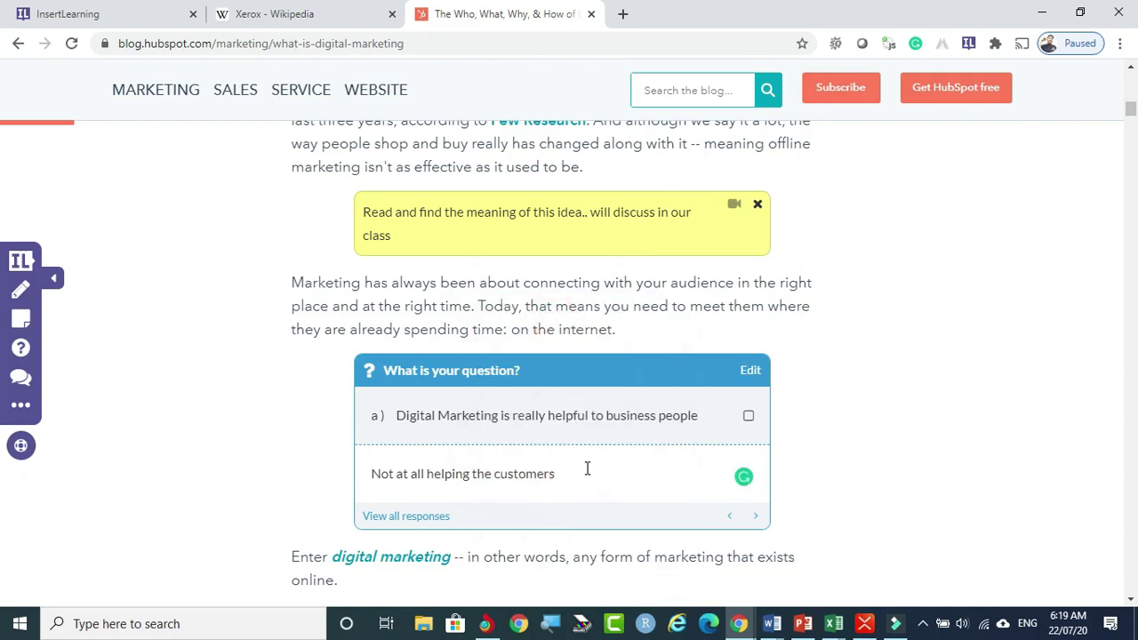
key("Return")
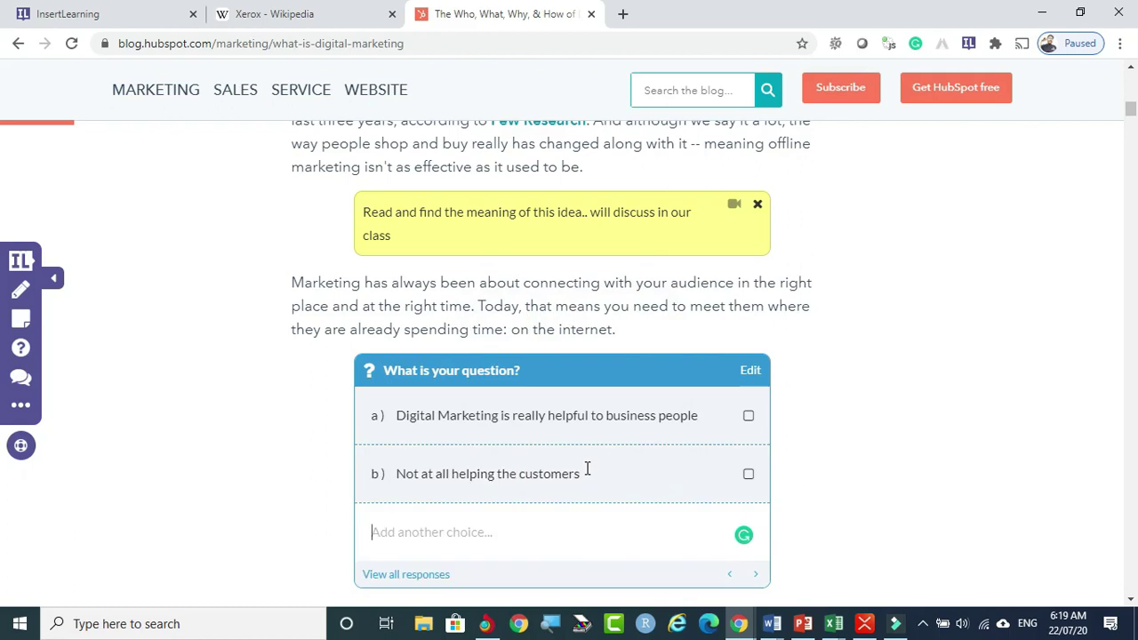
- Open the question for editing, clear its points value and save the question
left_click(751, 371)
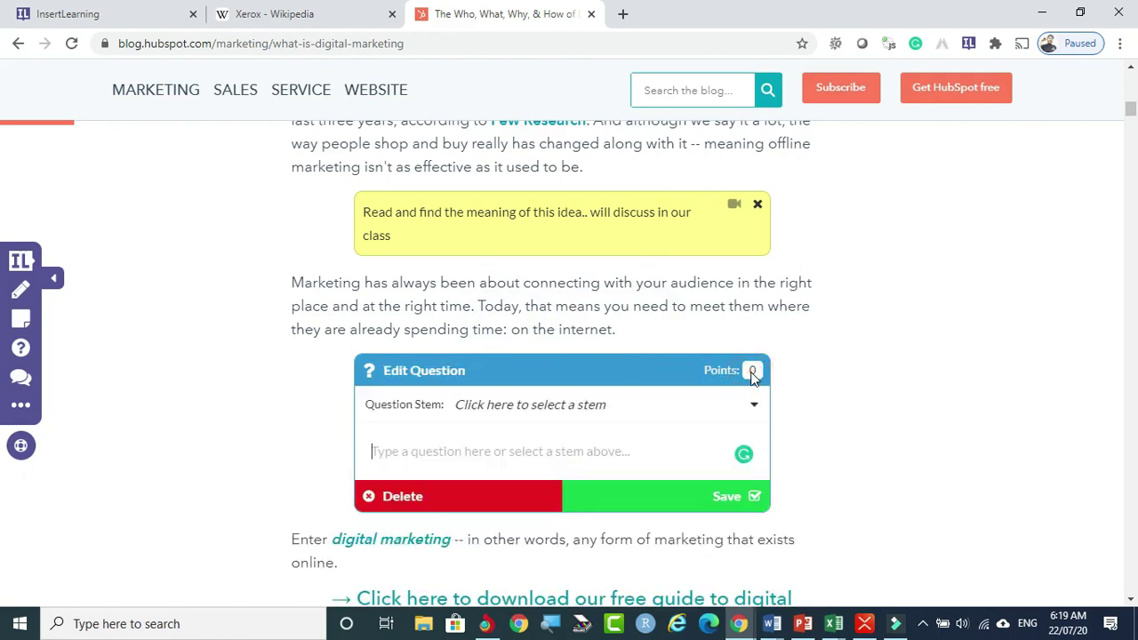
left_click(753, 372)
key("BackSpace")
left_click(721, 498)
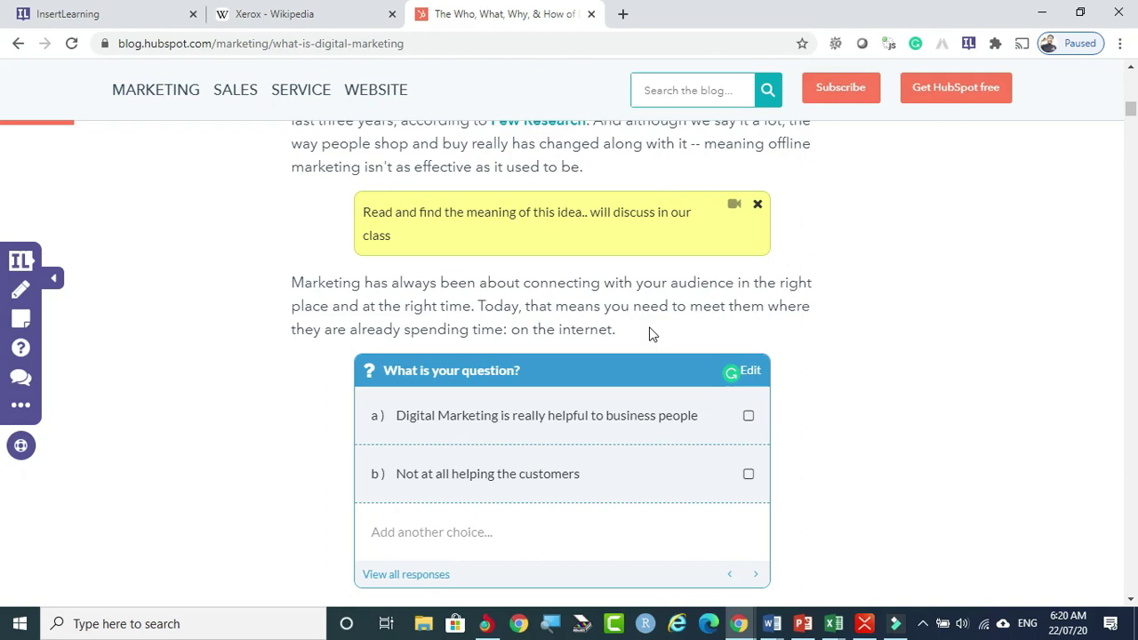
- Insert a discussion below the paragraph beginning "At HubSpot, we talk a lot about inbound marketing"
scroll(630, 400, "down", 2)
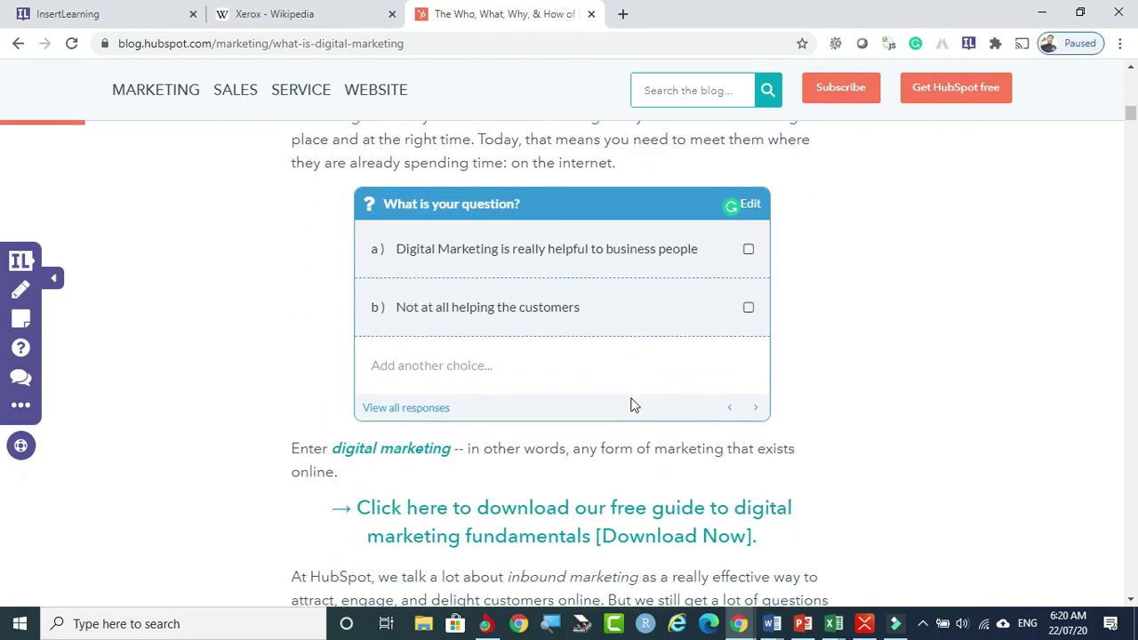
left_click(18, 381)
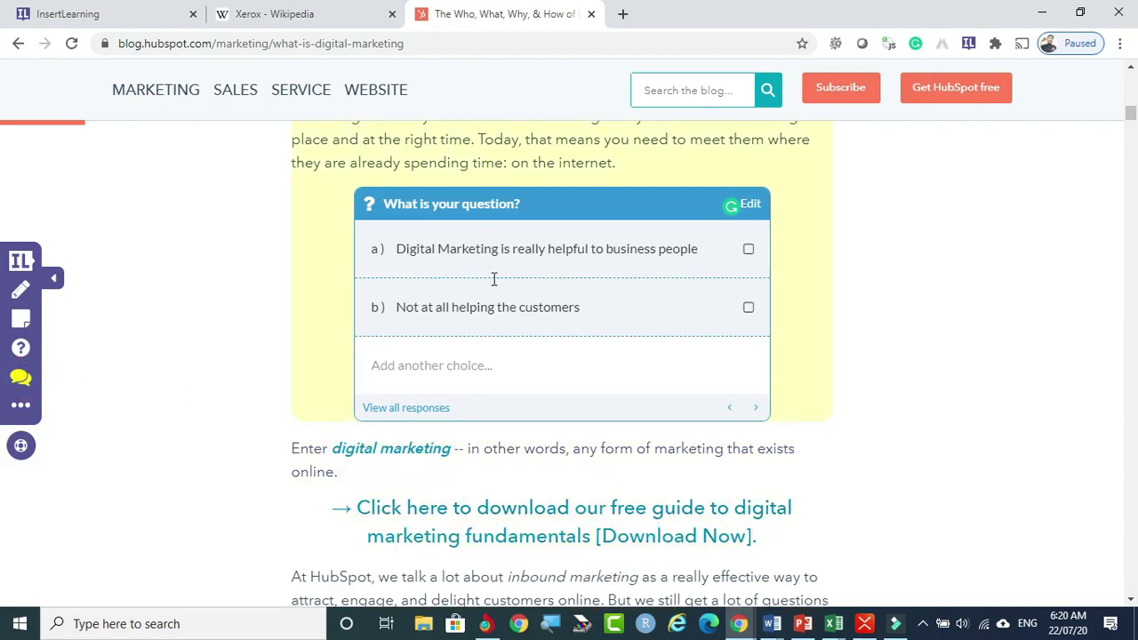
scroll(458, 480, "down", 3)
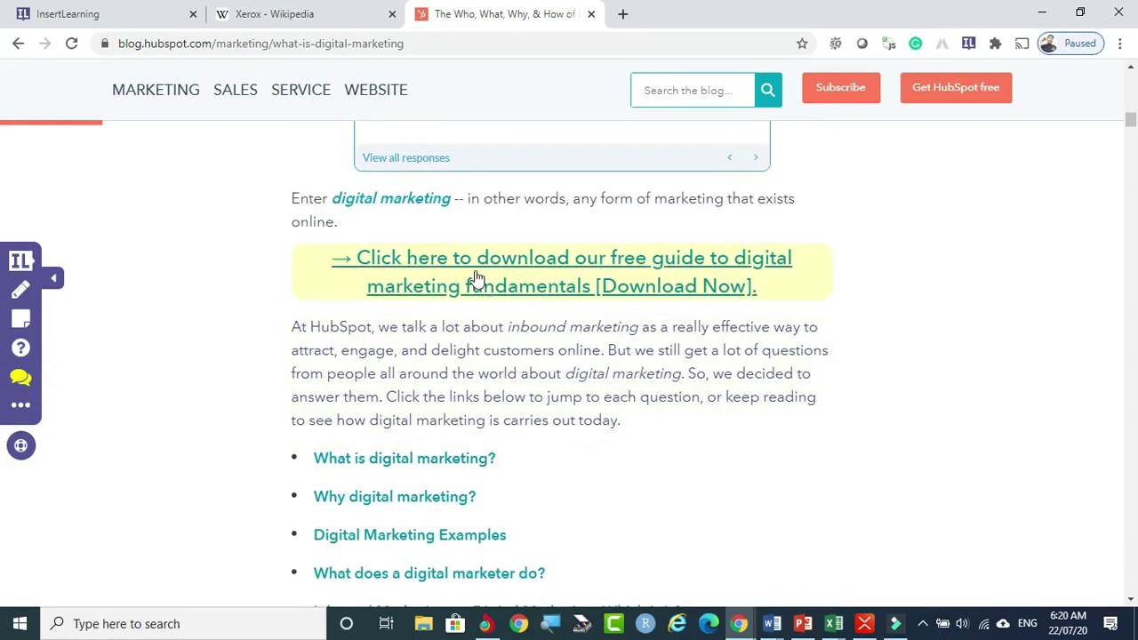
left_click(450, 341)
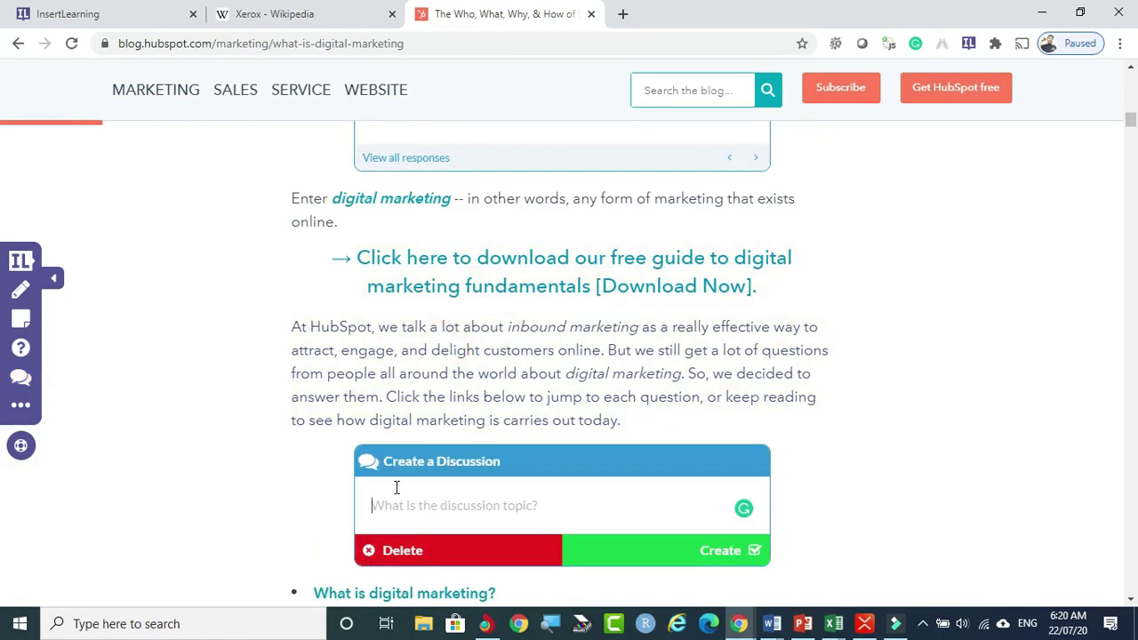
type("Diff")
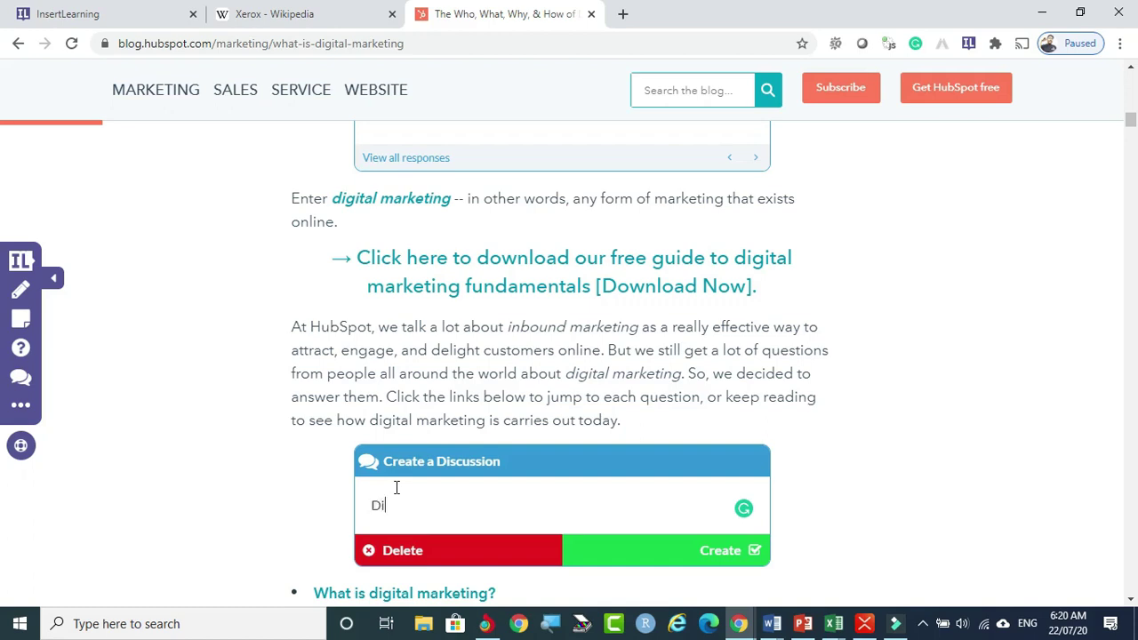
key("BackSpace")
key("BackSpace")
key("BackSpace")
key("BackSpace")
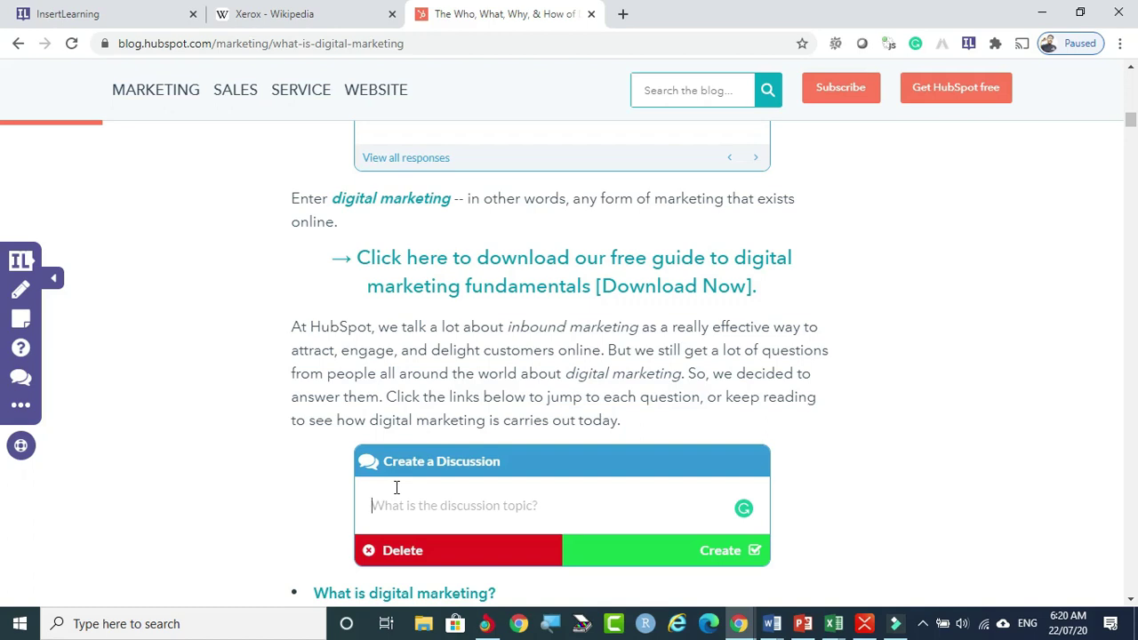
- Enter "Digital Marketing is Trending nowadays" as the discussion topic and create the discussion
type("Digitl")
key("BackSpace")
type("al Marketing is")
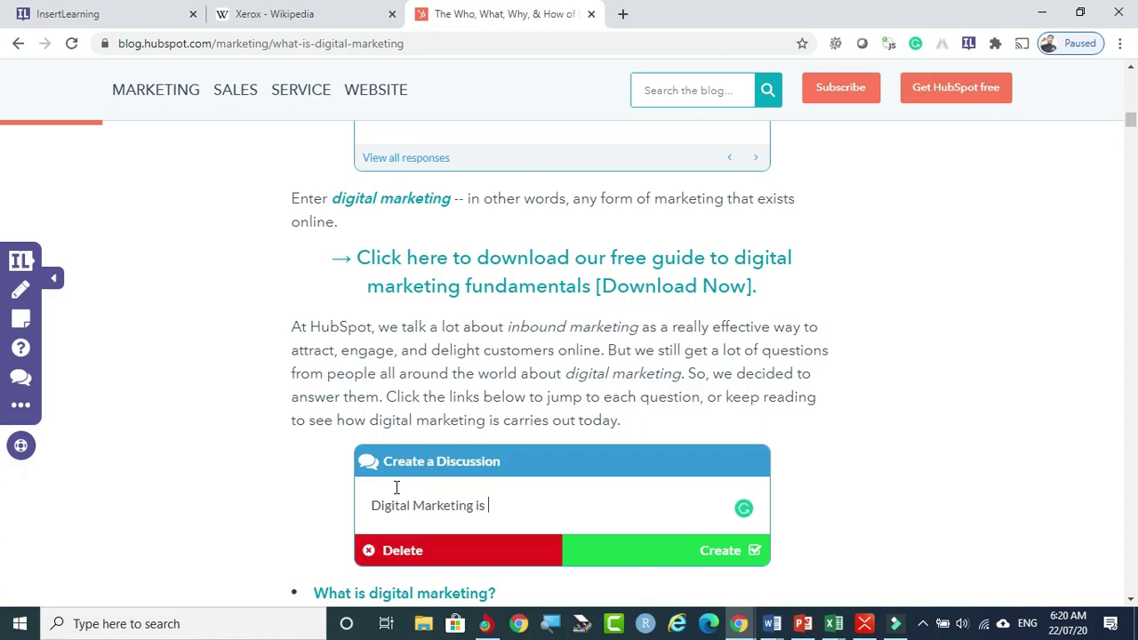
type("Trending nowadays")
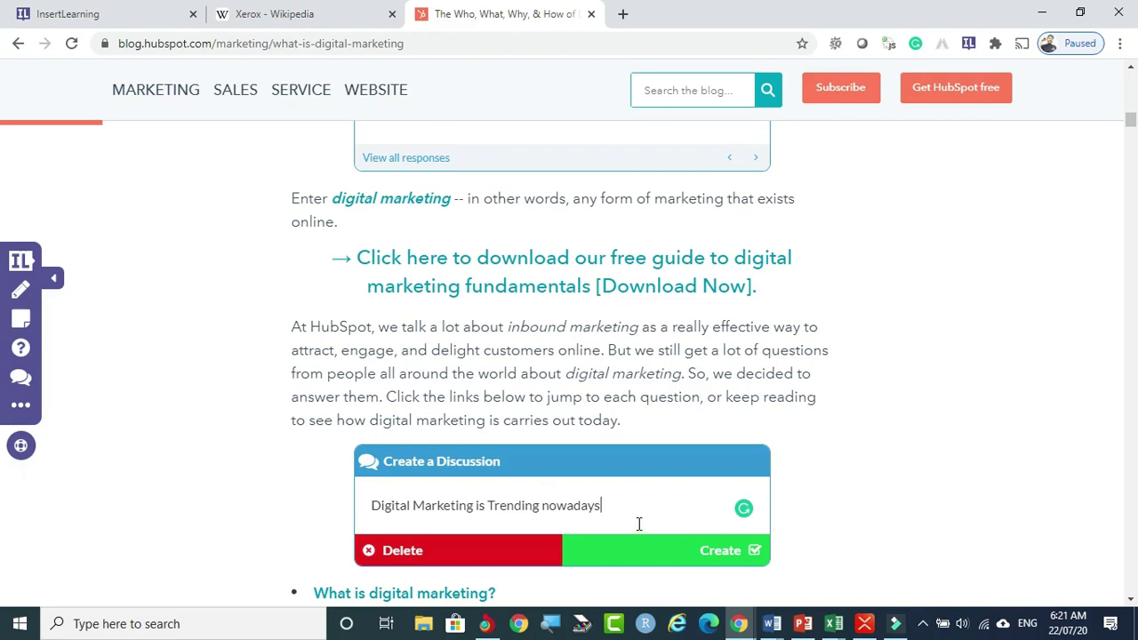
key("Return")
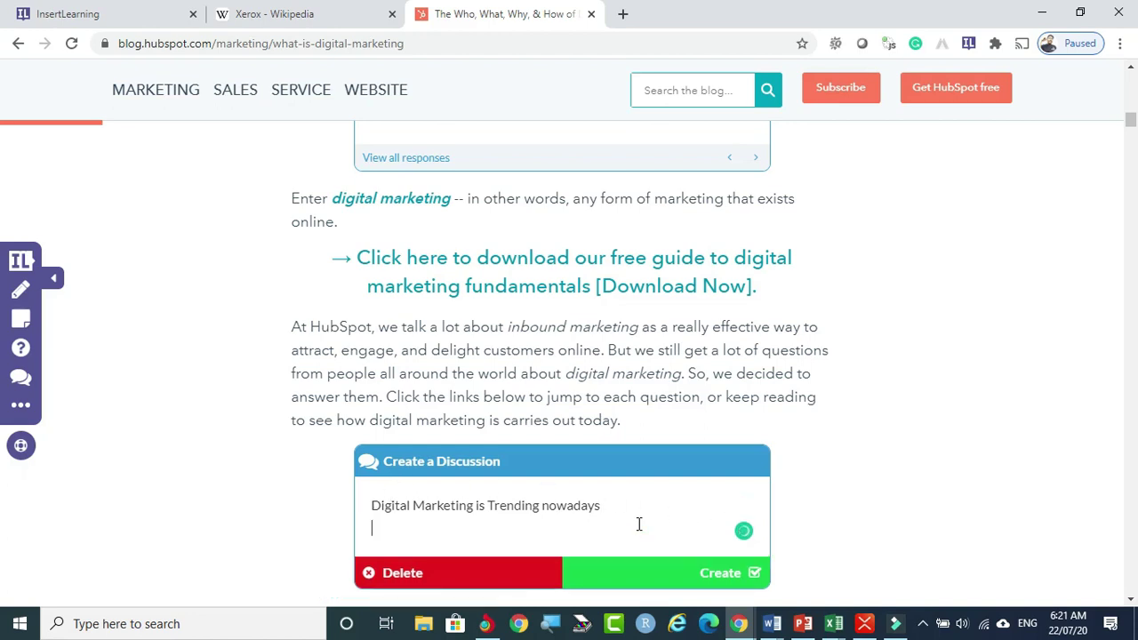
left_click(721, 576)
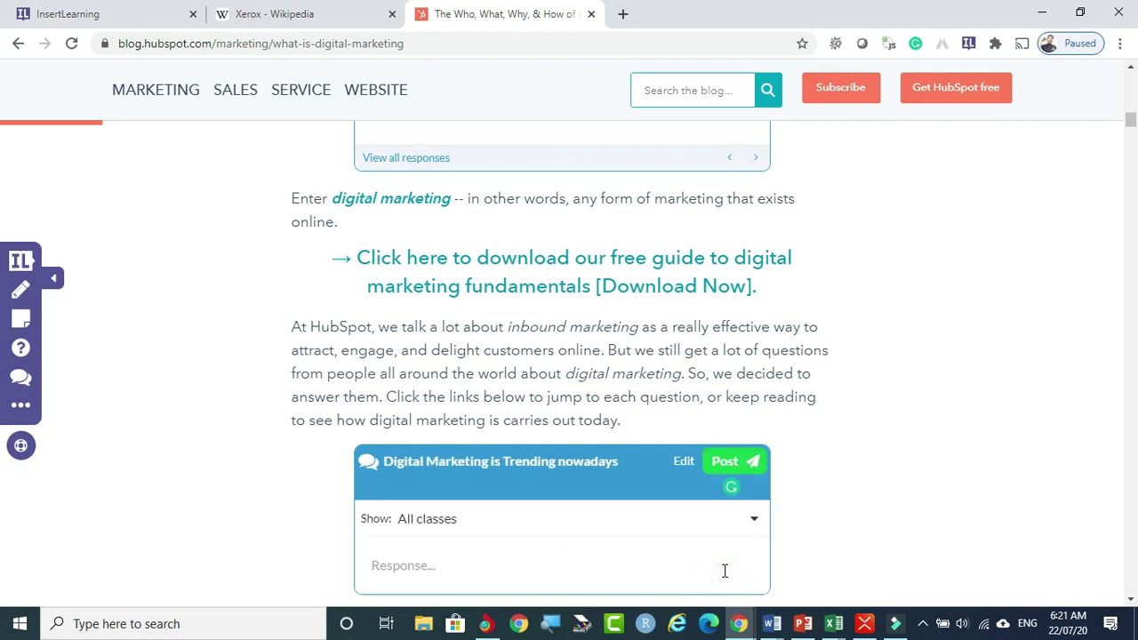
- Post the response "Yes, slowly it is coming up" in the discussion
left_click(440, 566)
type("Yes, slowly it is commi")
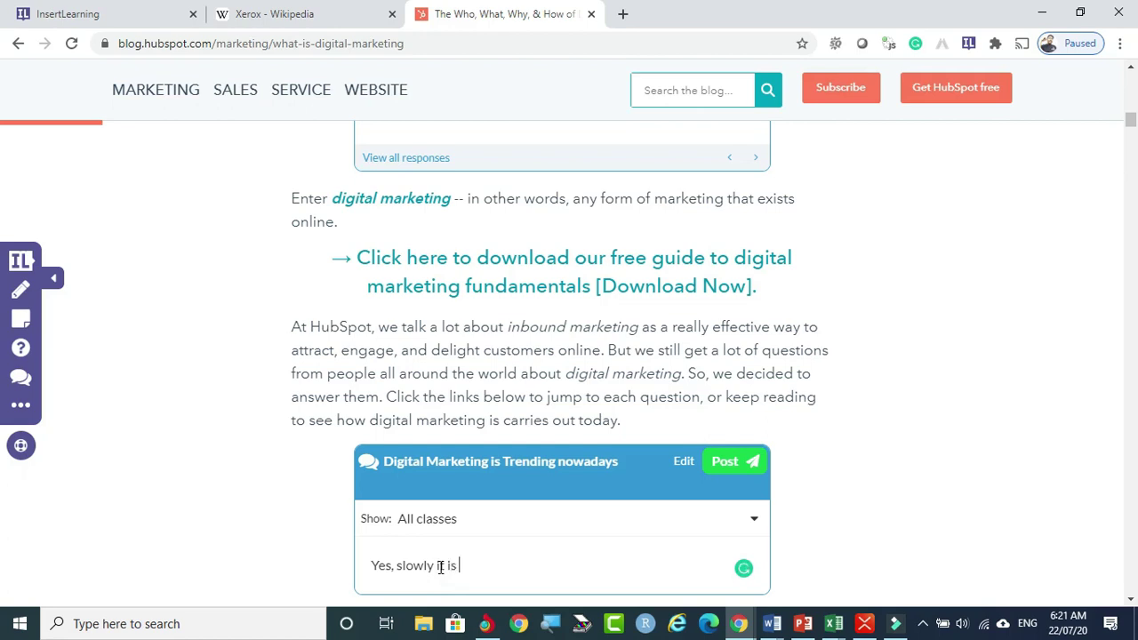
type("ng up")
mouse_move(496, 574)
left_click(495, 445)
left_click(563, 567)
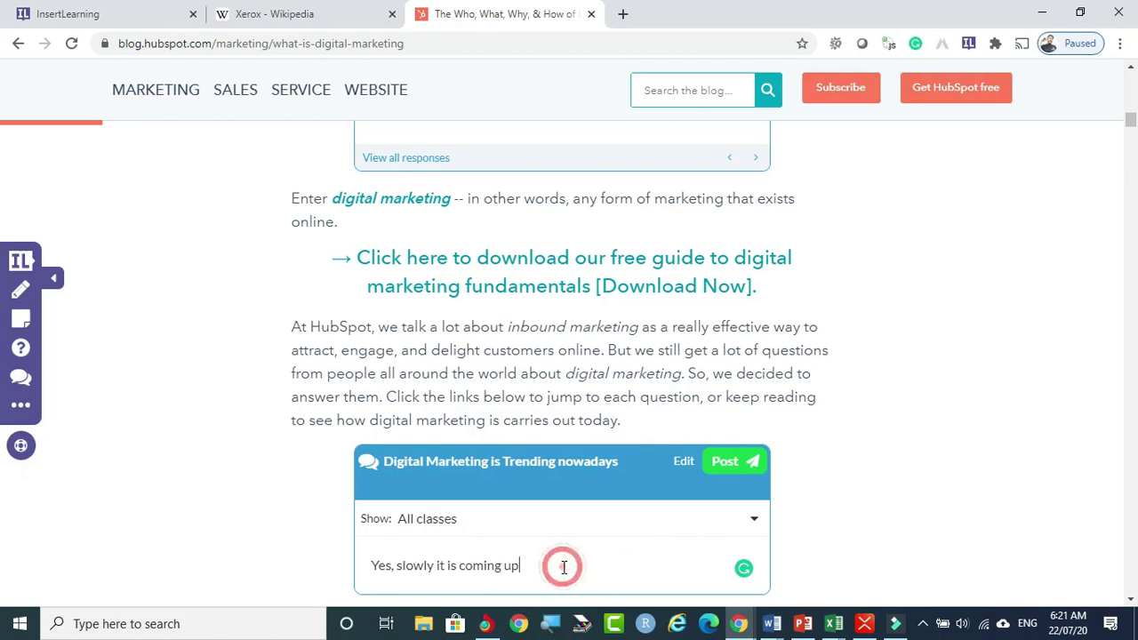
left_click(731, 464)
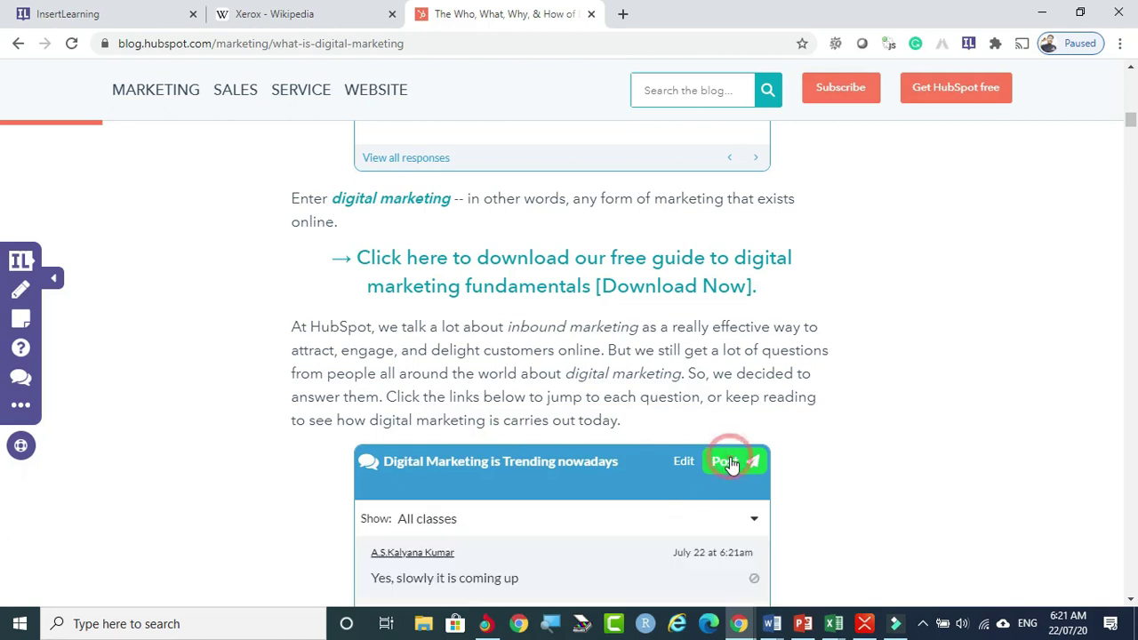
- Open the lesson's sharing options for other teachers, select the share link and close the dialog
scroll(731, 463, "down", 2)
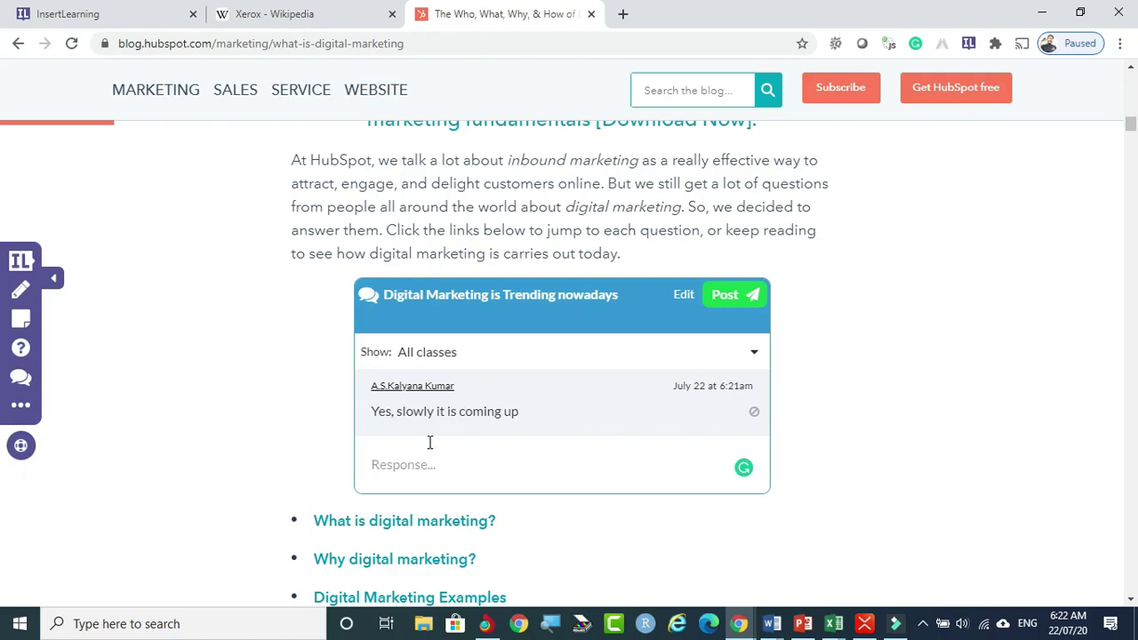
scroll(429, 442, "down", 1)
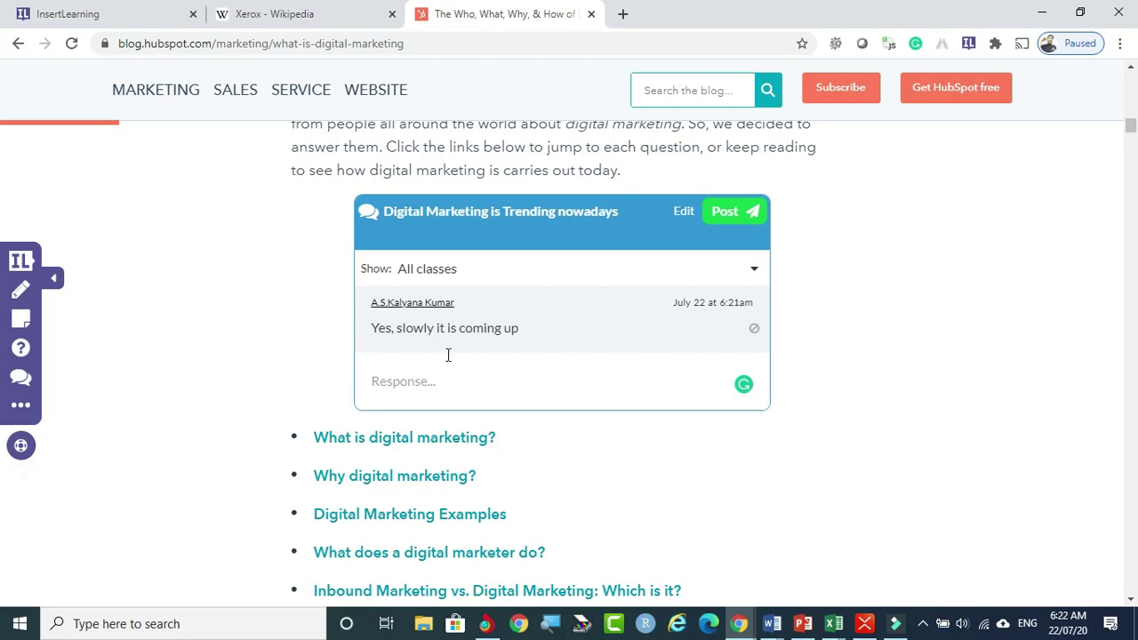
scroll(316, 395, "down", 1)
scroll(266, 297, "down", 1)
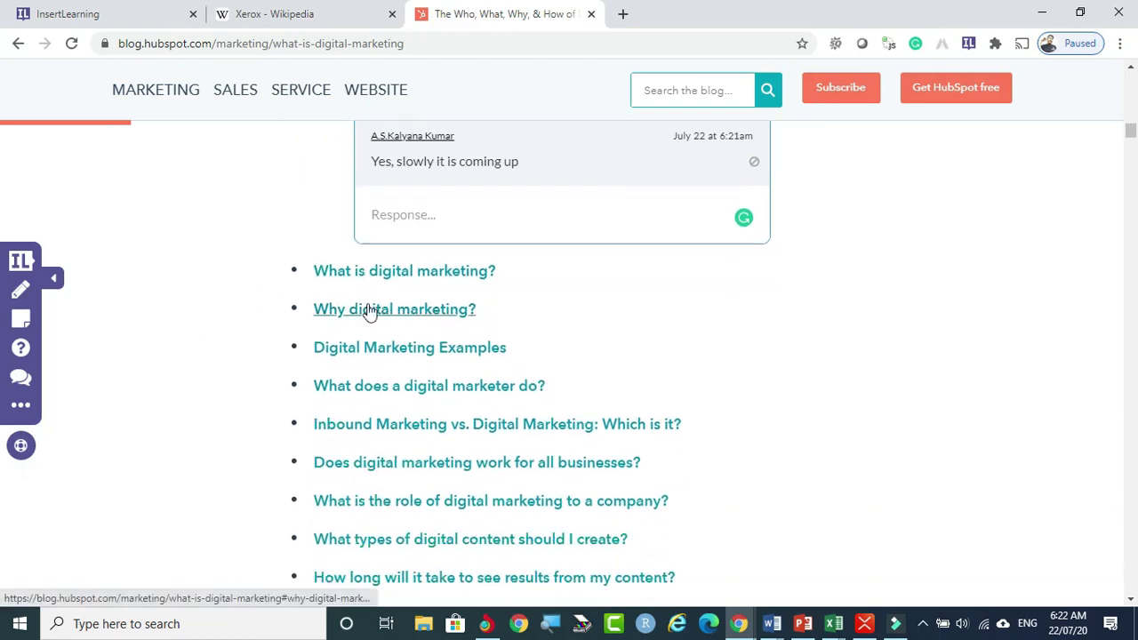
scroll(555, 325, "up", 8)
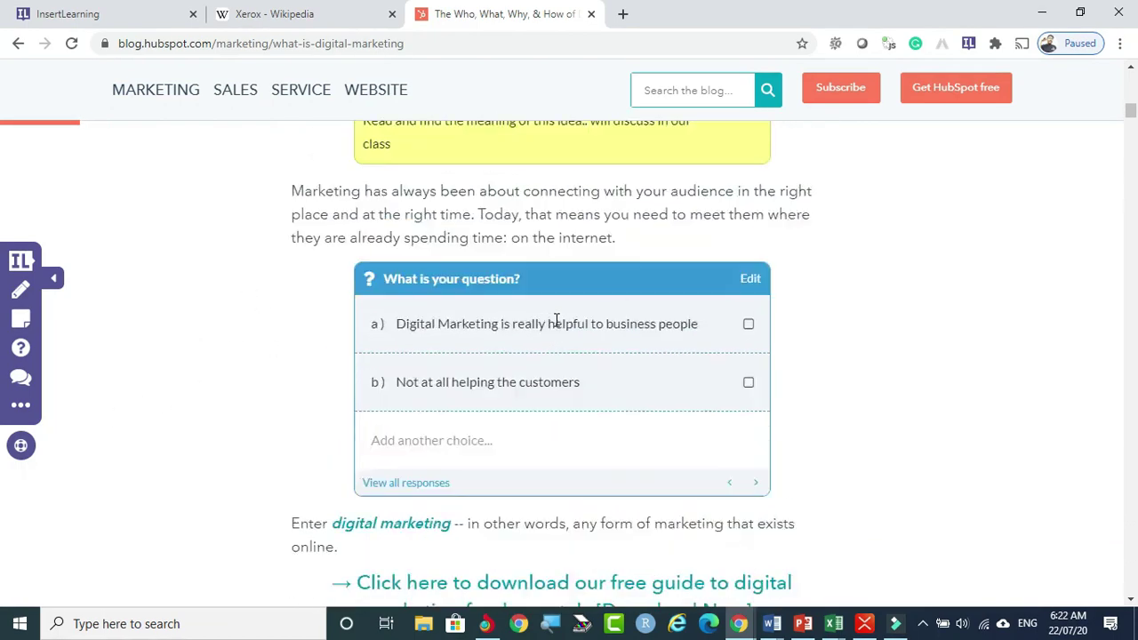
scroll(555, 323, "up", 12)
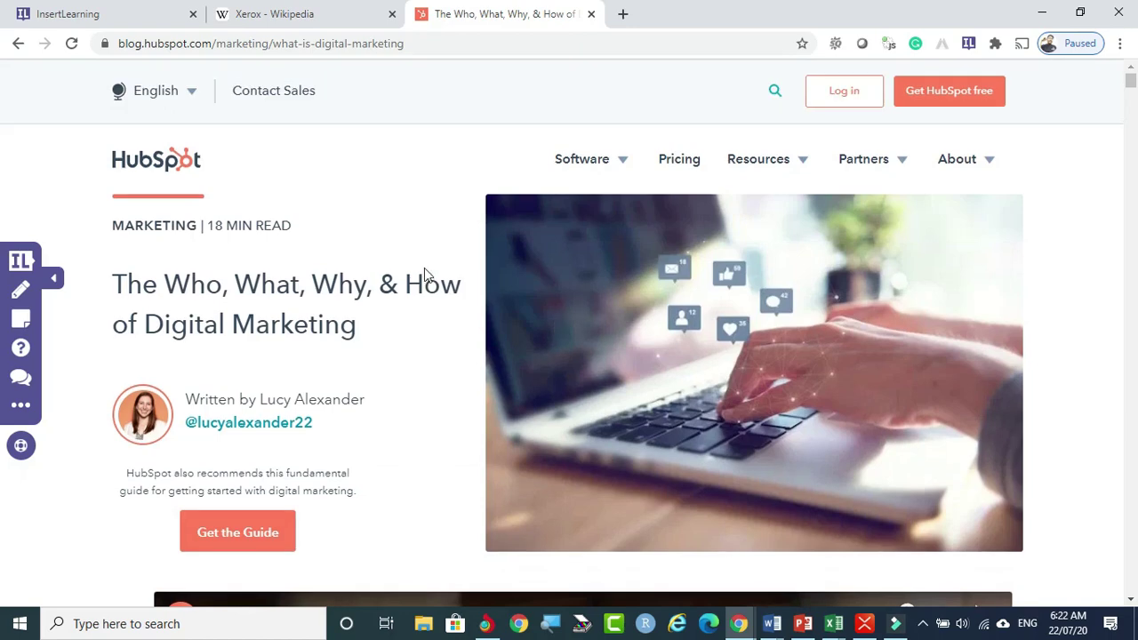
left_click(19, 409)
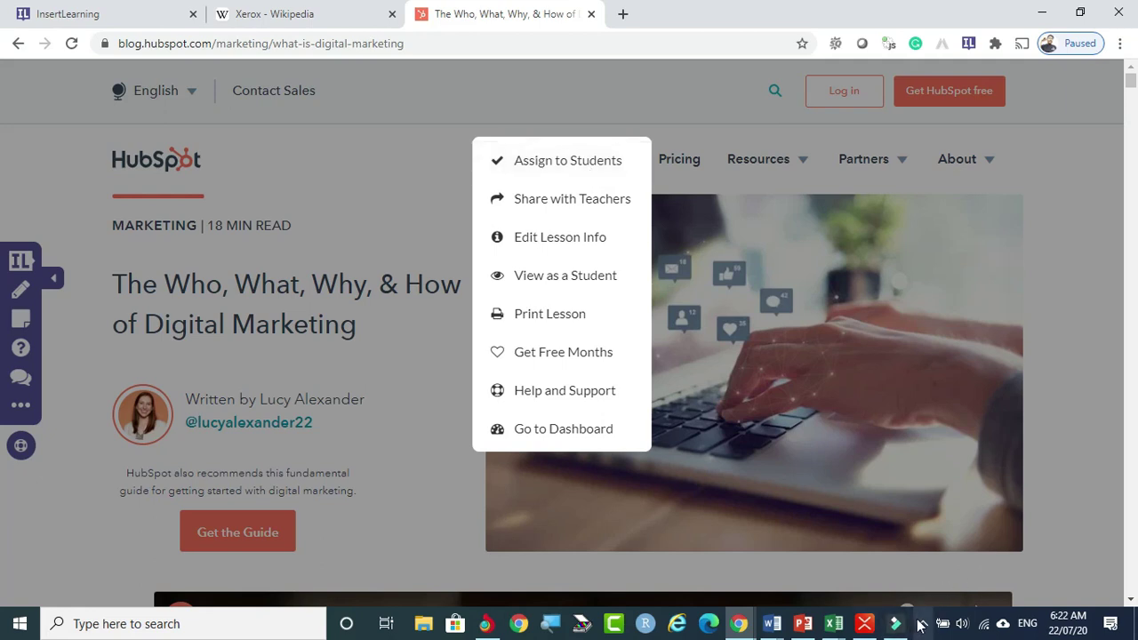
left_click(547, 200)
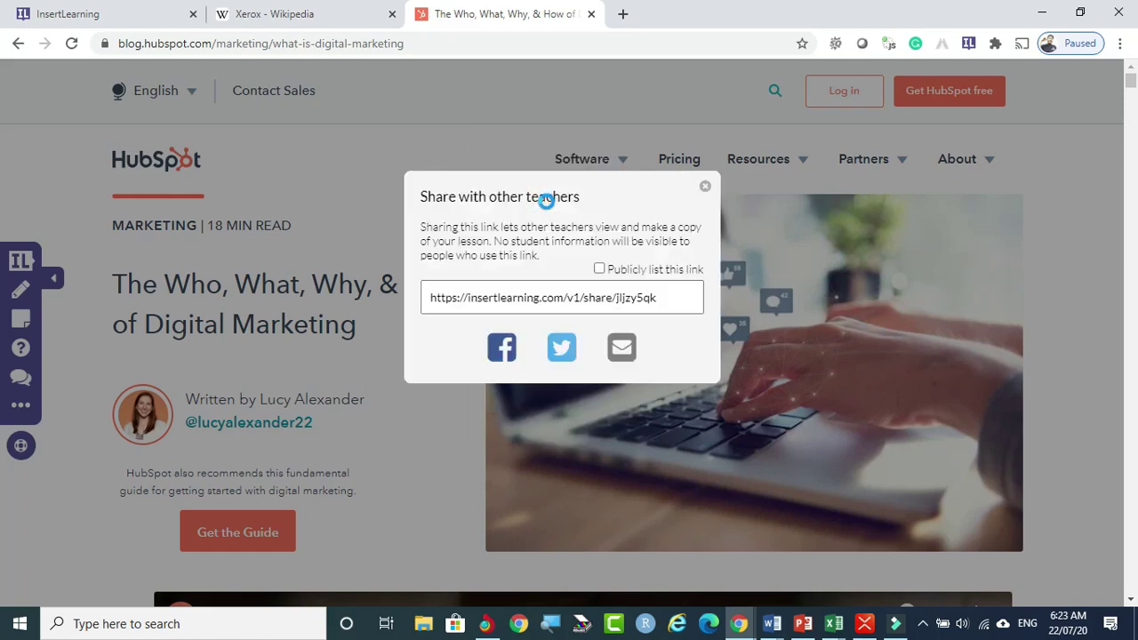
left_click(426, 299)
left_click_drag(427, 299, 688, 305)
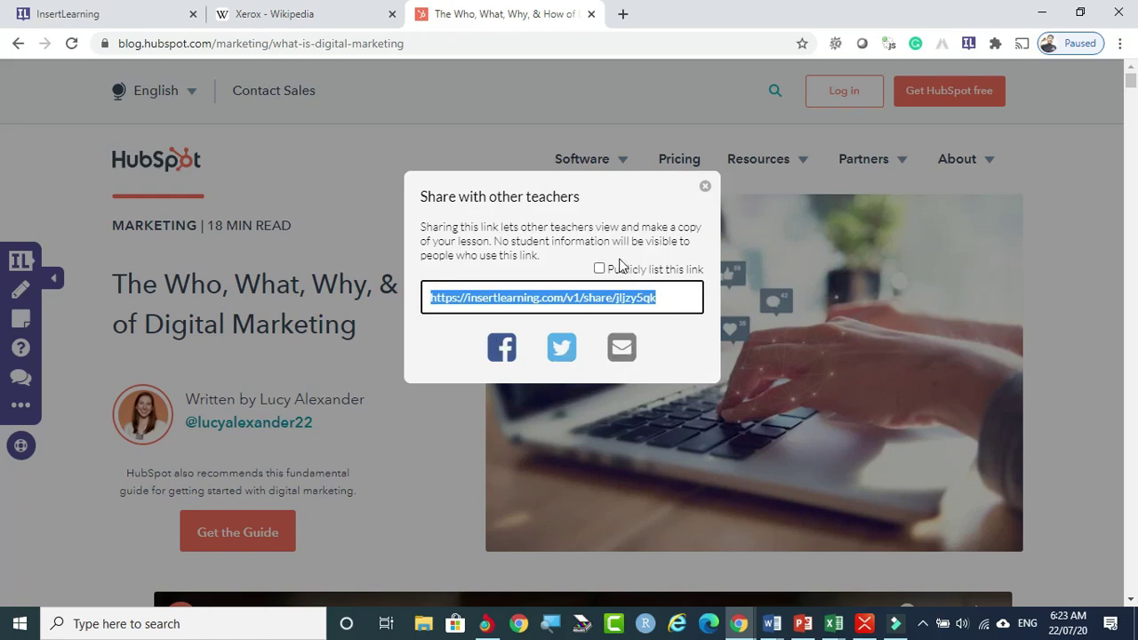
left_click(20, 409)
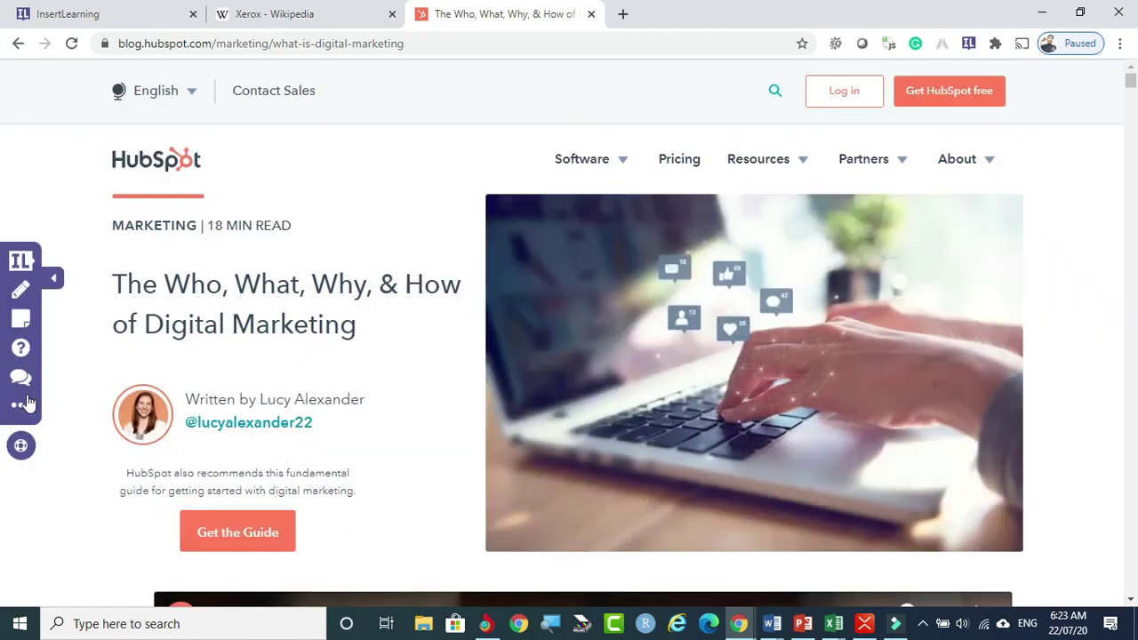
- Switch the lesson from the teacher view to the student view
left_click(22, 411)
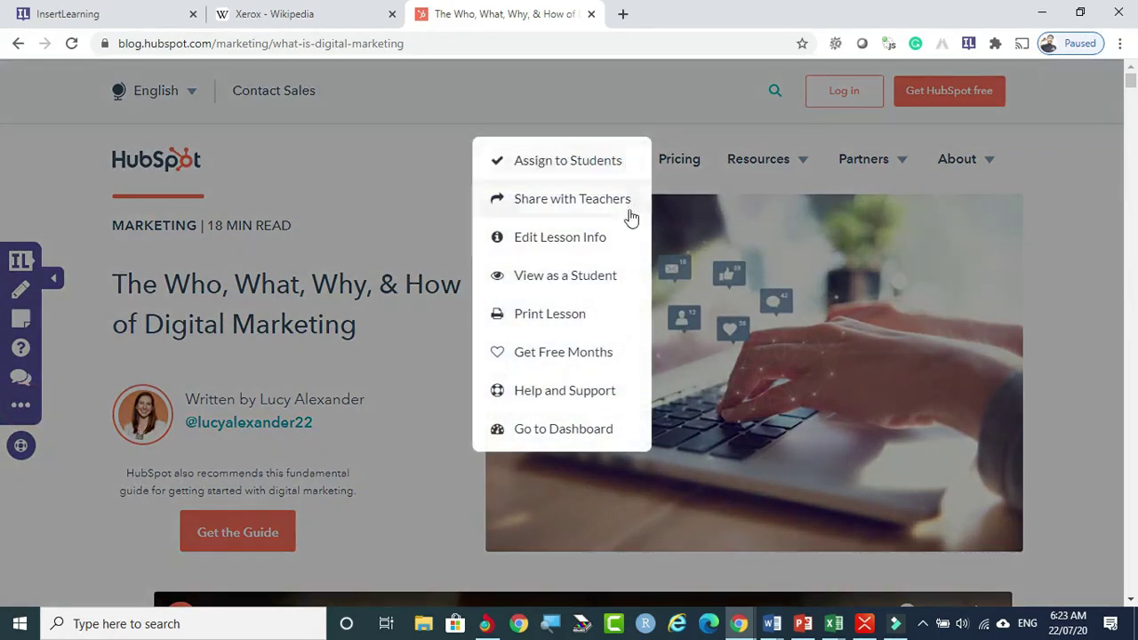
left_click(549, 279)
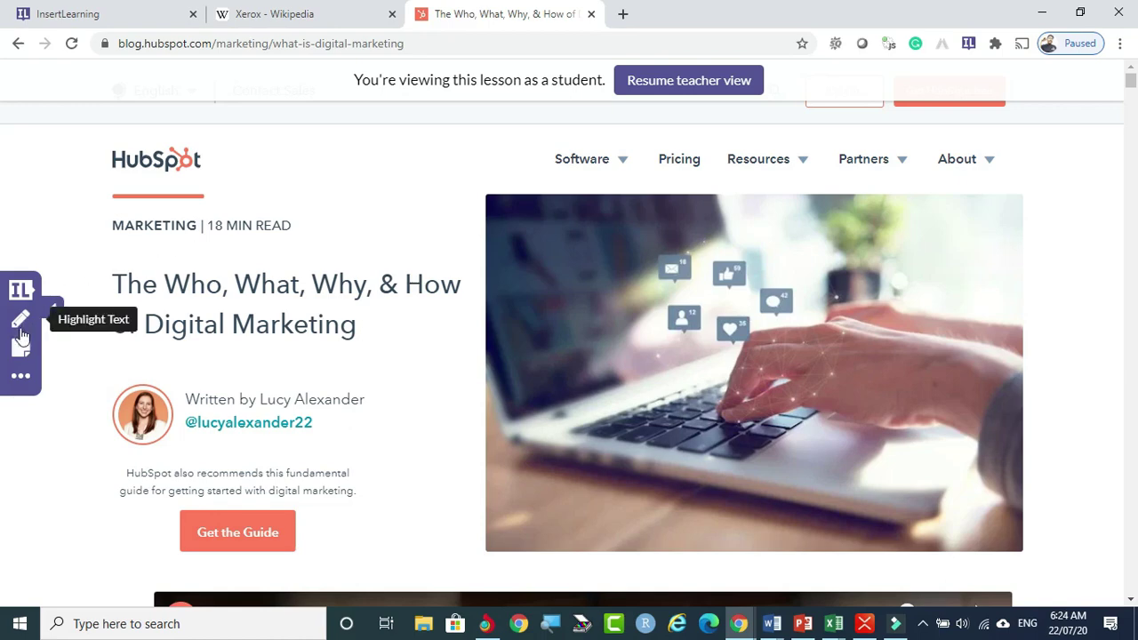
- Examine the extra options available to students and read the teacher's comment on the highlighted opening sentence
left_click(20, 376)
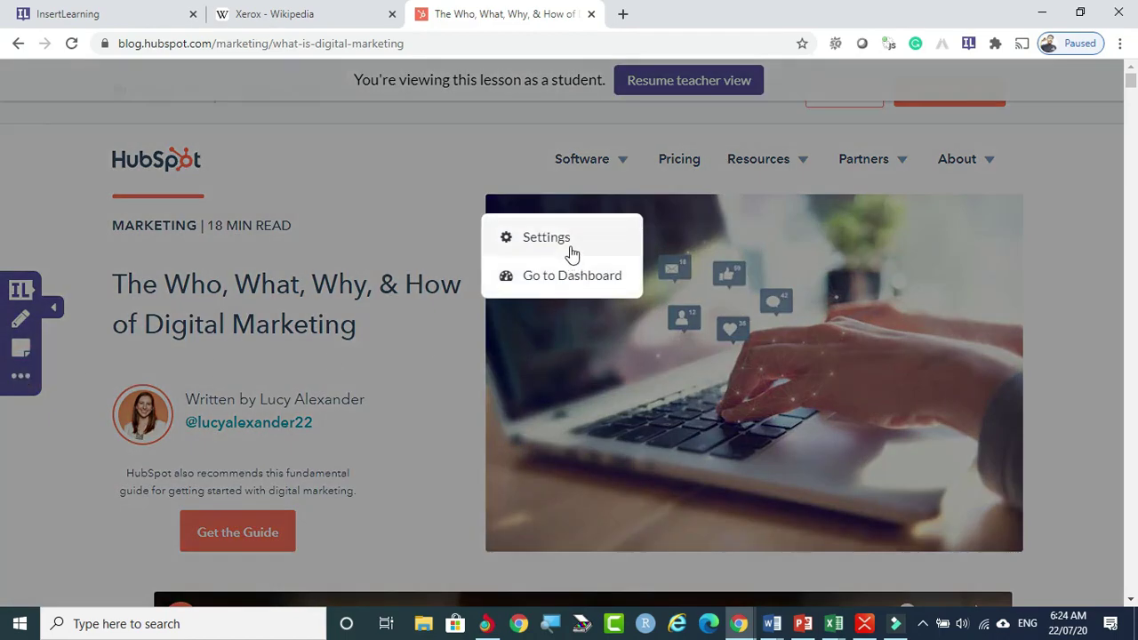
left_click(52, 200)
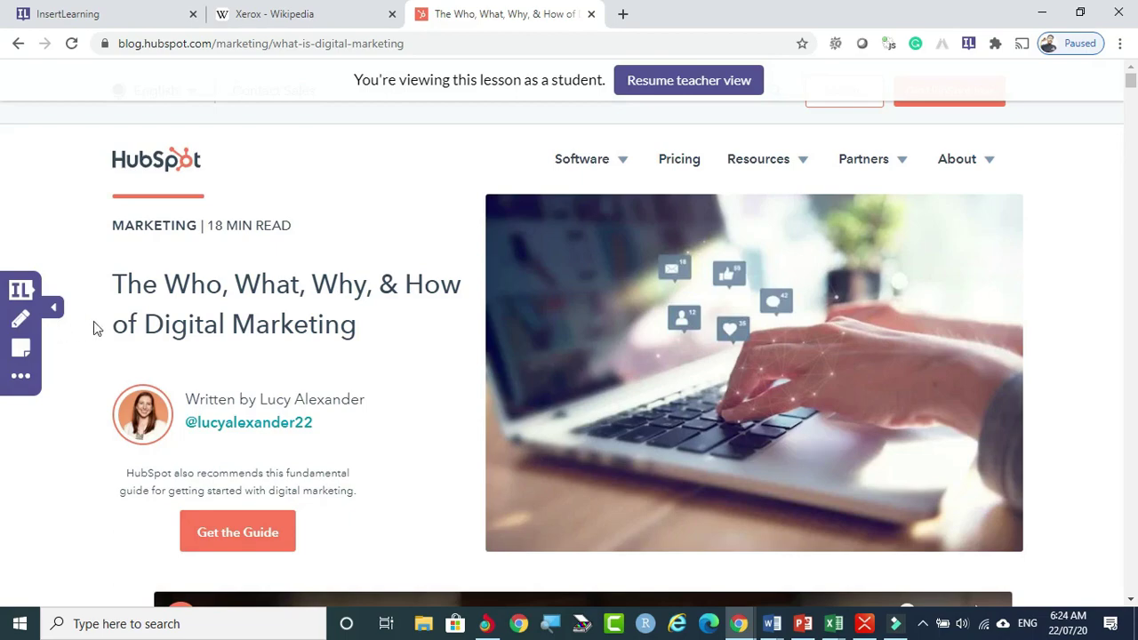
scroll(386, 323, "down", 10)
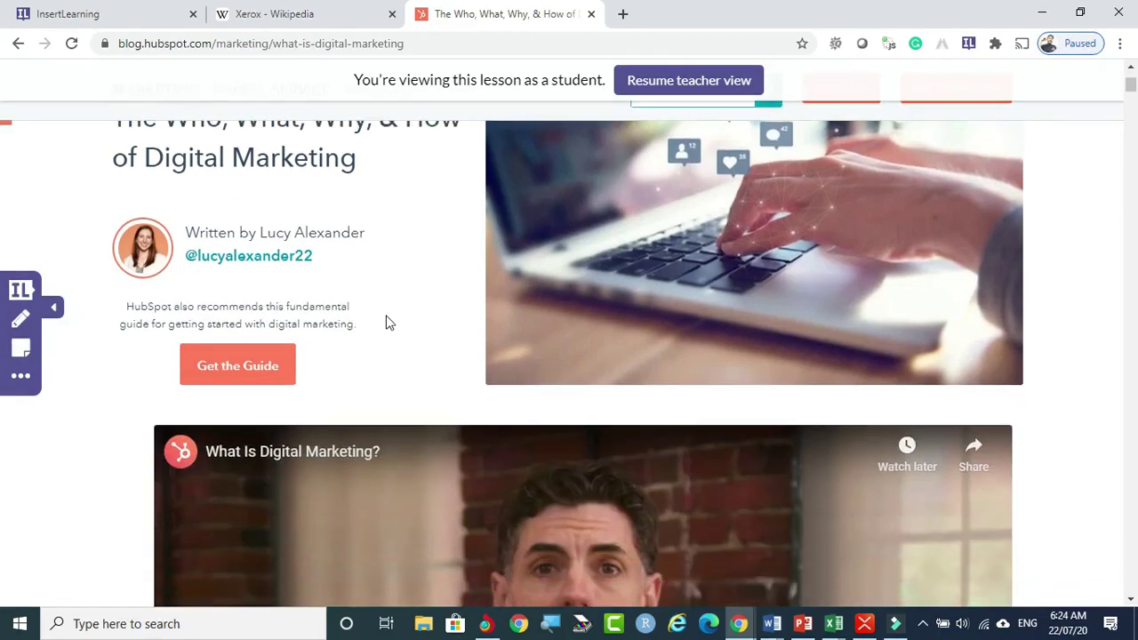
scroll(391, 313, "up", 1)
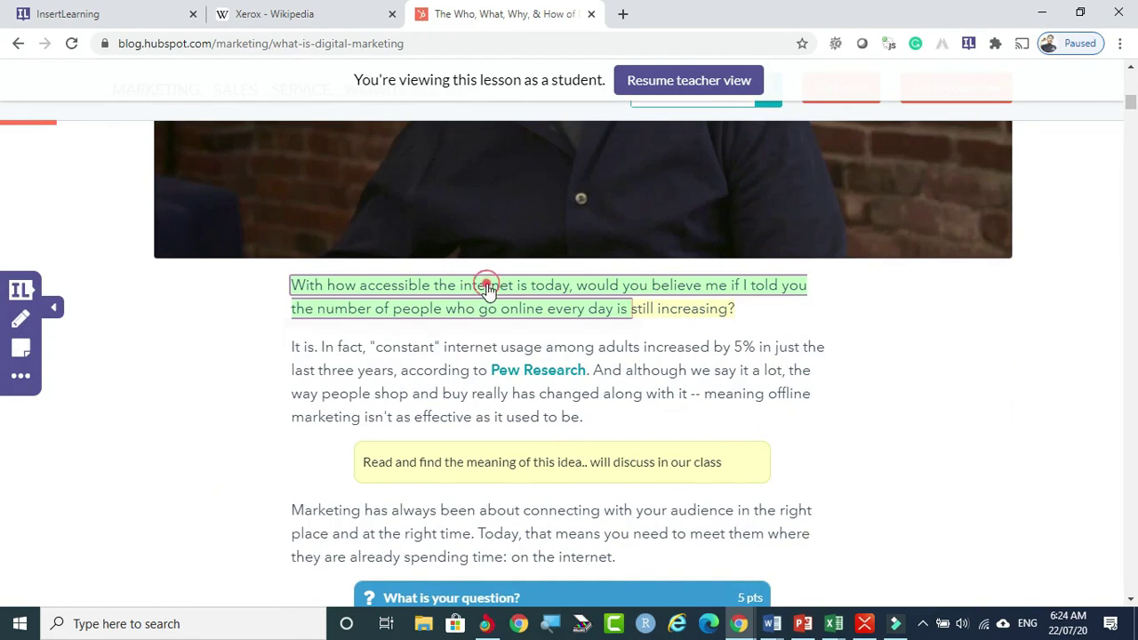
mouse_move(485, 289)
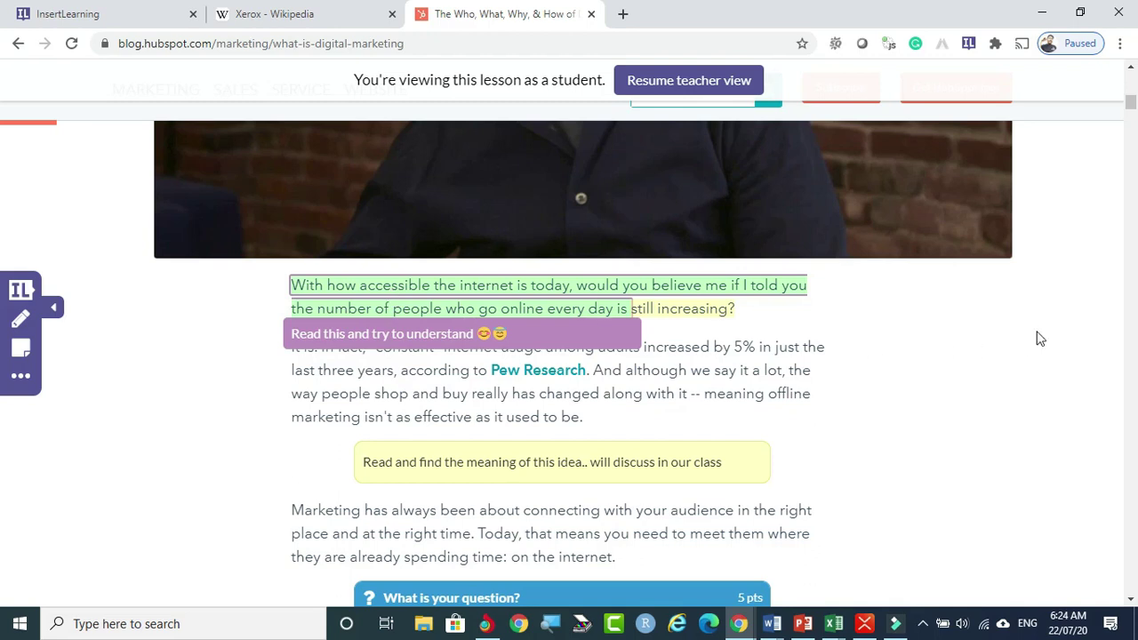
scroll(569, 342, "down", 1)
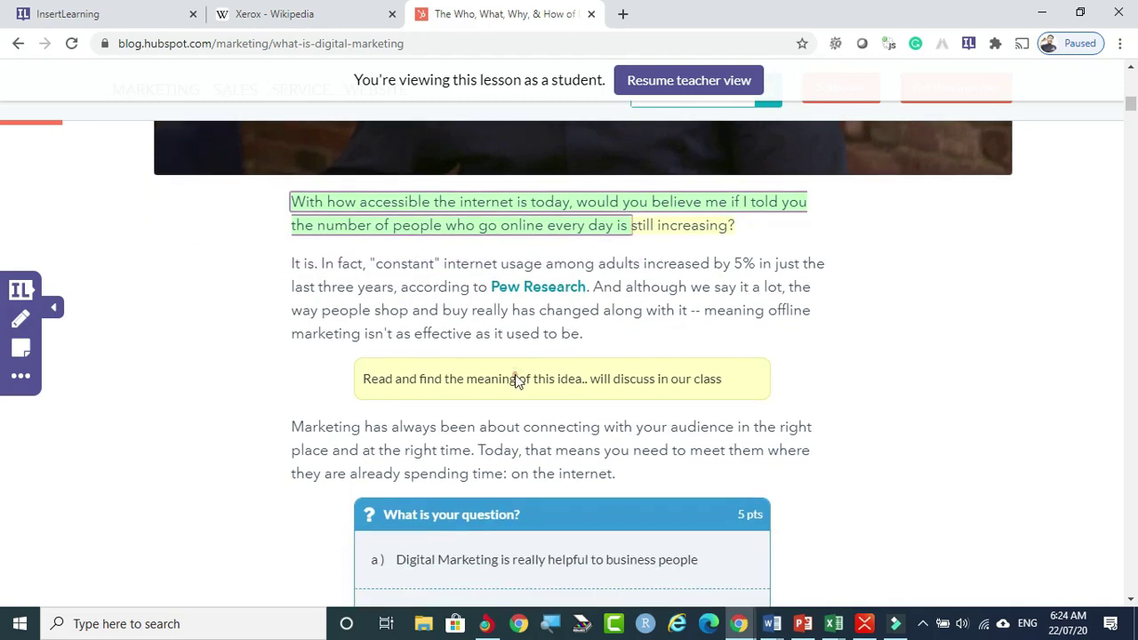
- Answer the lesson's multiple-choice question with "Digital Marketing is really helpful to business people"
scroll(930, 354, "down", 1)
scroll(930, 357, "down", 3)
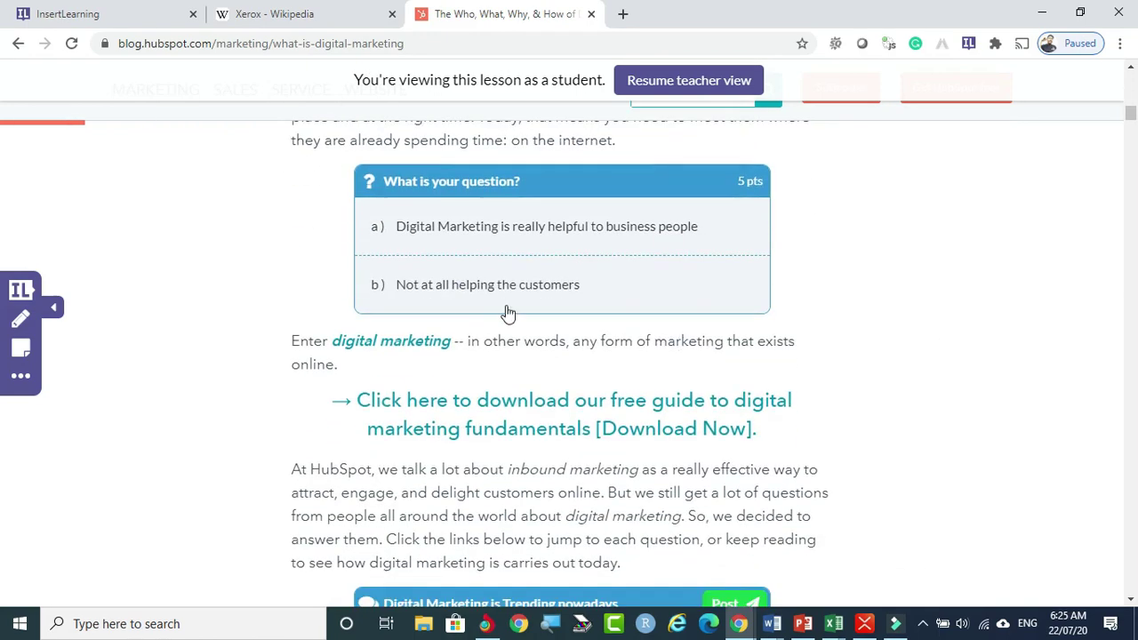
left_click(513, 181)
left_click(674, 236)
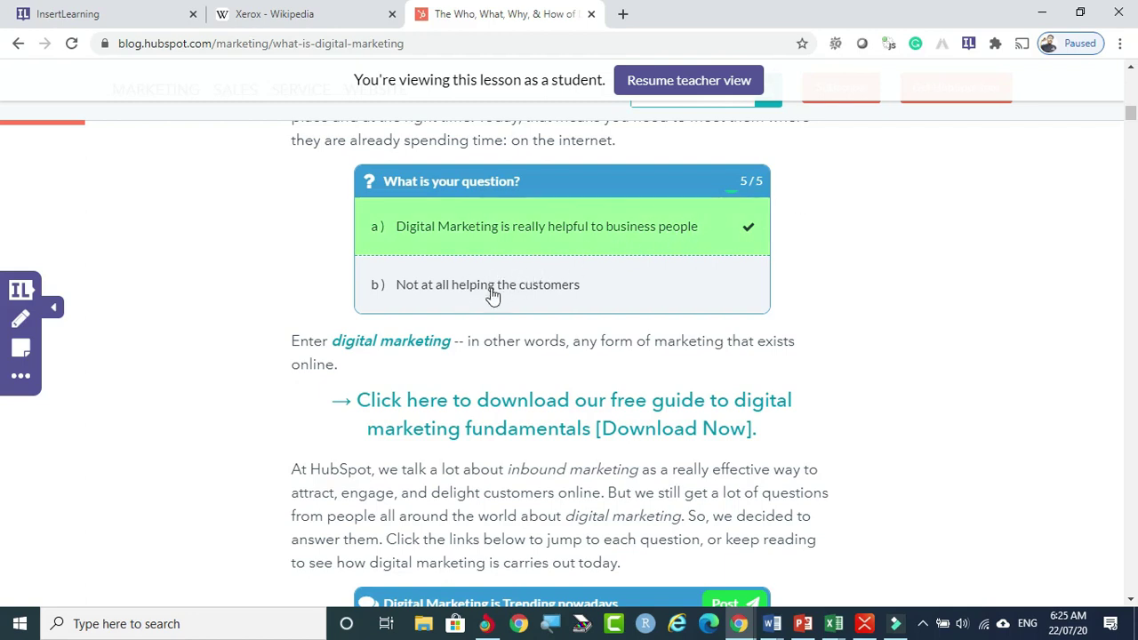
left_click(473, 293)
- Post the response "dfgdhg" as a student in the "Digital Marketing is Trending nowadays" discussion
scroll(640, 227, "down", 3)
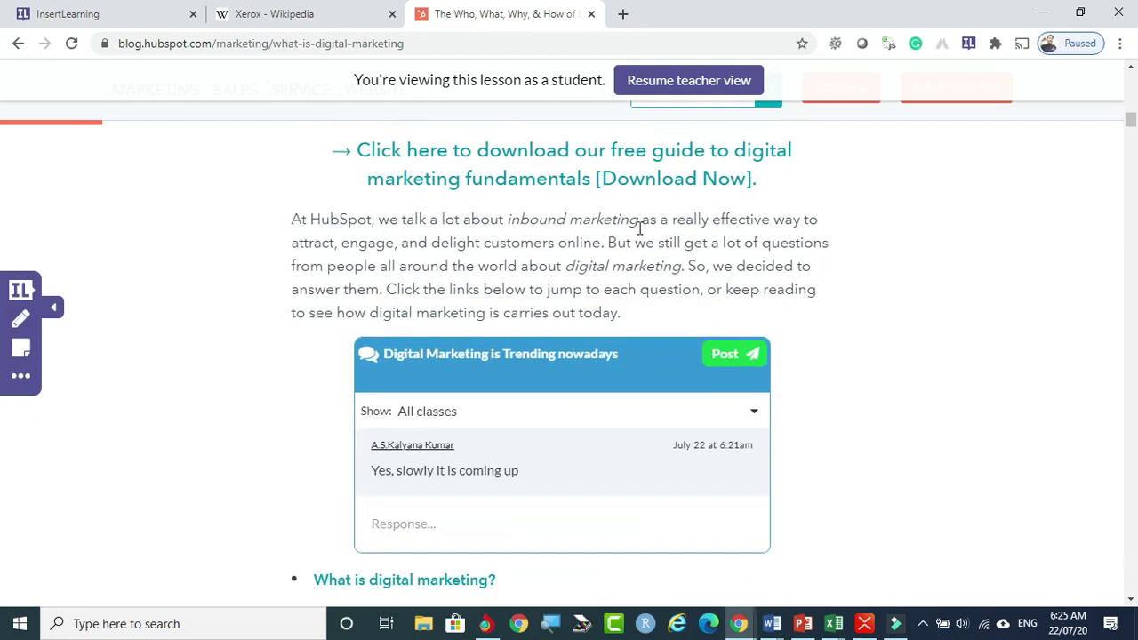
scroll(640, 229, "down", 1)
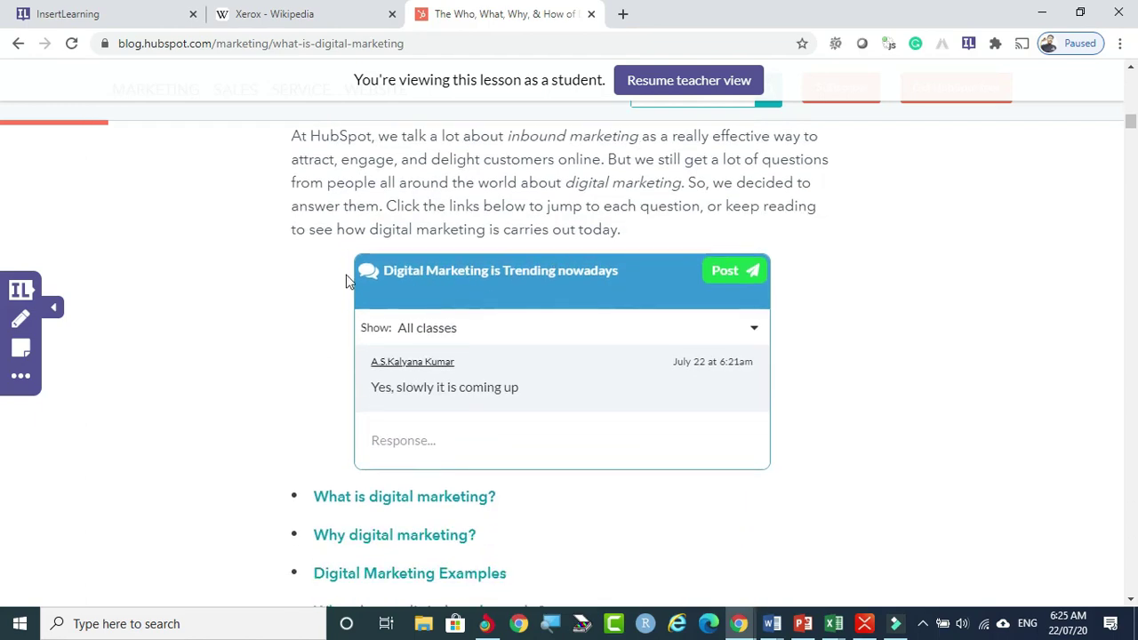
left_click(411, 443)
type("dfgdhg")
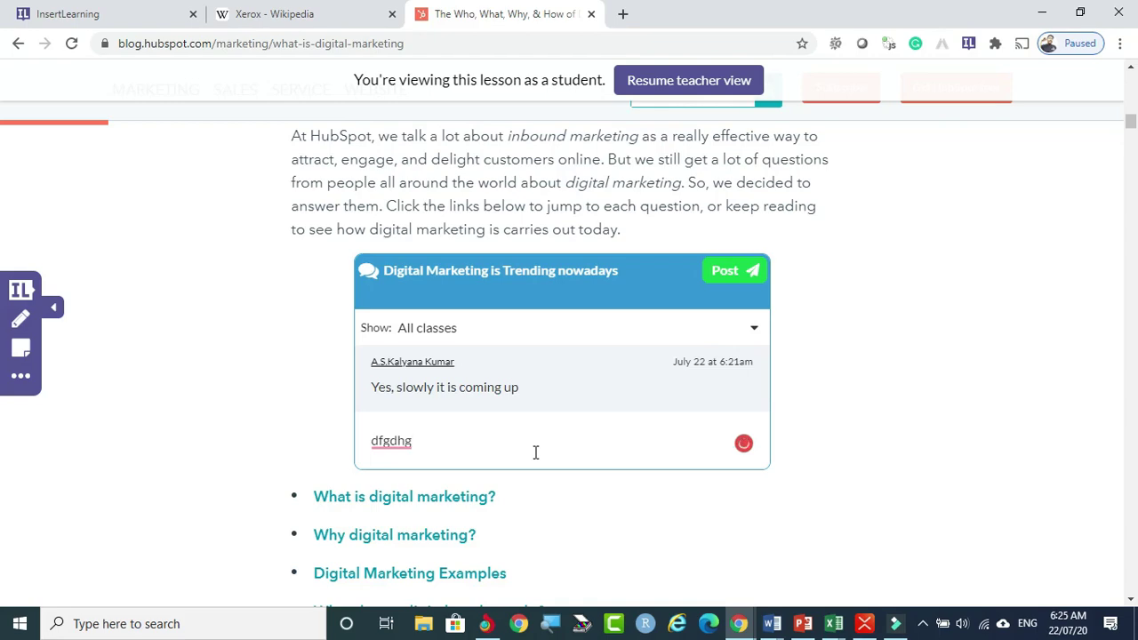
scroll(540, 440, "down", 2)
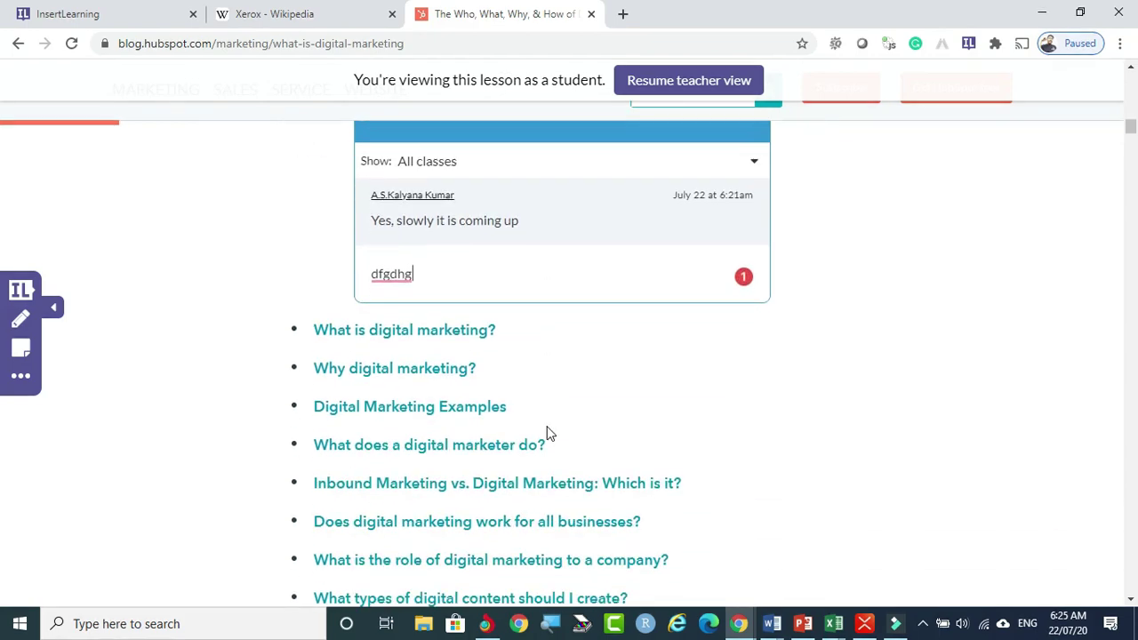
scroll(546, 430, "up", 4)
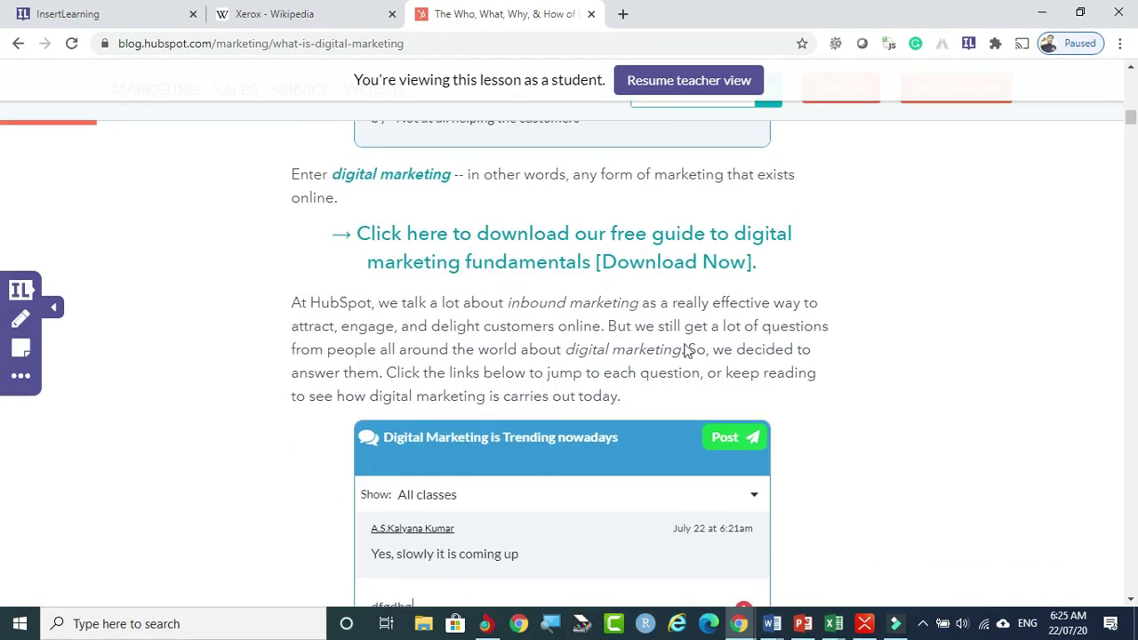
left_click(725, 437)
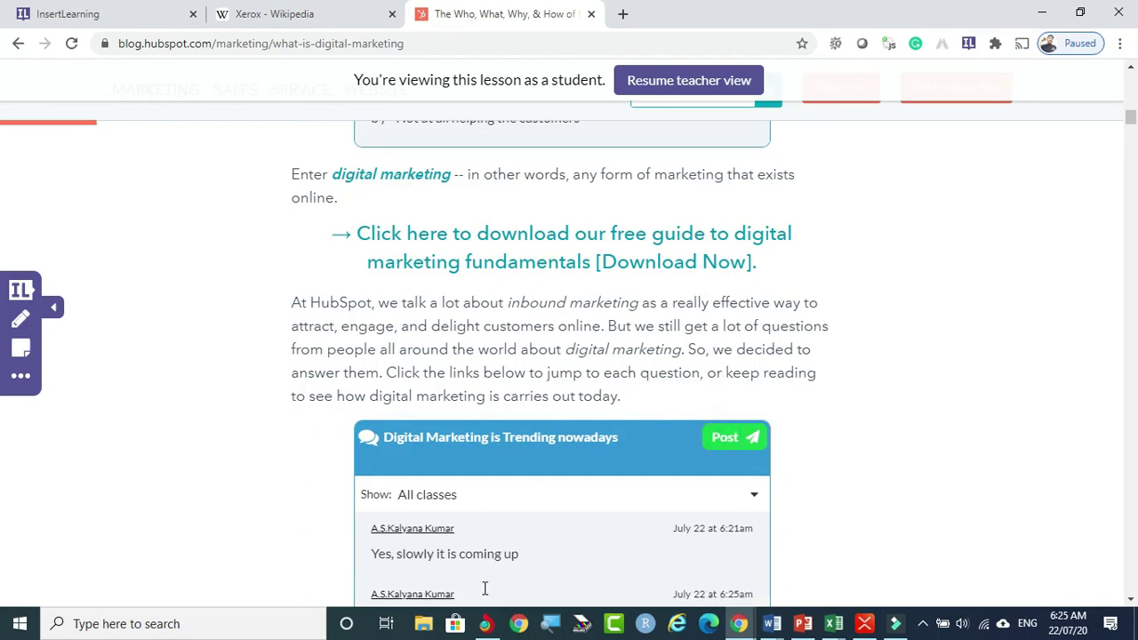
scroll(536, 522, "down", 2)
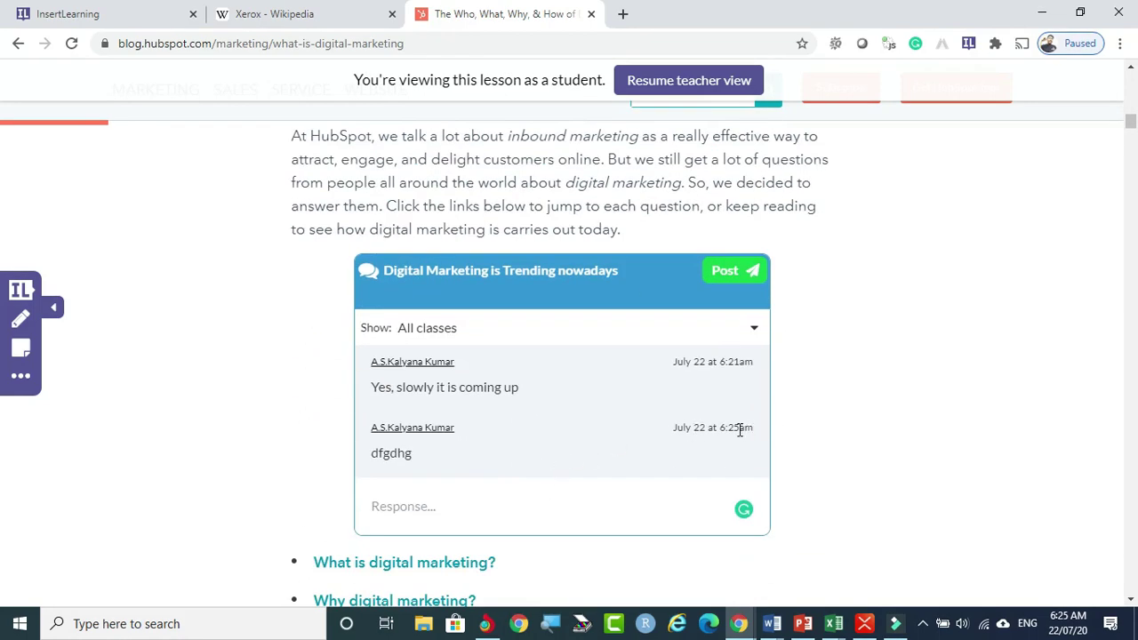
- Highlight the sentence beginning "At HubSpot, we talk a lot about inbound marketing" and comment "Yes sir, This is very interesting" with a heart-eyes emoji
scroll(675, 265, "up", 1)
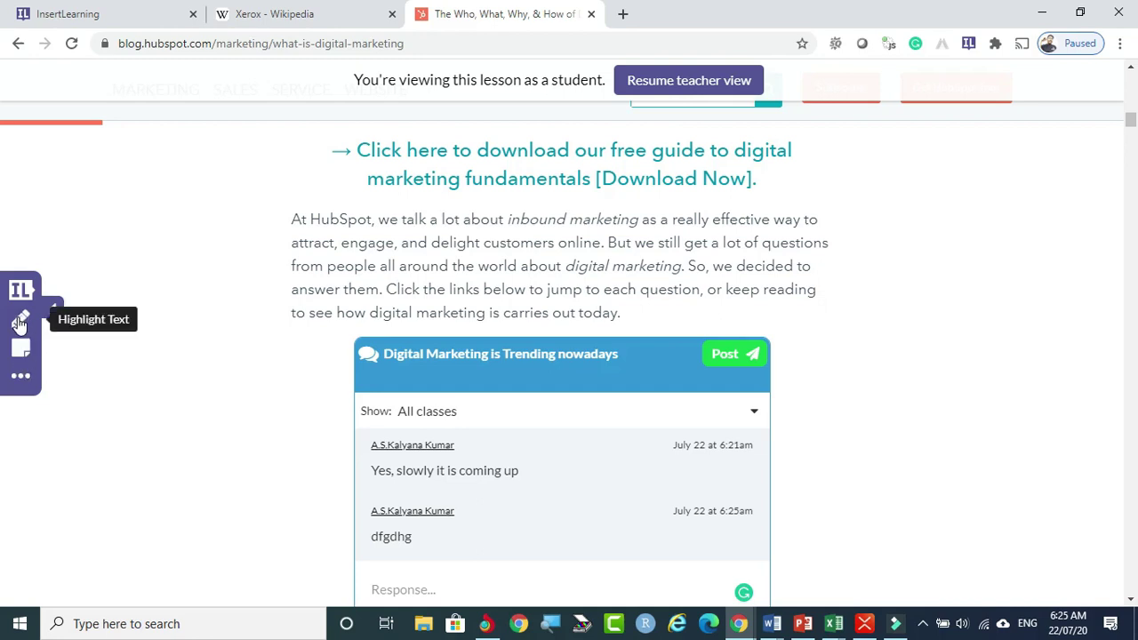
left_click_drag(290, 219, 610, 248)
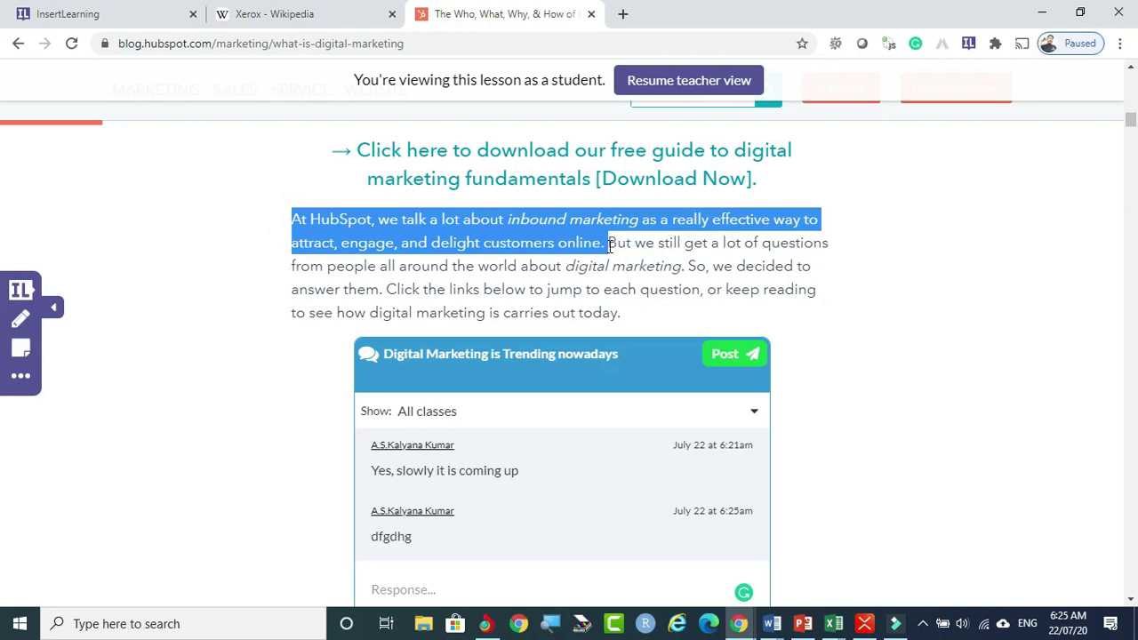
left_click(20, 317)
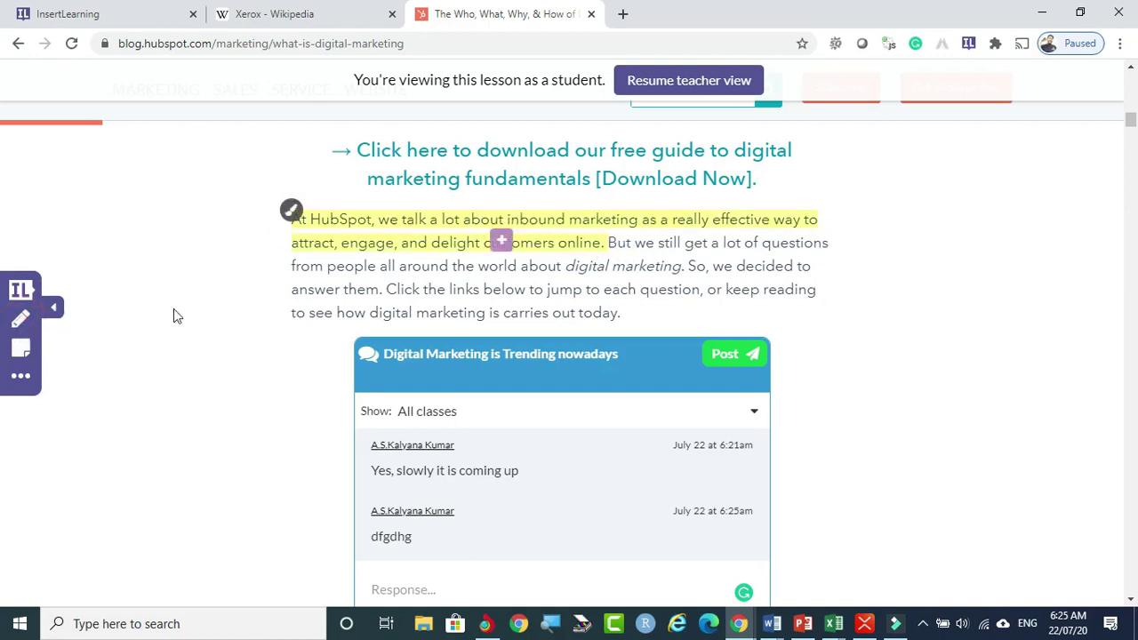
left_click(502, 241)
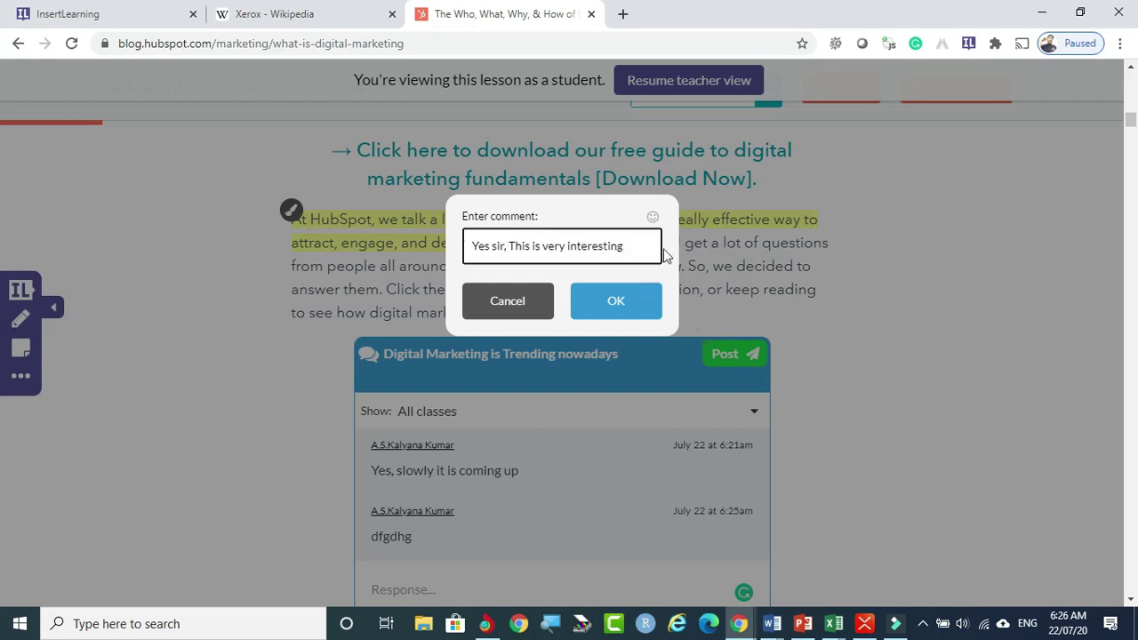
left_click(653, 216)
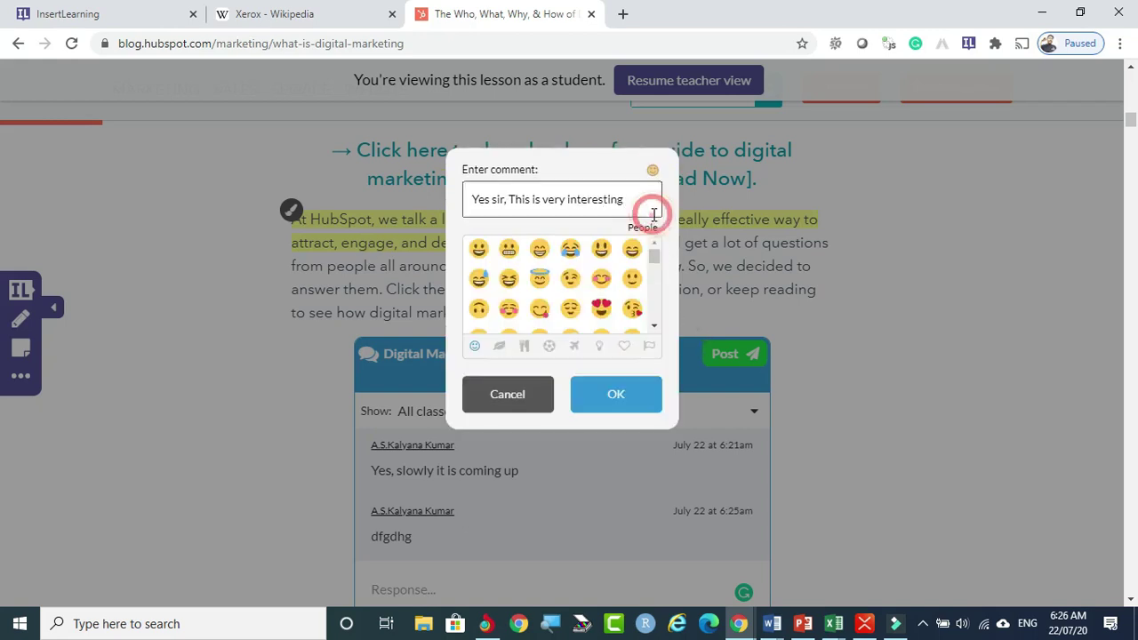
left_click(601, 308)
left_click(612, 396)
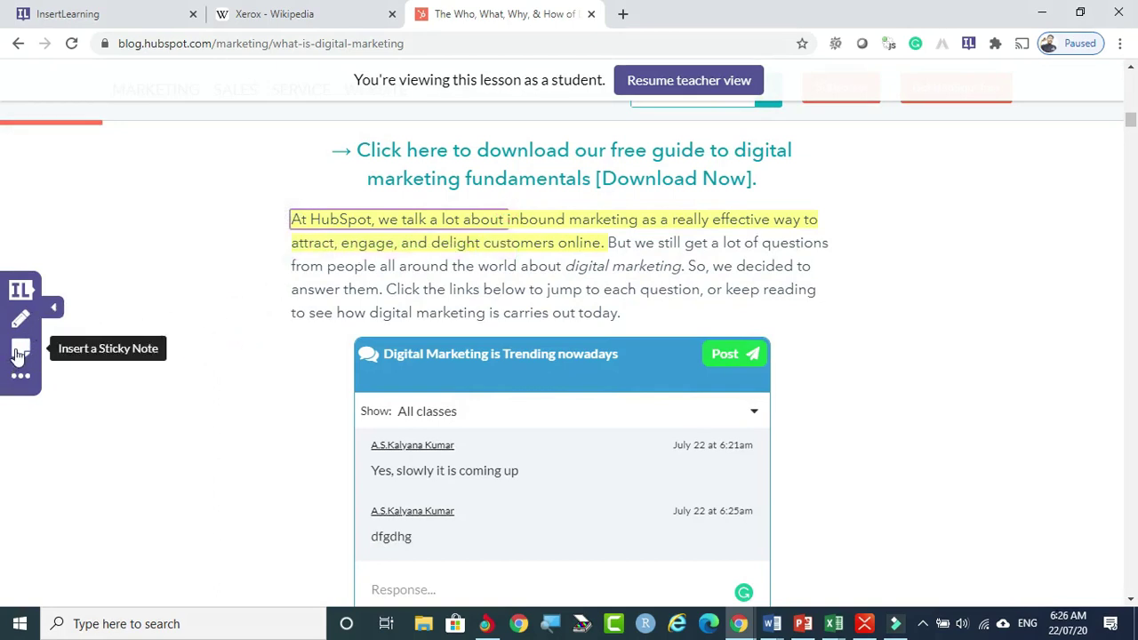
- Insert a sticky note below the "What is digital marketing?" link in the article's question list
left_click(20, 350)
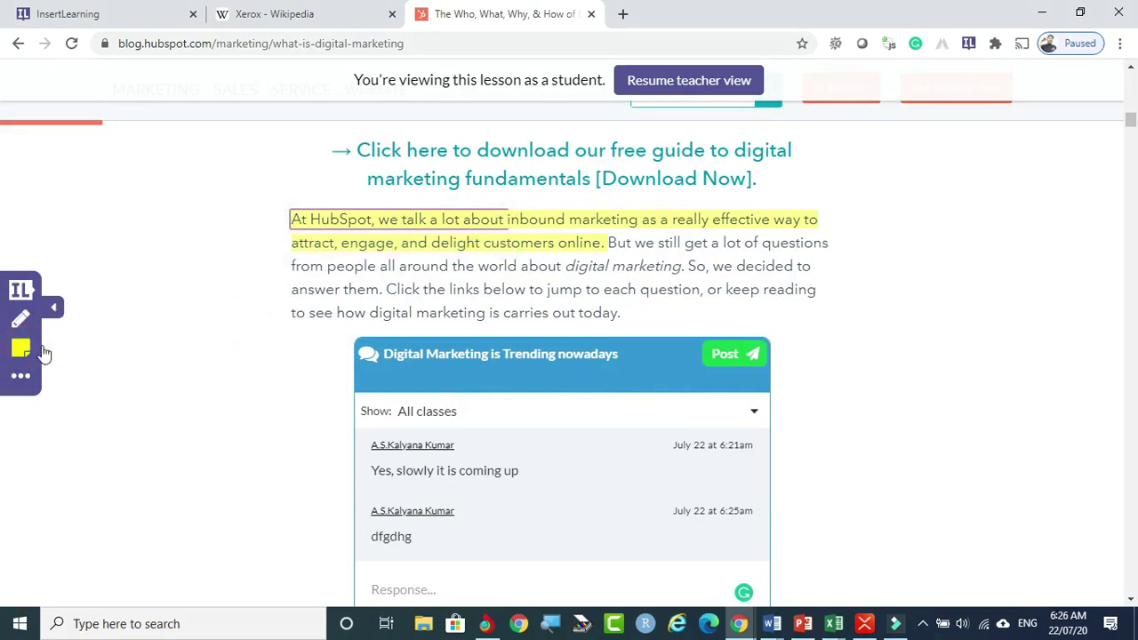
scroll(979, 372, "down", 3)
scroll(979, 372, "down", 3)
scroll(430, 261, "up", 1)
left_click(408, 230)
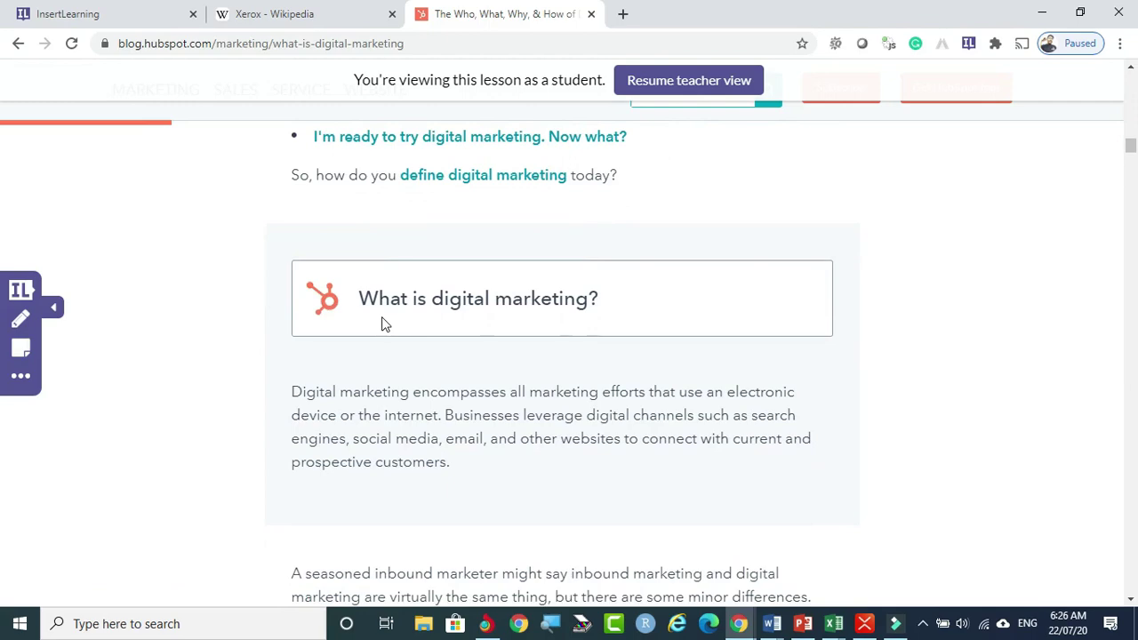
scroll(382, 325, "up", 9)
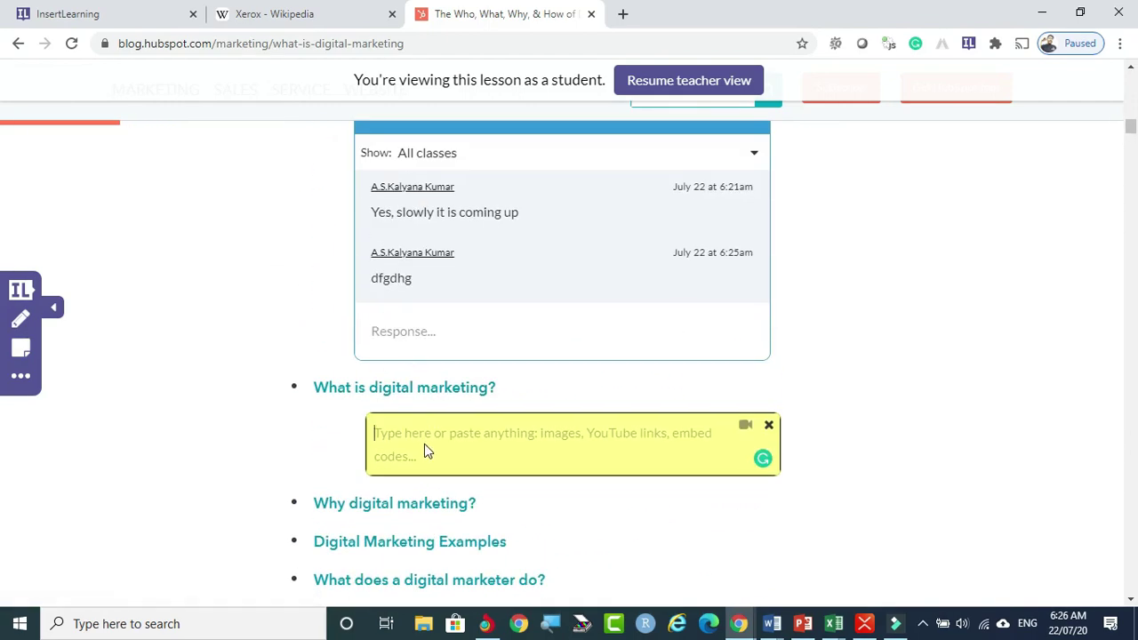
- Write "Please throw some light on this too, sir" in the new sticky note
type("Please g")
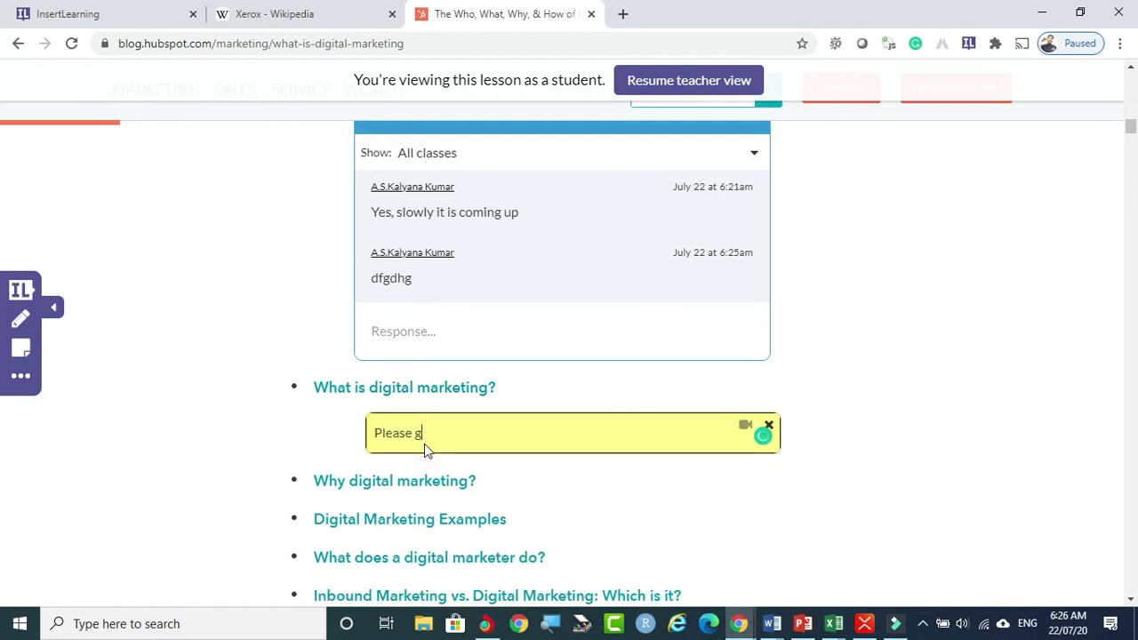
key("BackSpace")
type("throw some light on this too sir")
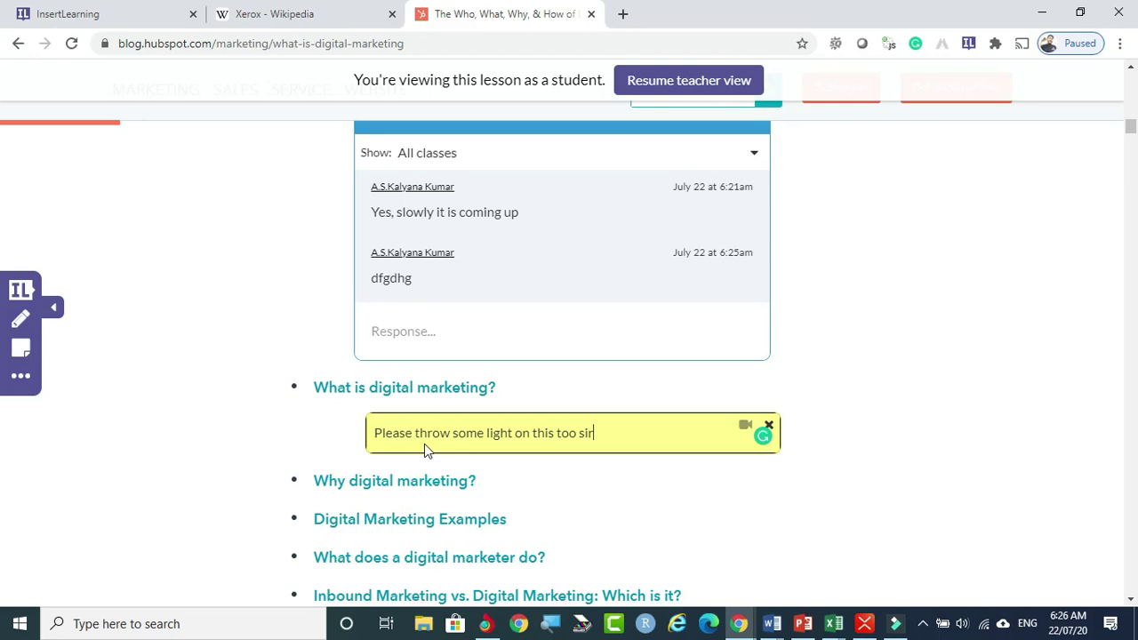
key("Left")
key("Left")
key("Left")
key("Left")
type(",")
left_click(850, 407)
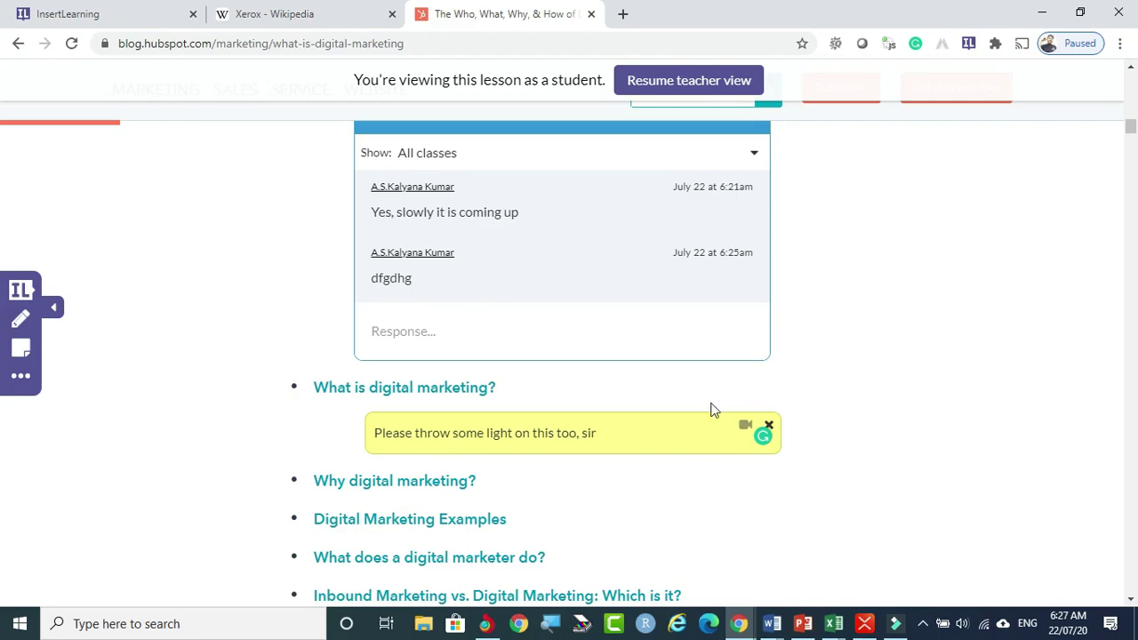
- Resume the teacher view of the lesson and return to the start of the article
scroll(714, 410, "up", 5)
scroll(712, 407, "up", 5)
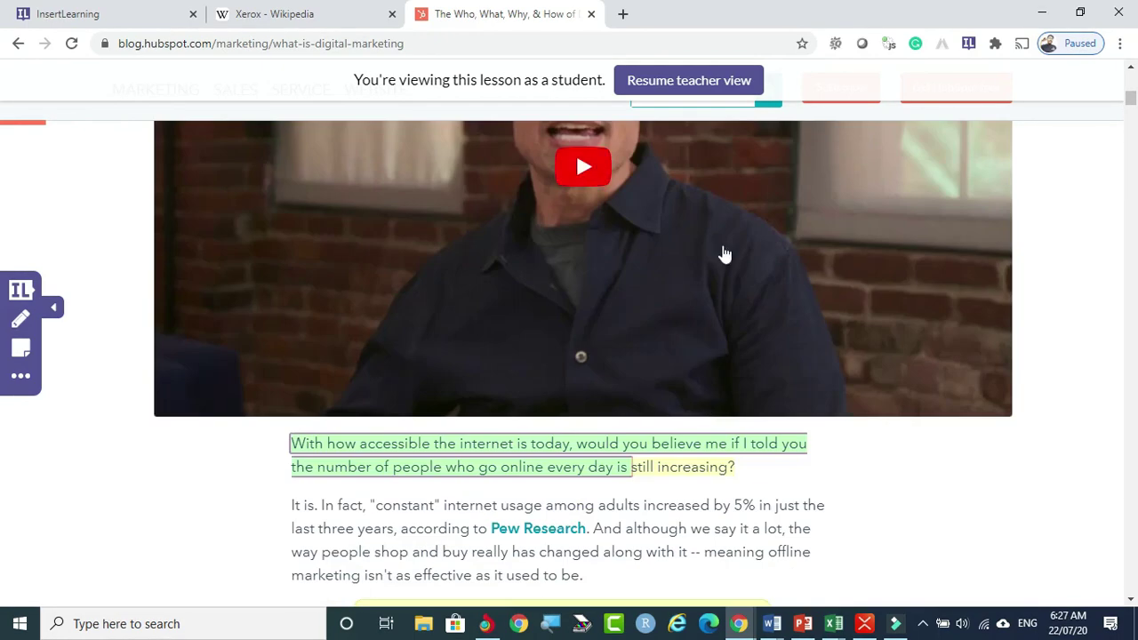
left_click(684, 81)
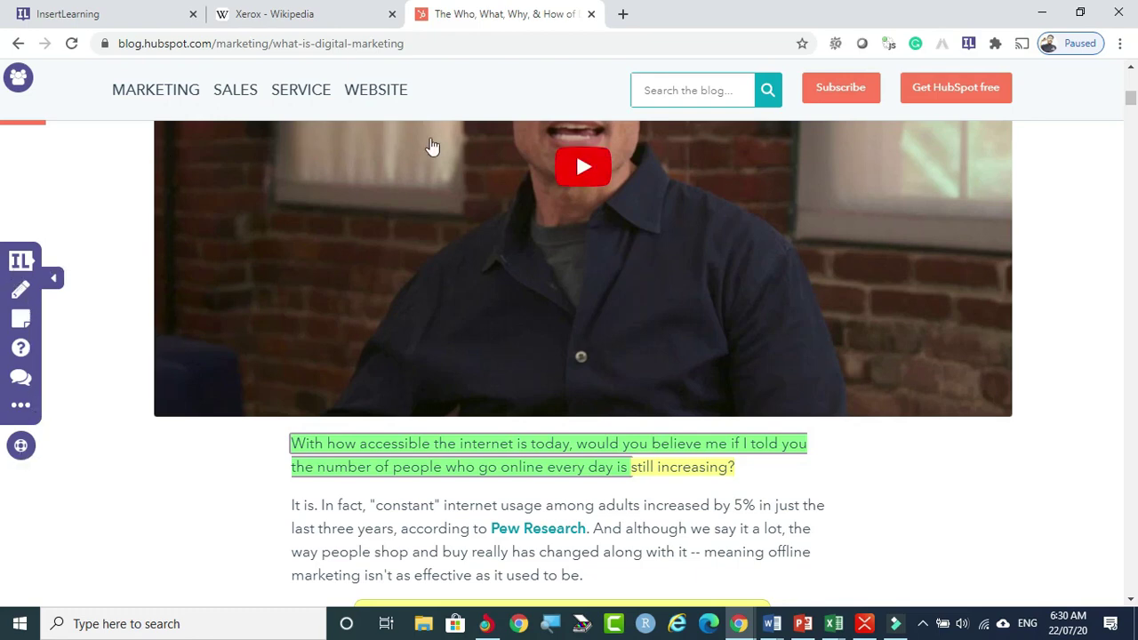
scroll(483, 333, "up", 4)
scroll(483, 333, "up", 1)
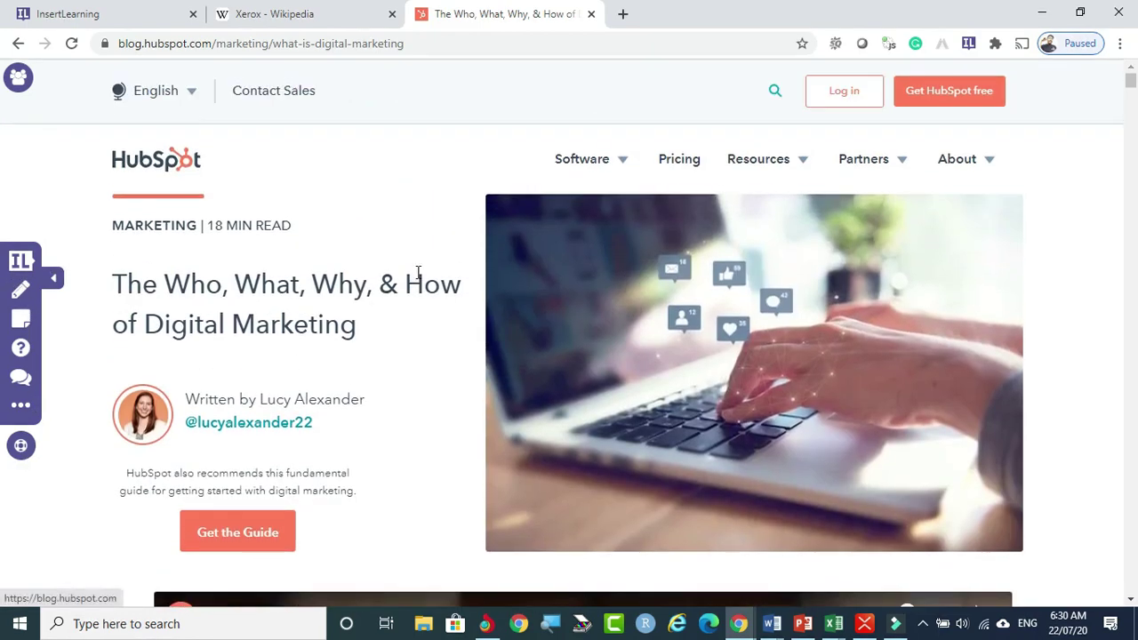
- Log in to the InsertLearning dashboard and submit the profile survey with role Teacher, subject Other and grade 13+
left_click(80, 15)
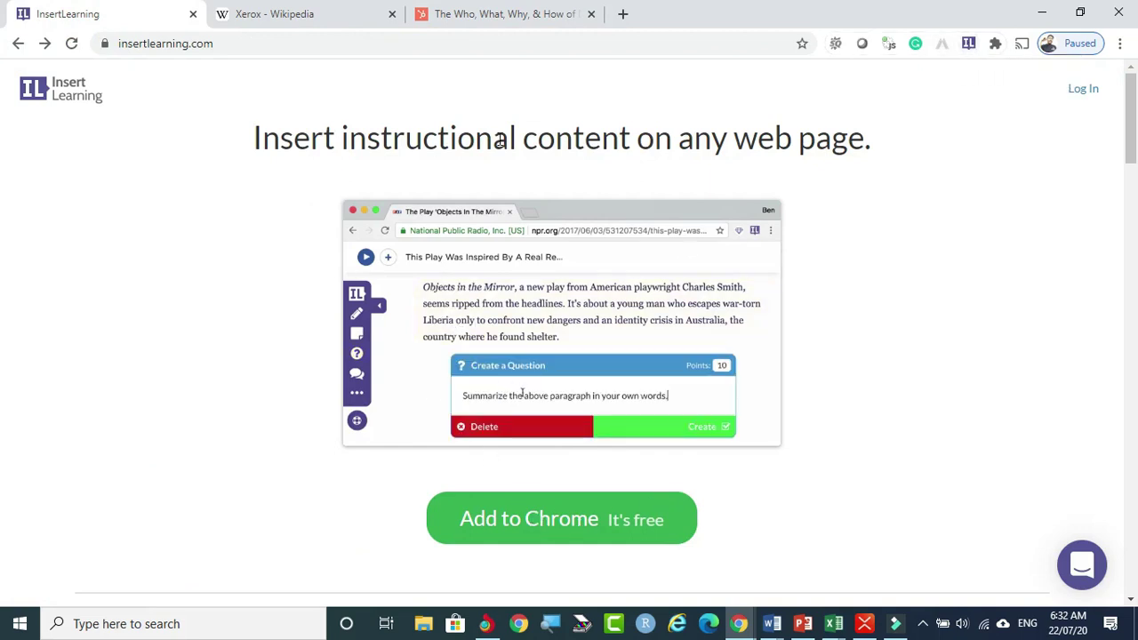
left_click(1076, 91)
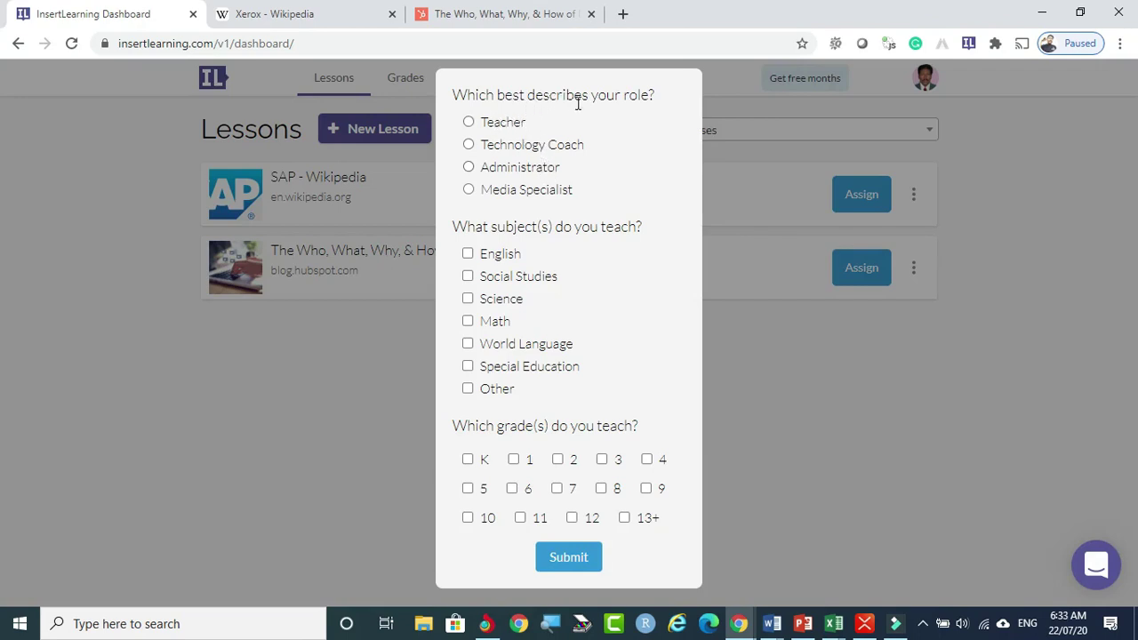
left_click(470, 124)
left_click(469, 390)
left_click(623, 520)
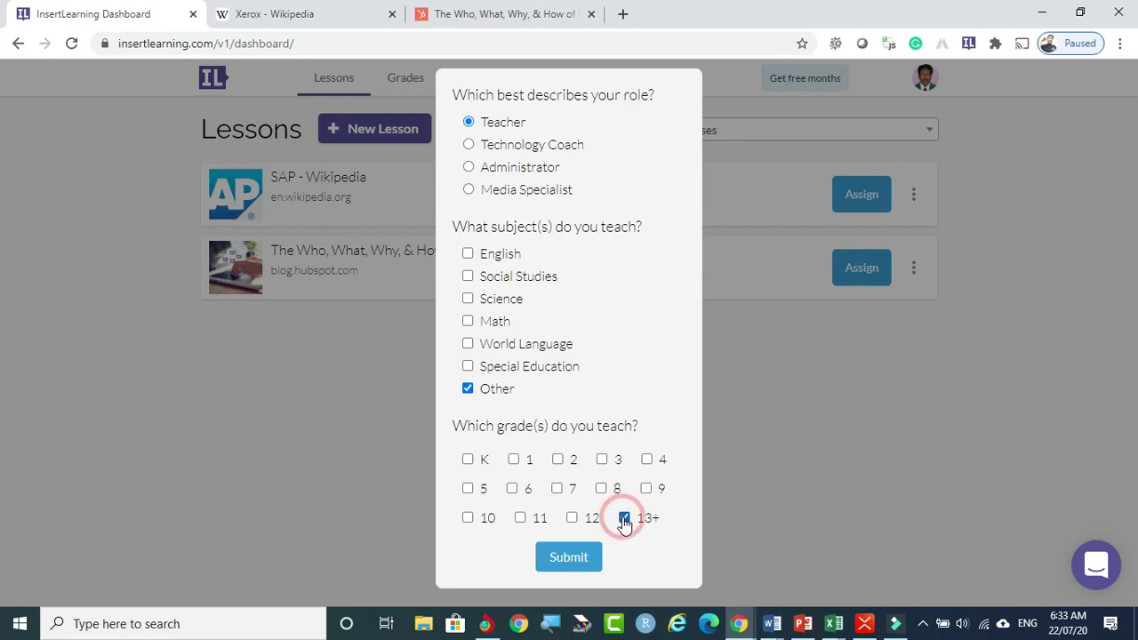
left_click(566, 560)
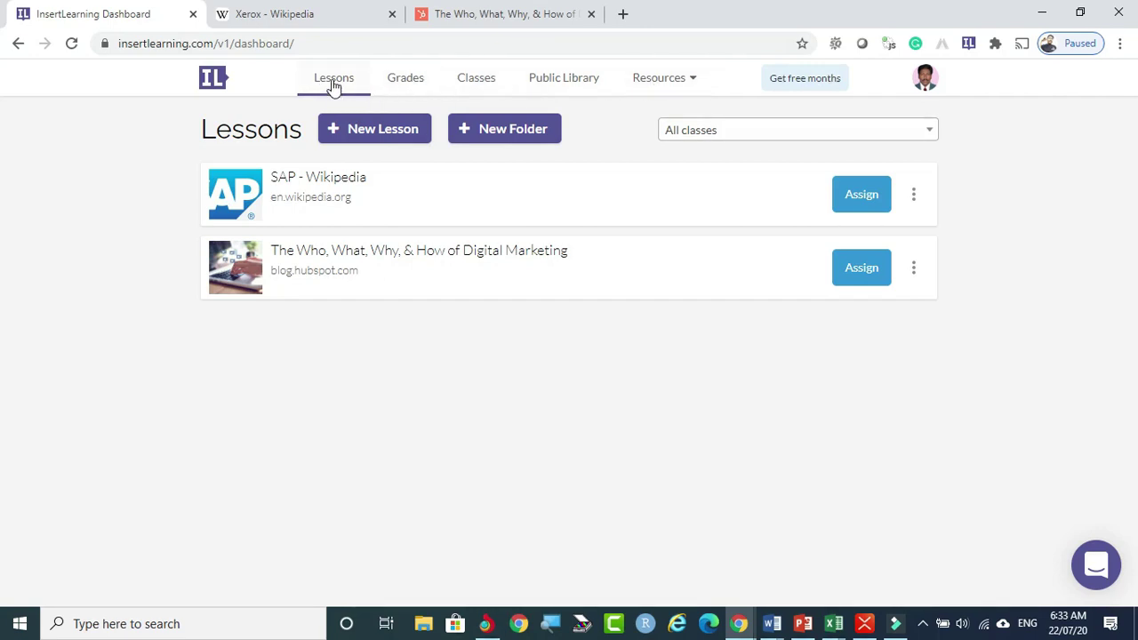
- Look through the Grades, Classes and Public Library pages and return to the lesson list
left_click(411, 85)
left_click(474, 82)
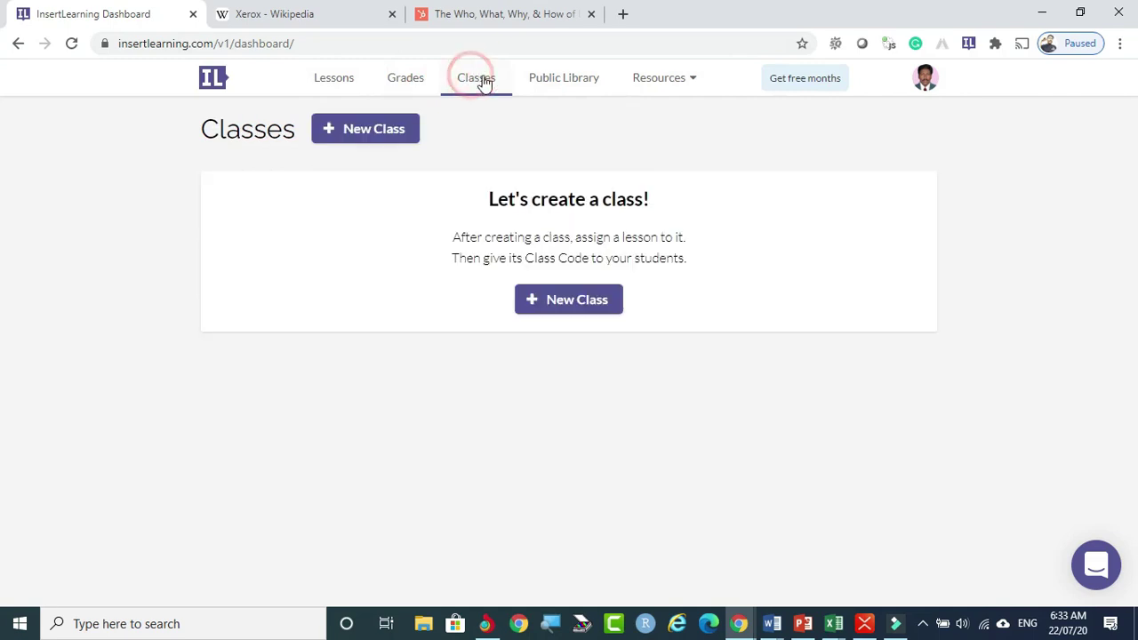
left_click(563, 82)
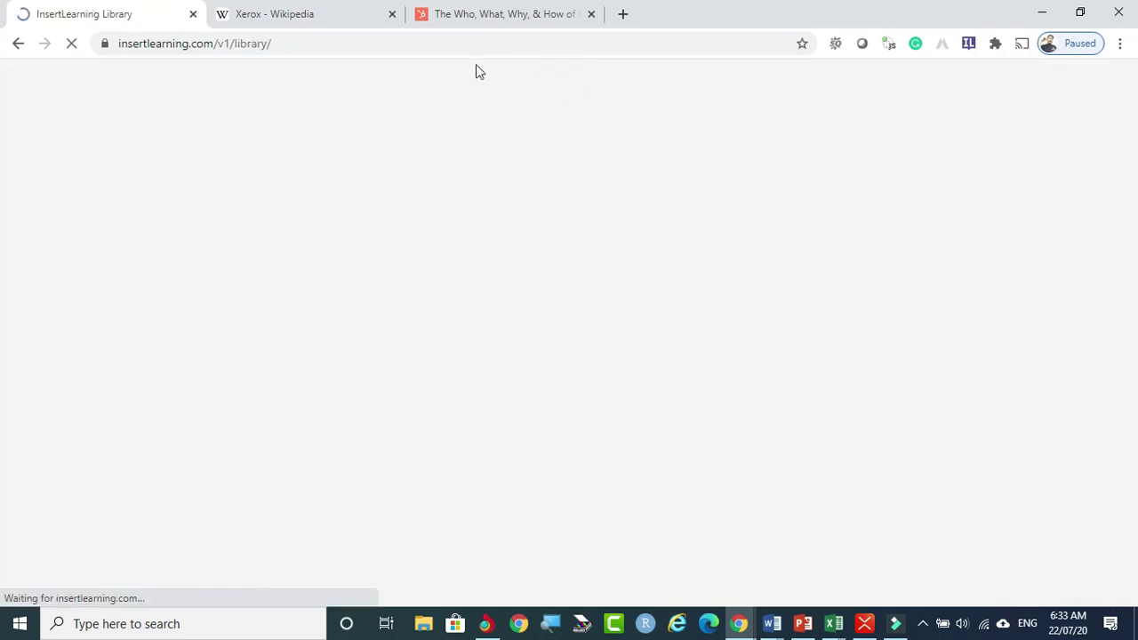
left_click(18, 44)
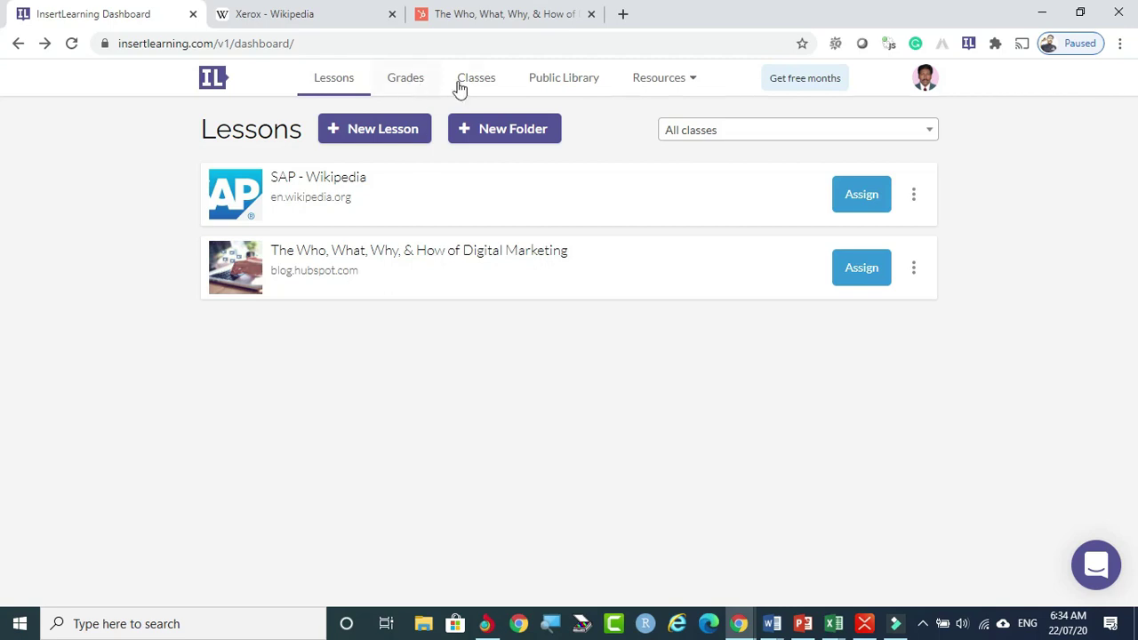
- Start a new lesson folder named with the teacher's first name followed by "New", and assign it the subject areas Science and Other
left_click(490, 132)
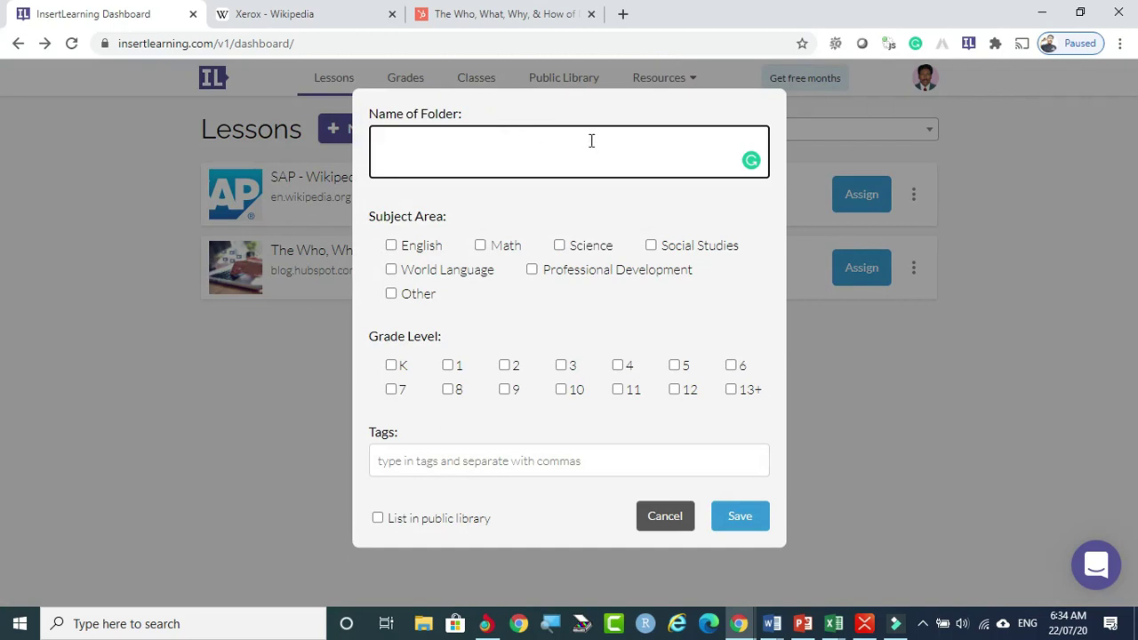
type("KalyanNew")
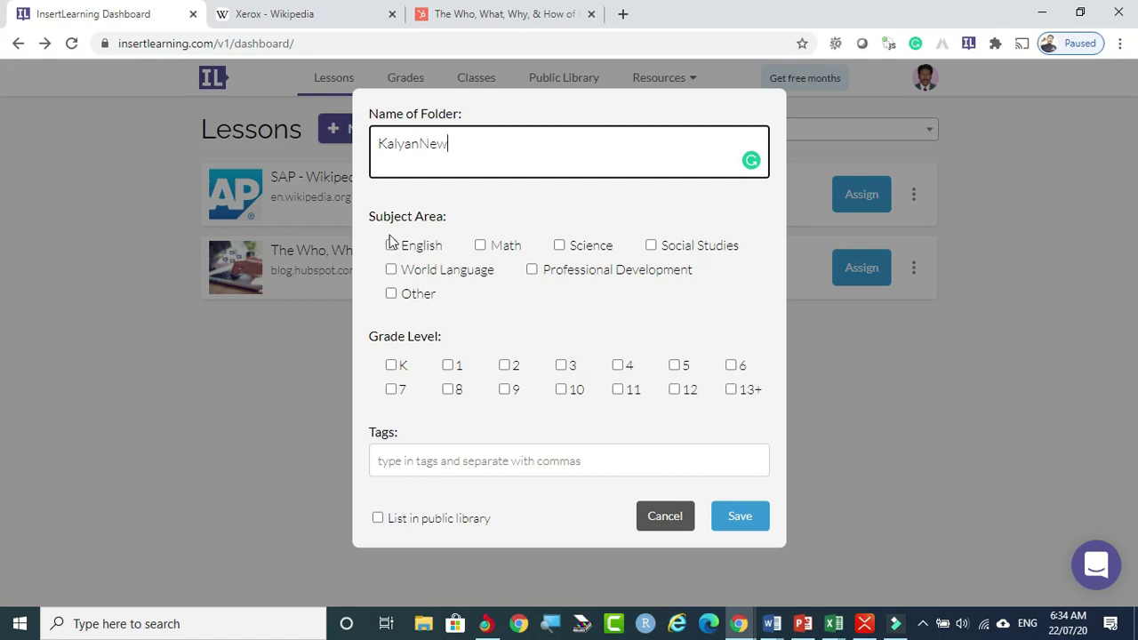
left_click(393, 295)
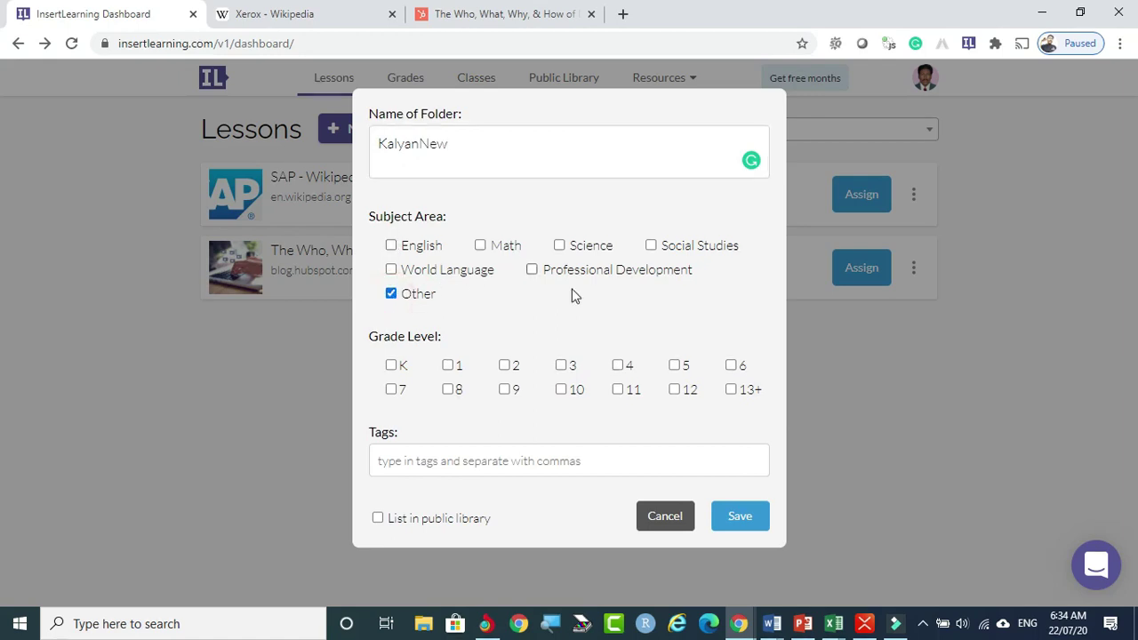
left_click(478, 249)
left_click(559, 248)
left_click(477, 249)
- Set the new folder's grade level to 13+ only, leave its tags empty and save it
left_click(506, 366)
left_click(618, 389)
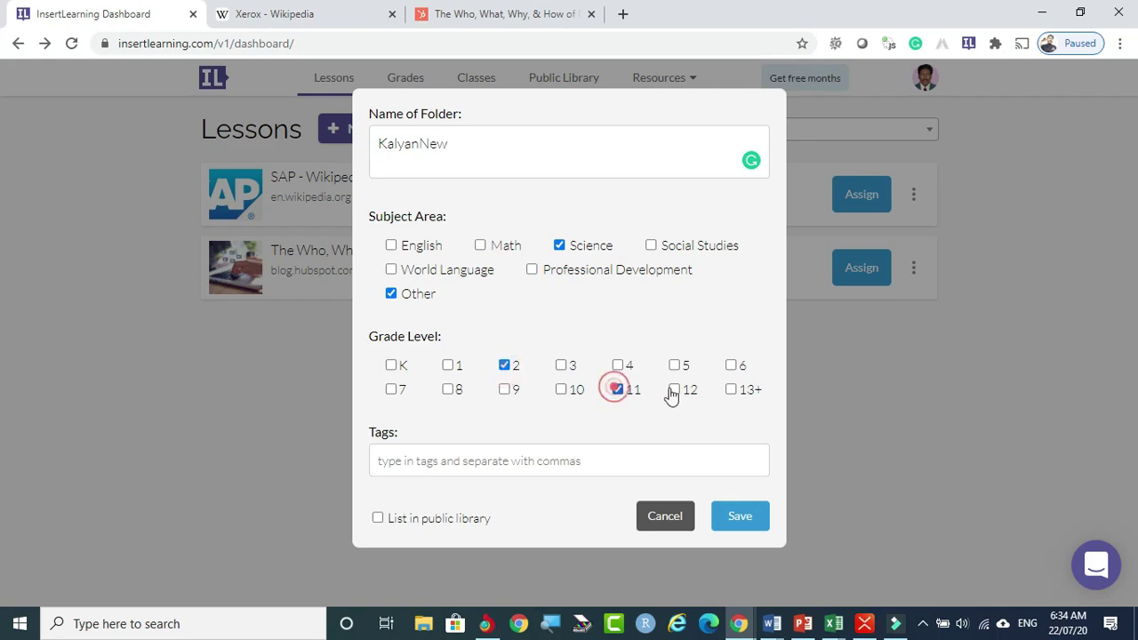
left_click(731, 389)
left_click(620, 390)
left_click(504, 366)
left_click(444, 459)
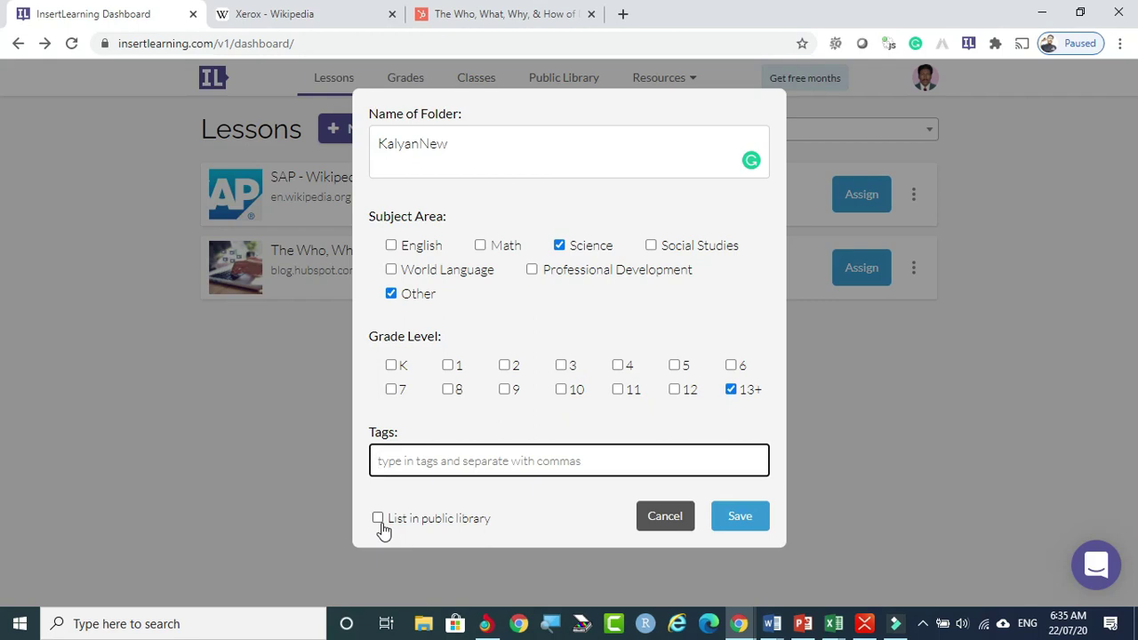
left_click(740, 517)
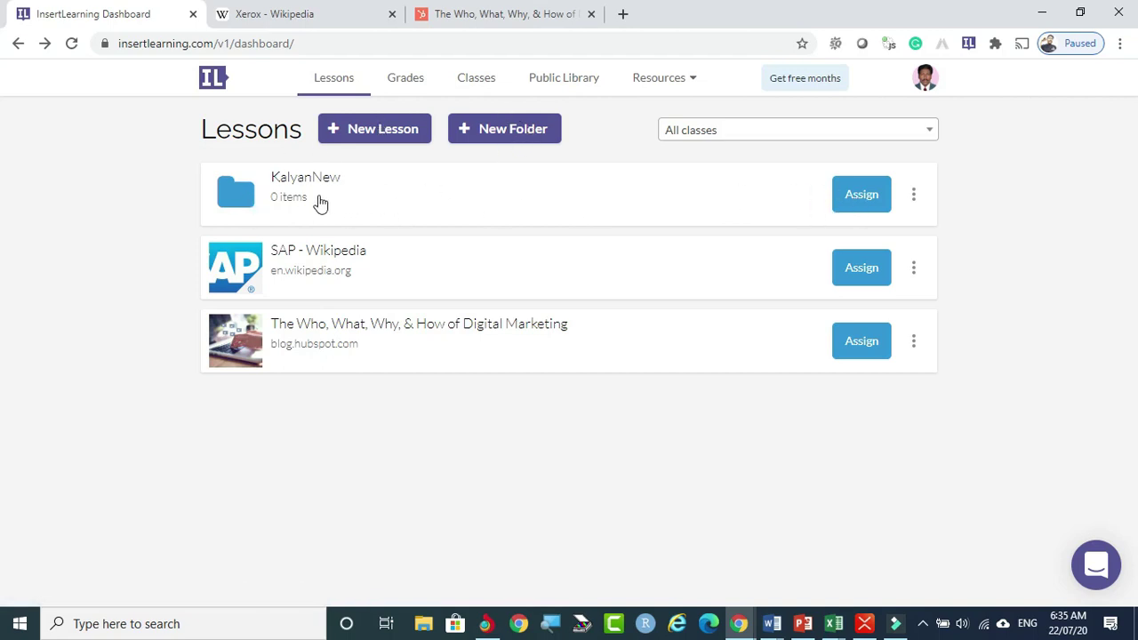
- View the contents of the new folder, return to the lesson list and open the Classes page
left_click(241, 203)
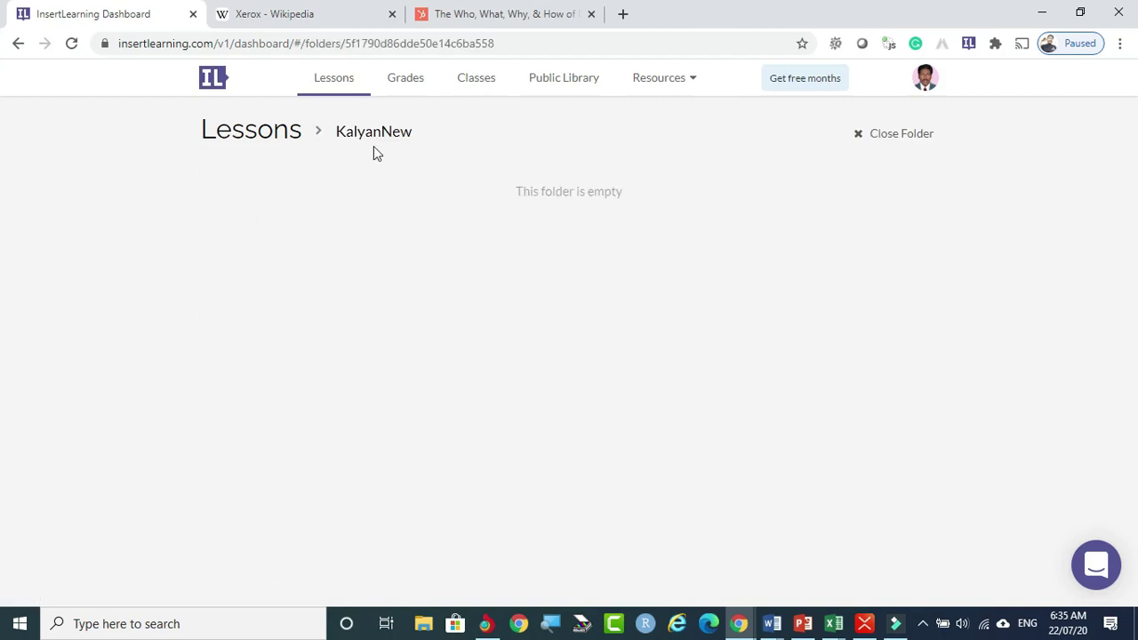
left_click(257, 135)
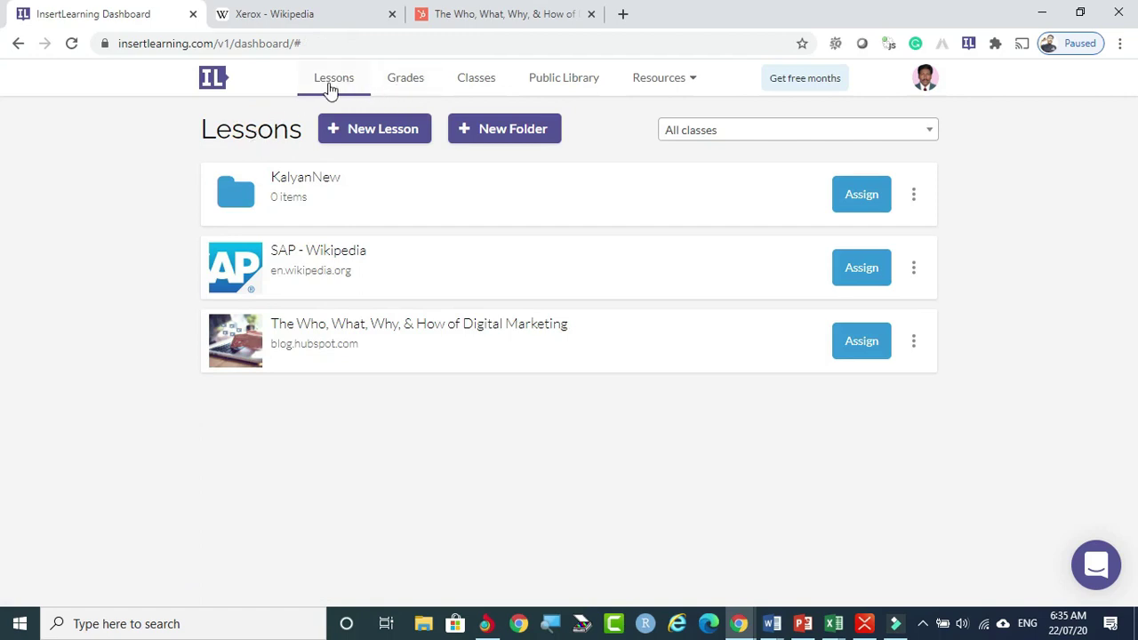
left_click(483, 82)
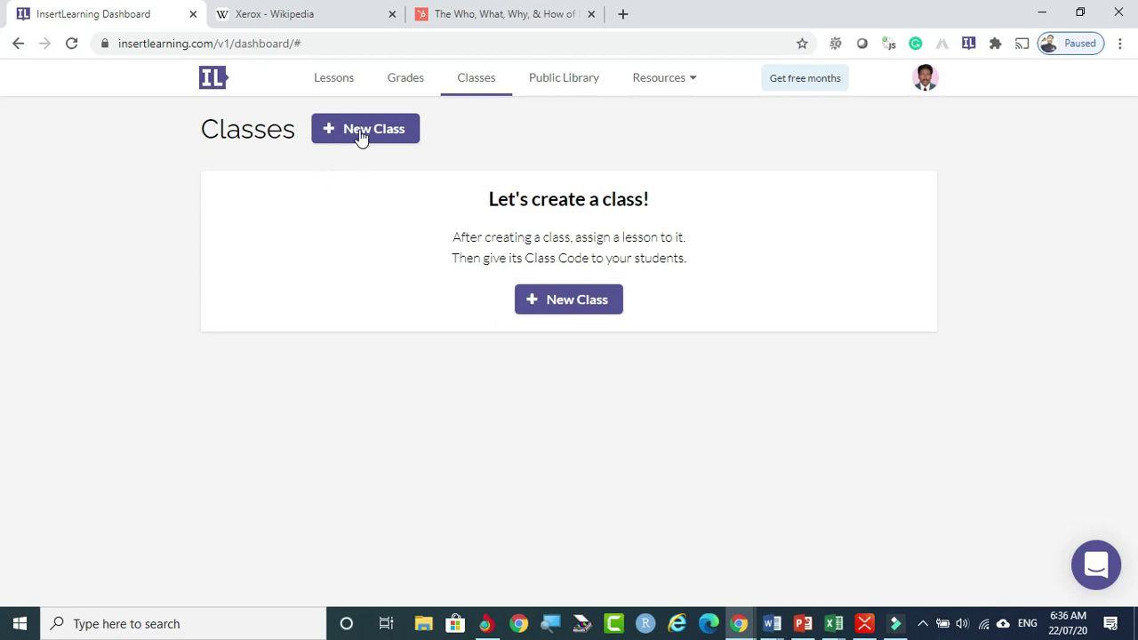
- Try to import a class from Google Classroom
left_click(579, 303)
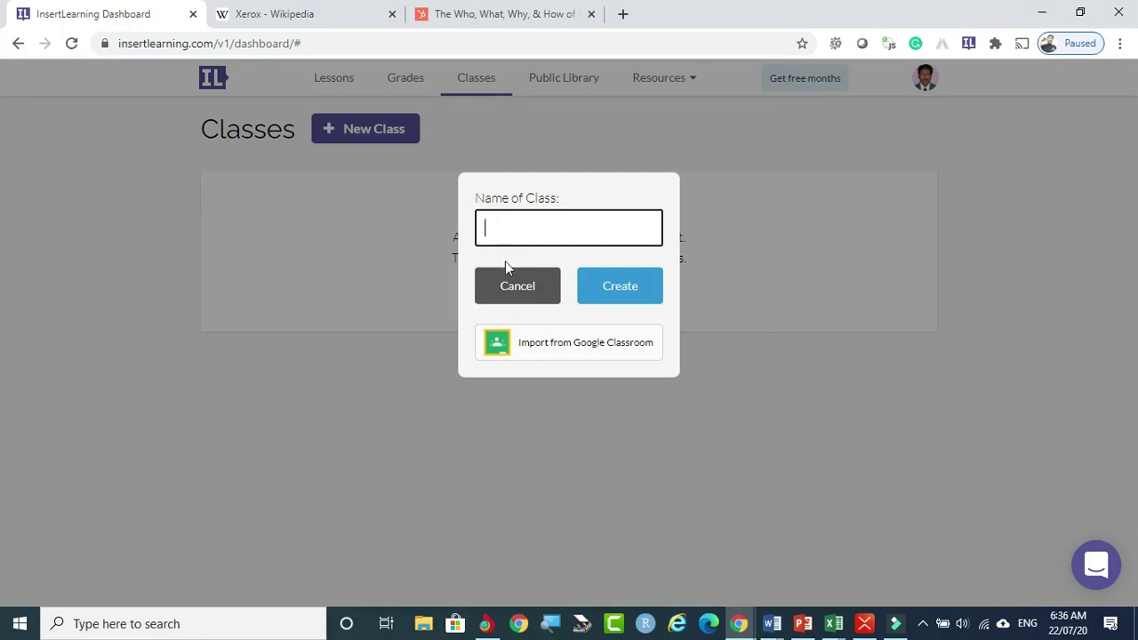
left_click(574, 351)
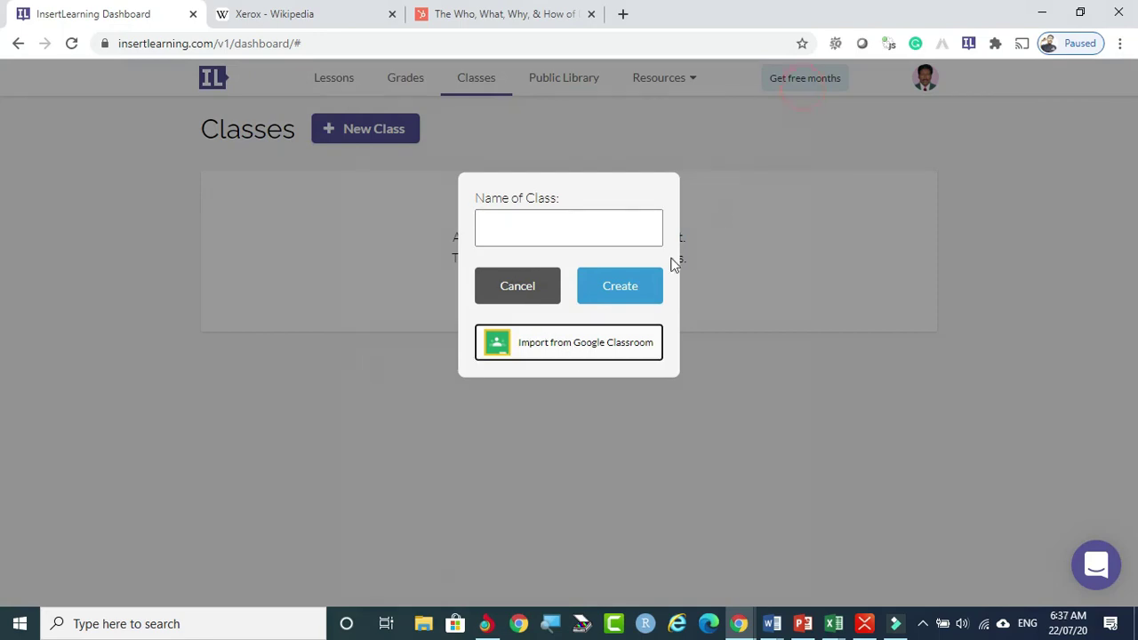
left_click(525, 229)
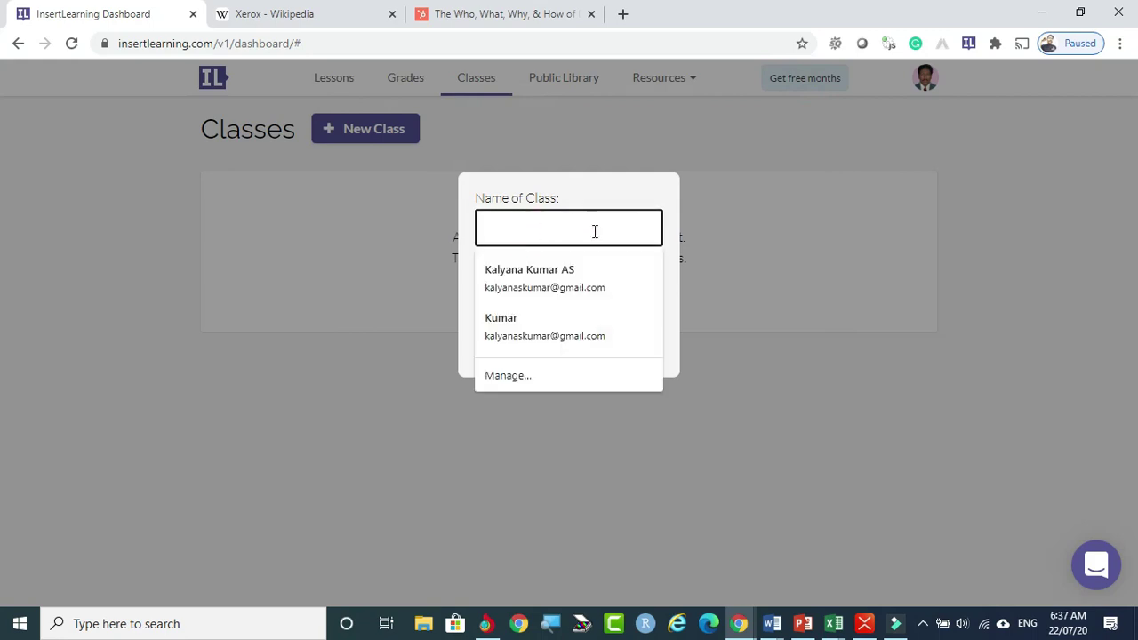
left_click(810, 249)
- Create a new class named with the teacher's first name followed by "New"
left_click(569, 302)
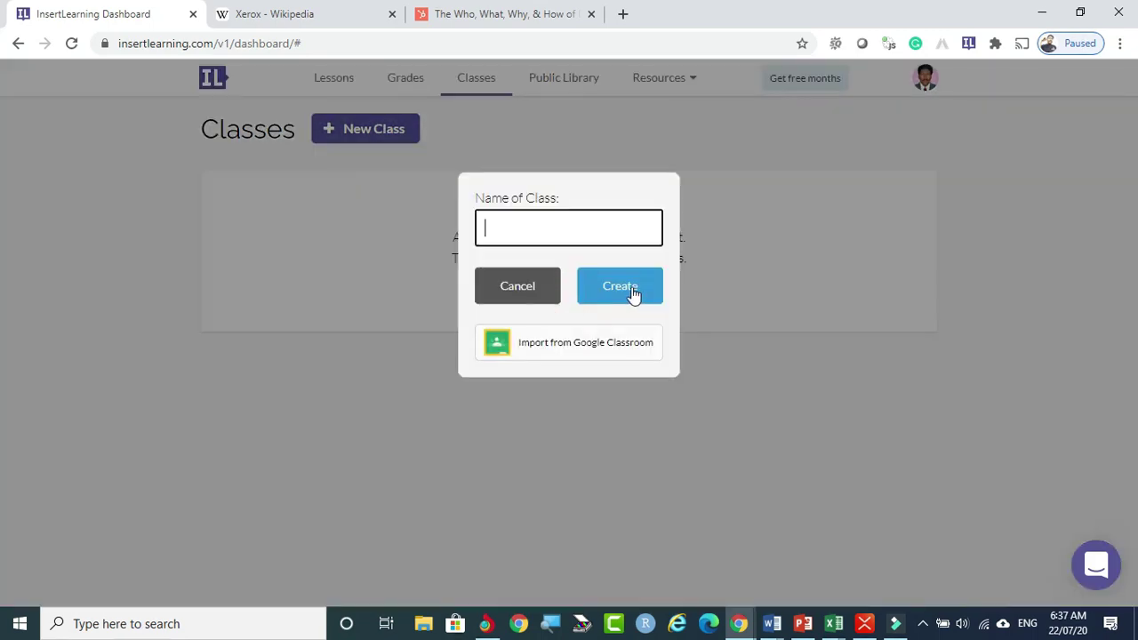
type("NEW Kalyan")
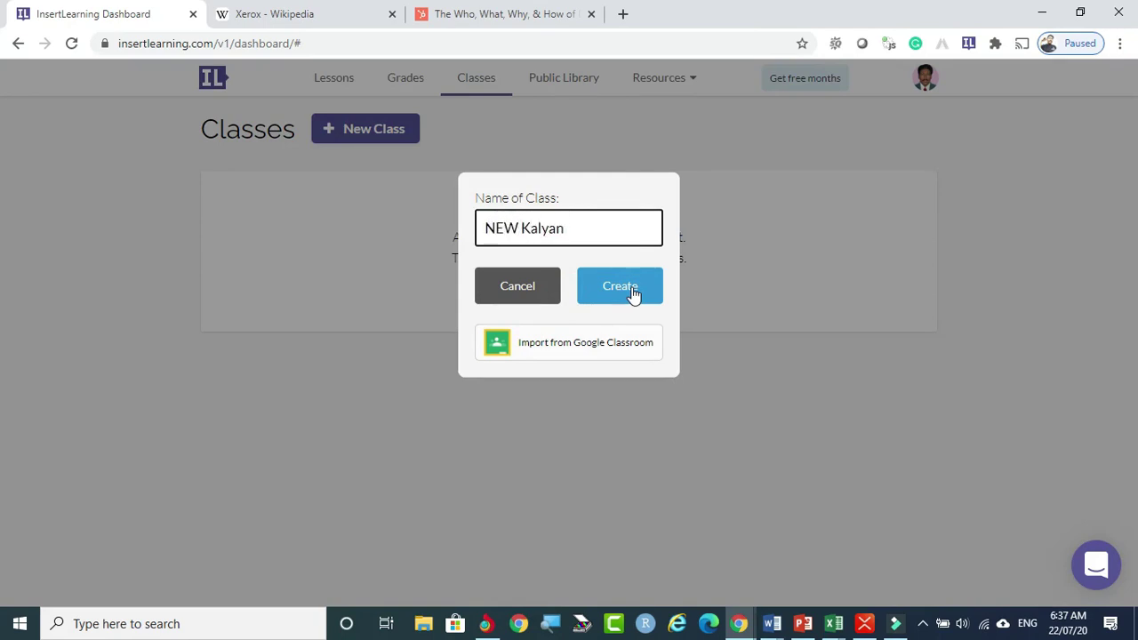
key("BackSpace")
key("BackSpace")
key("BackSpace")
key("BackSpace")
key("BackSpace")
type("KalyanNew")
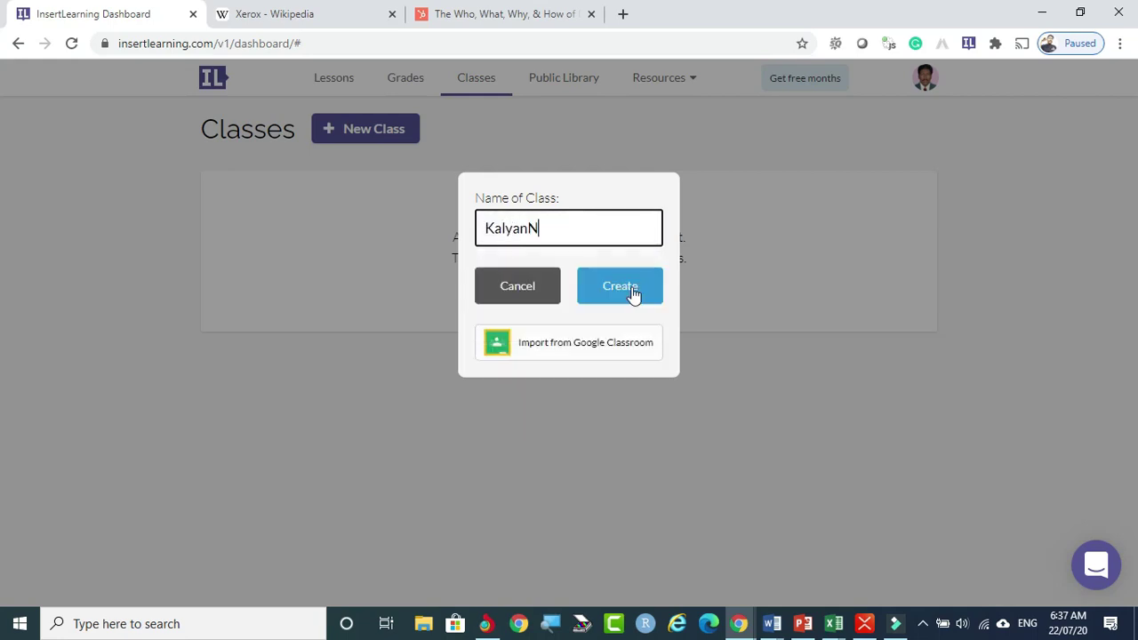
left_click(632, 295)
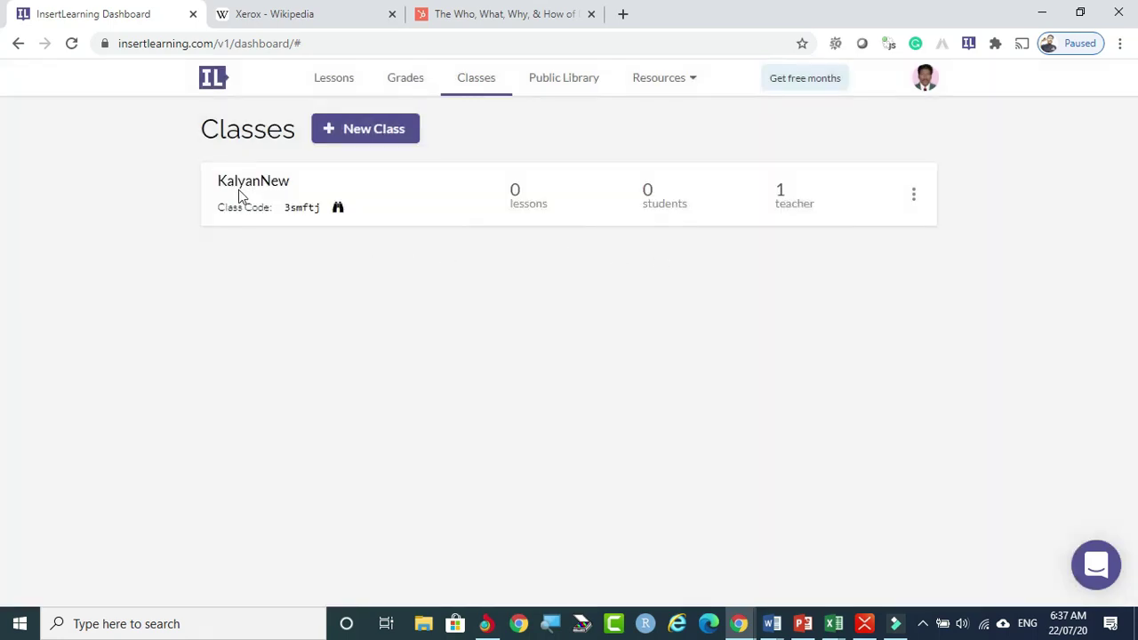
- Highlight the new class's code and examine the options available for the class
left_click(280, 211)
left_click(317, 208)
left_click(320, 208)
double_click(319, 207)
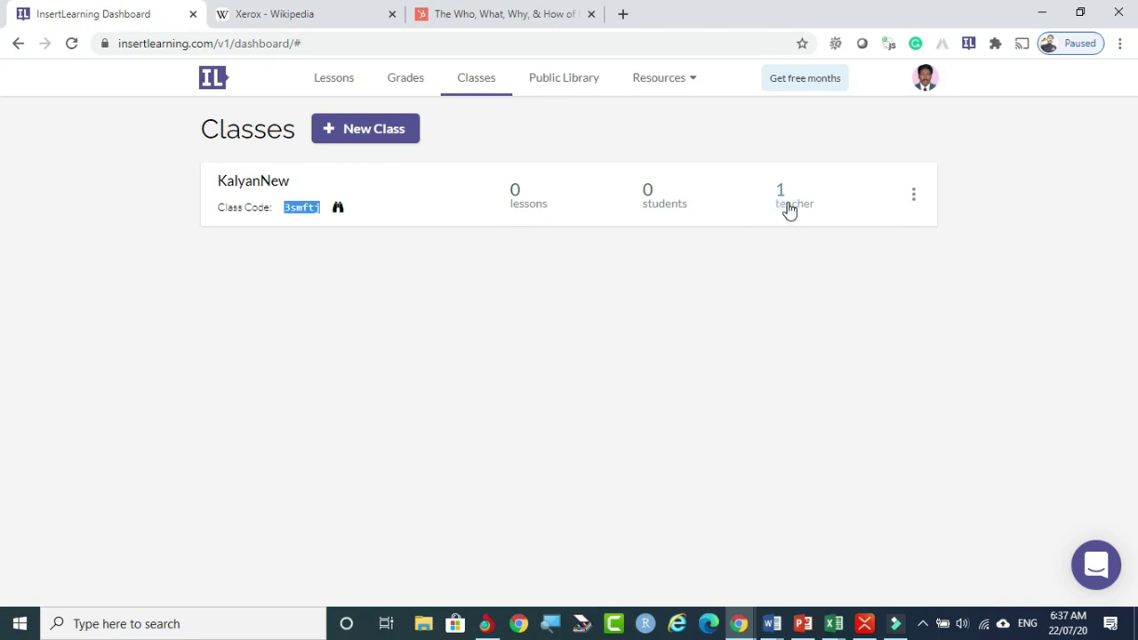
left_click(914, 195)
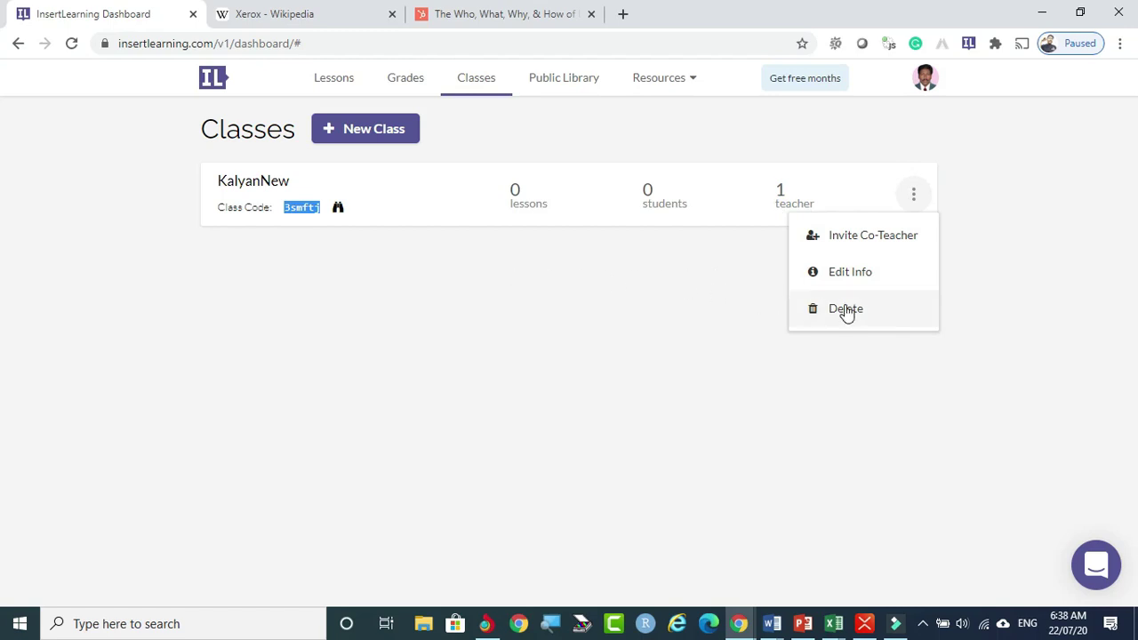
left_click(695, 309)
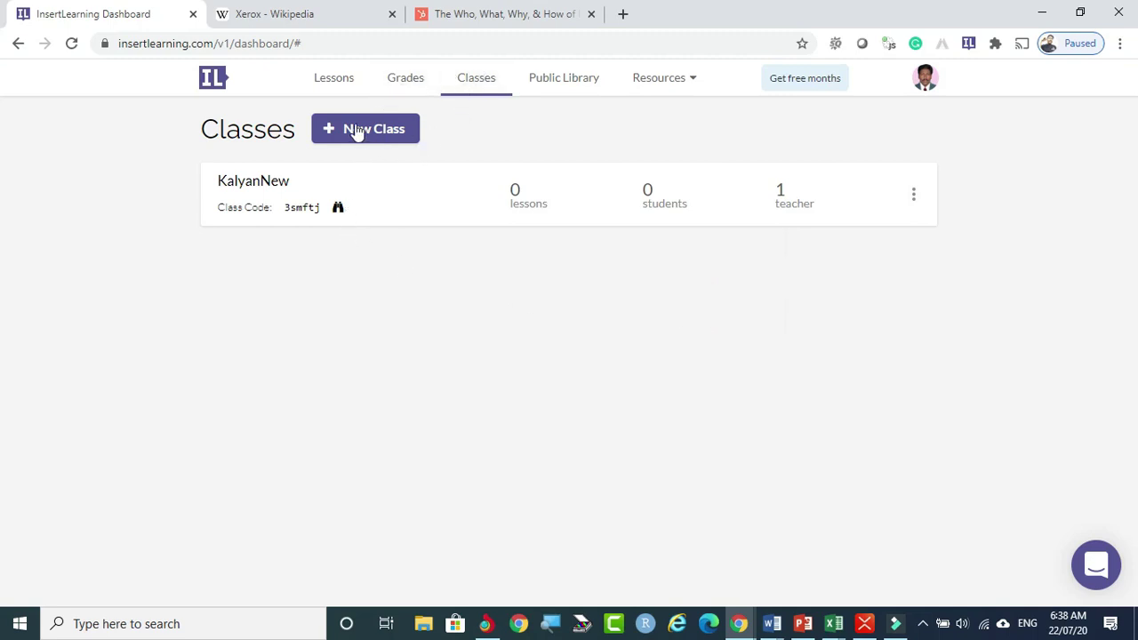
left_click(397, 292)
- Start a new lesson from the lesson list and search the educator-curated content for "ict"
left_click(329, 83)
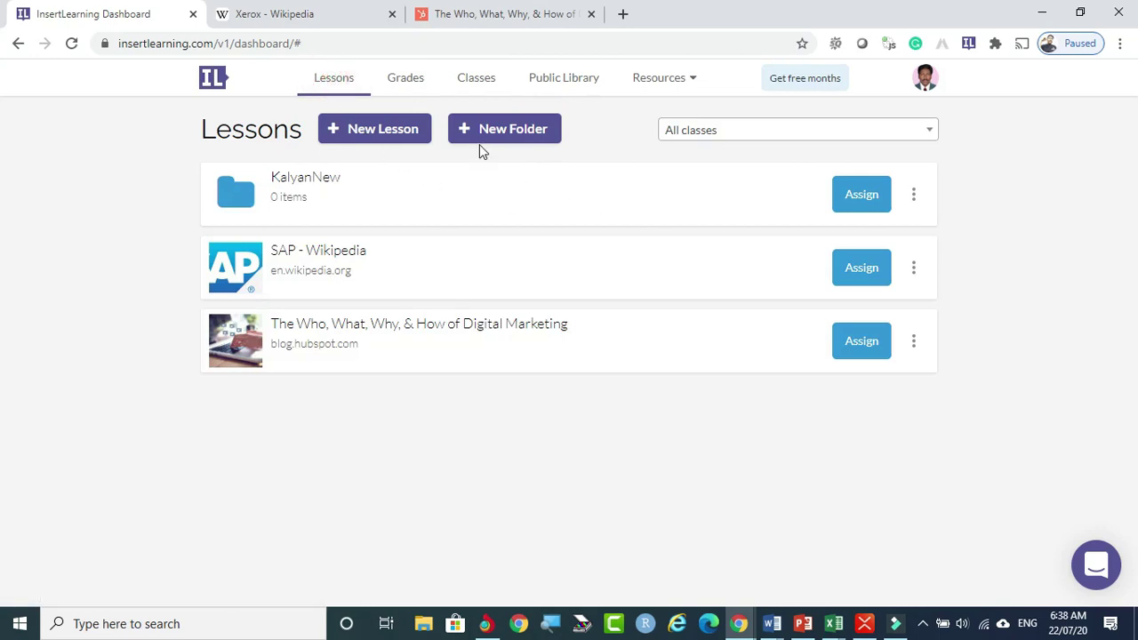
left_click(368, 131)
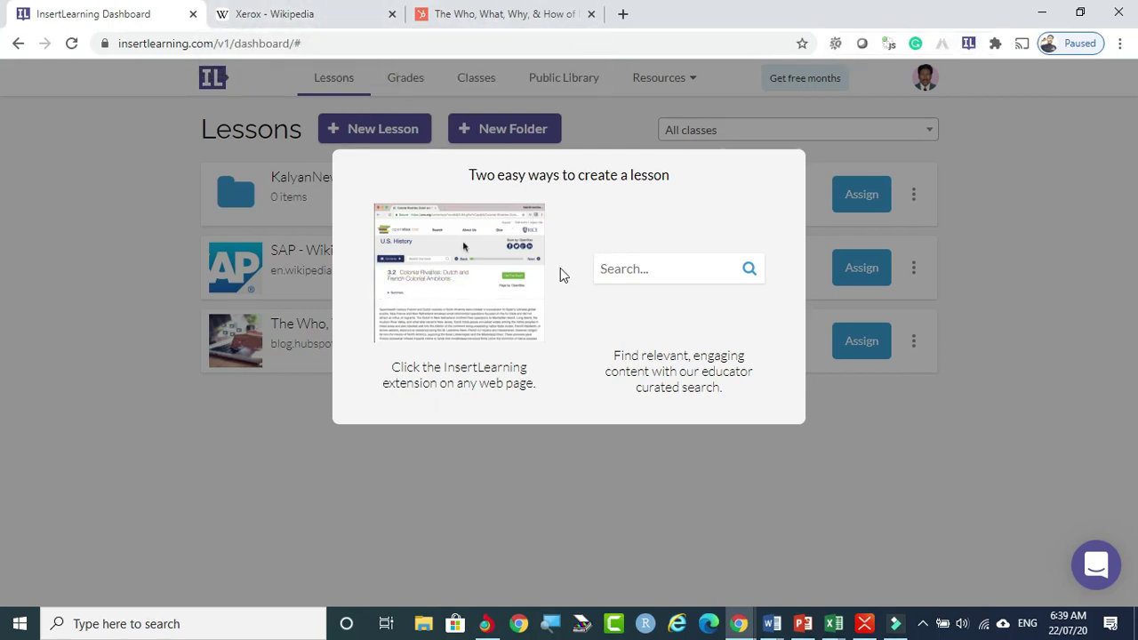
left_click(666, 279)
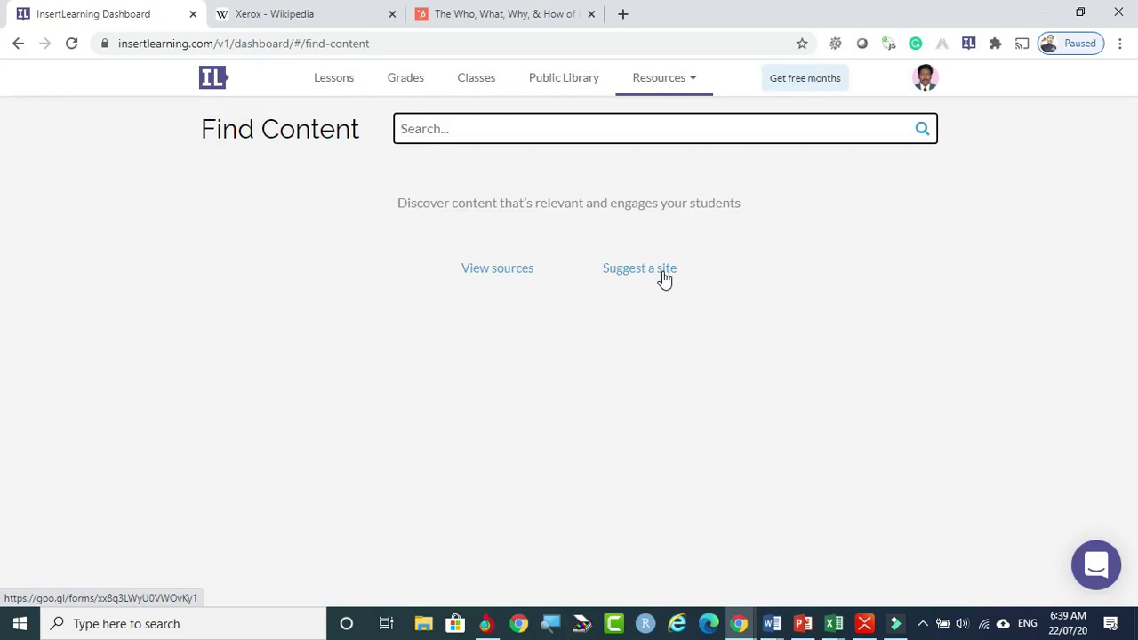
type("ict")
key("Return")
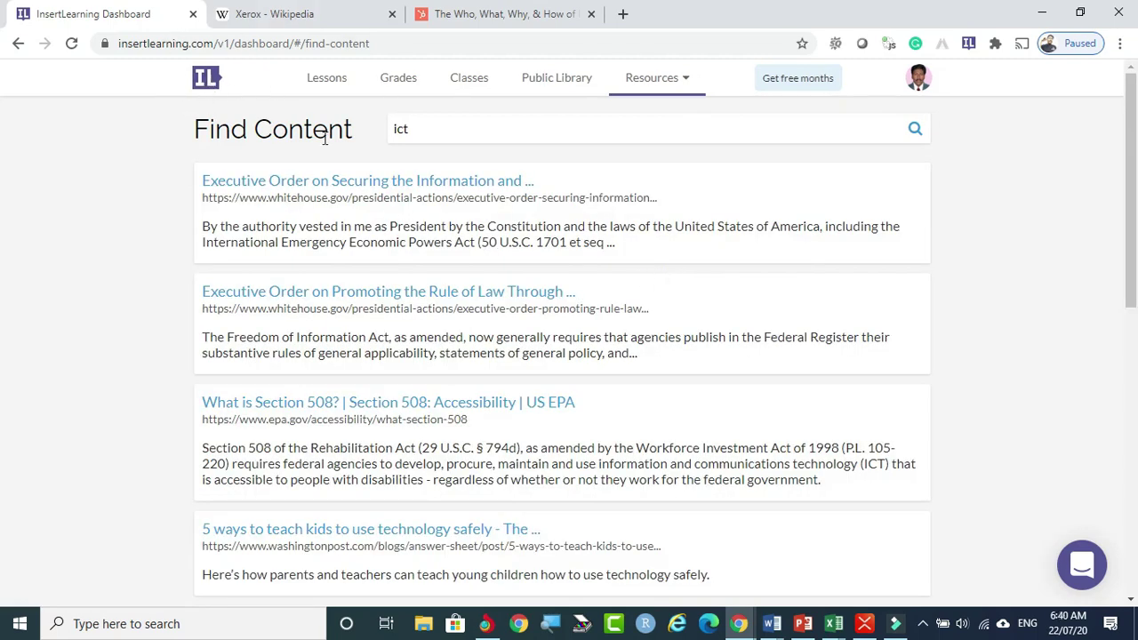
- Browse the "ict" search results, view the "16. INFORMATION TECHNOLOGY" PDF without converting it and close it
scroll(512, 237, "down", 3)
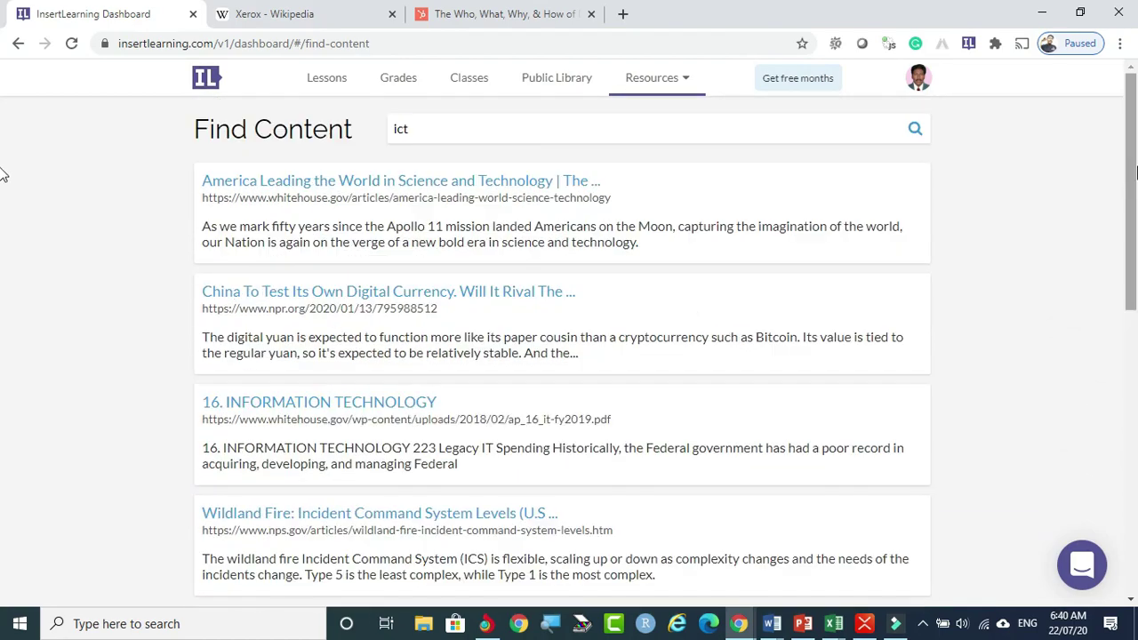
left_click_drag(1131, 162, 1132, 455)
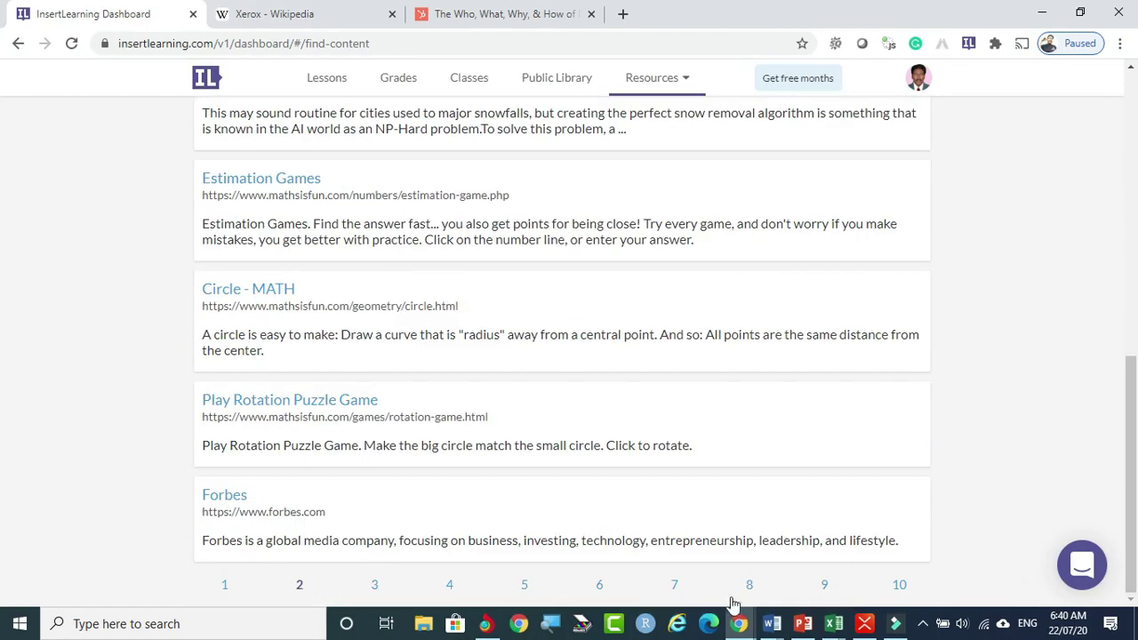
left_click(375, 590)
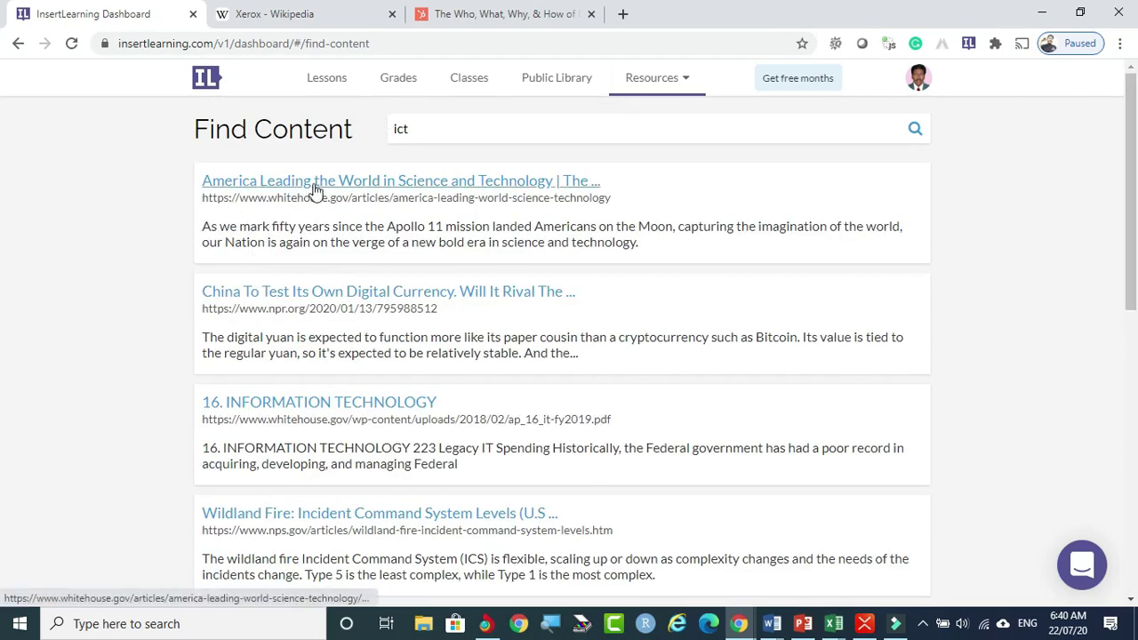
left_click(338, 405)
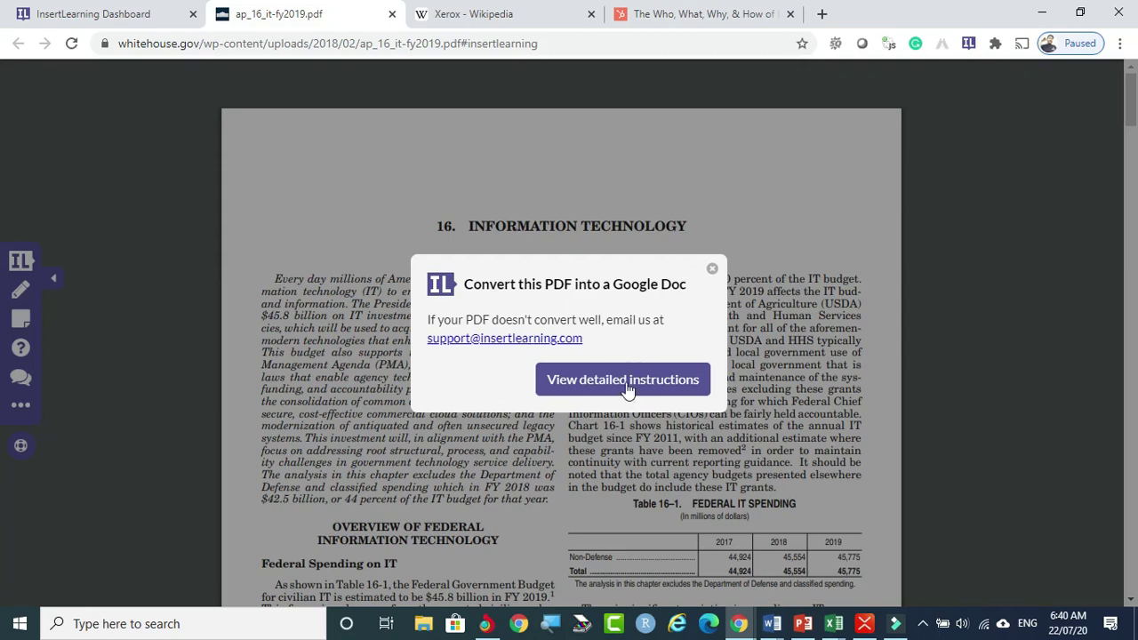
left_click(714, 270)
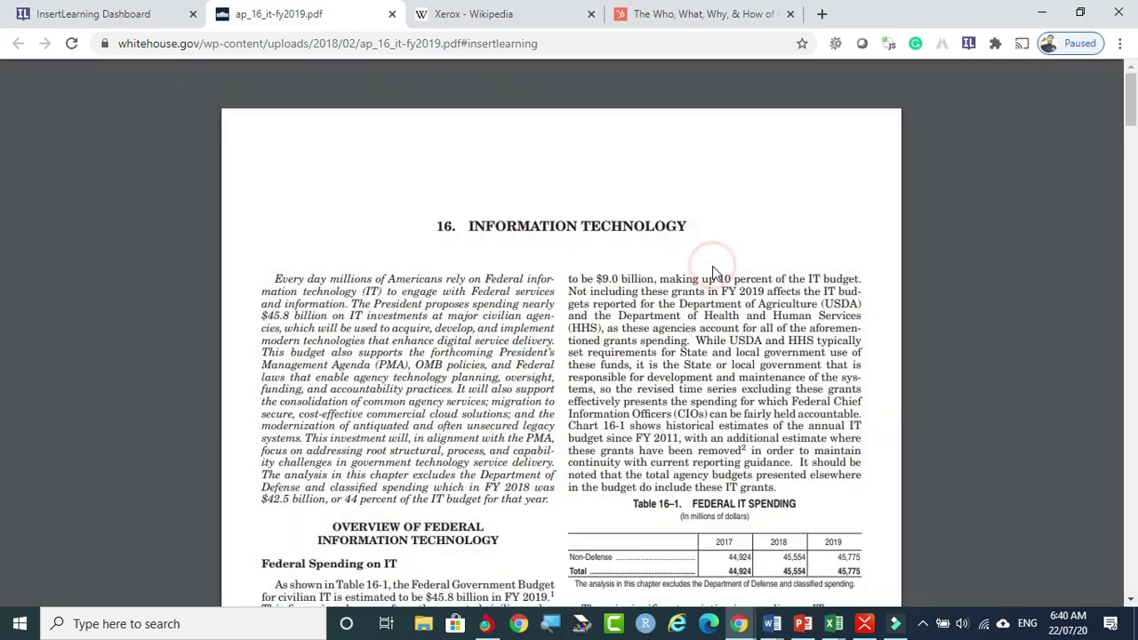
left_click(392, 13)
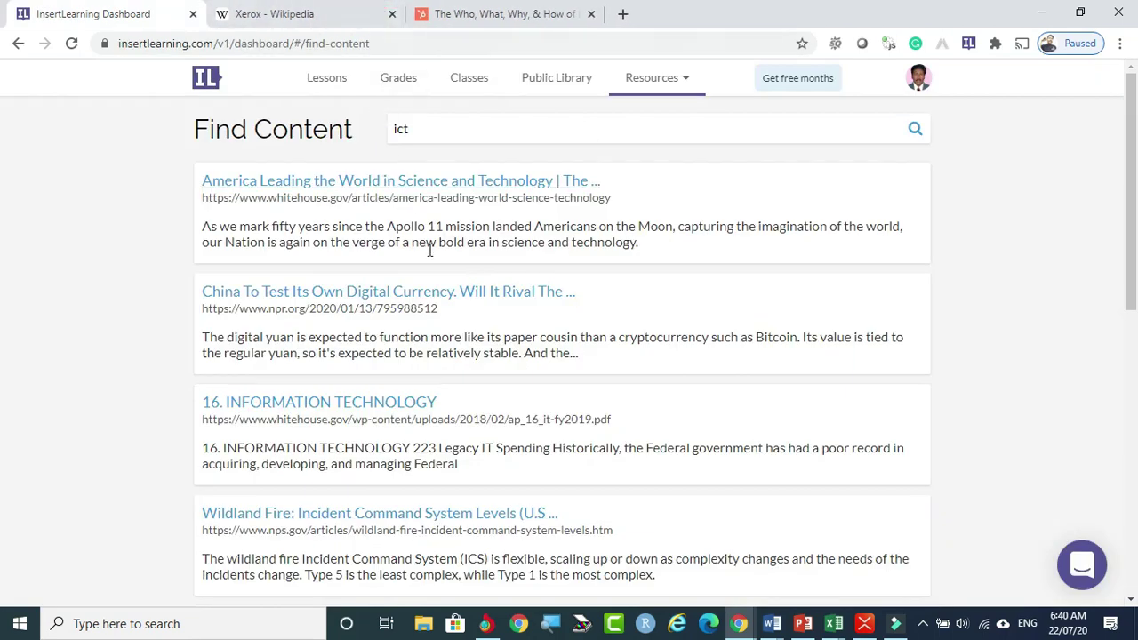
- Open the "Ideas about Computers" TED page from the search results for use with InsertLearning
scroll(432, 338, "down", 2)
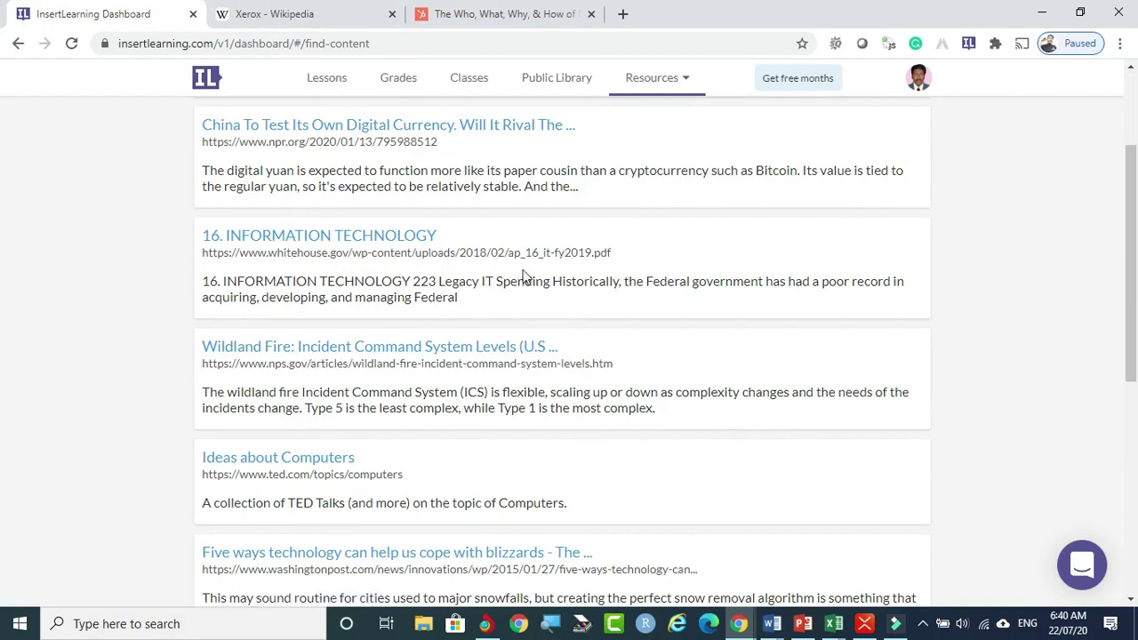
left_click(252, 460)
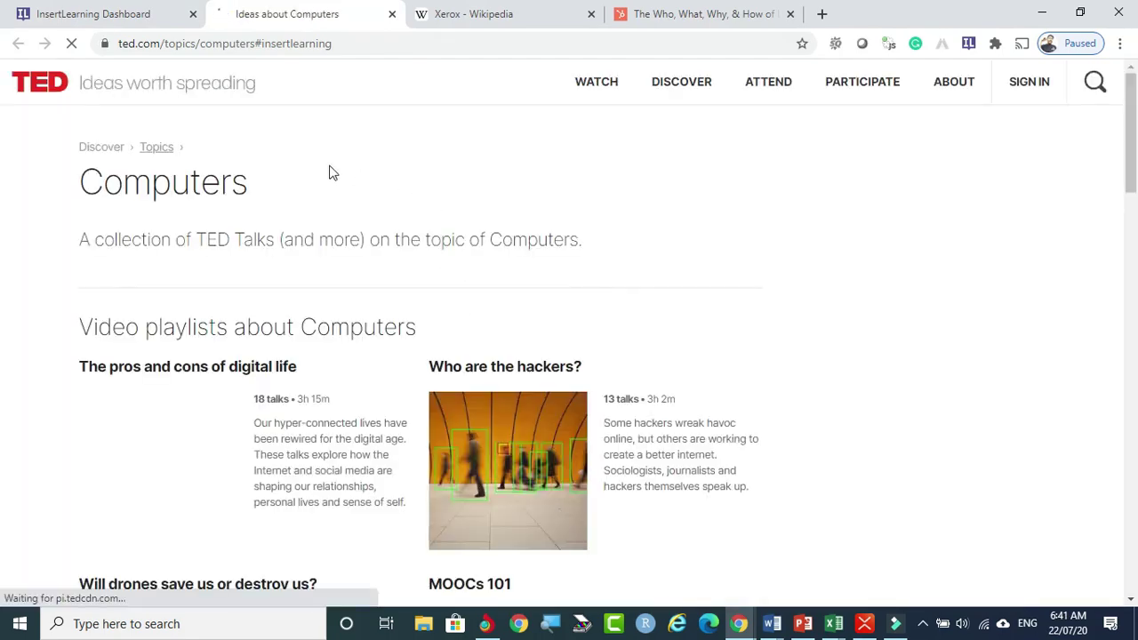
scroll(322, 265, "down", 1)
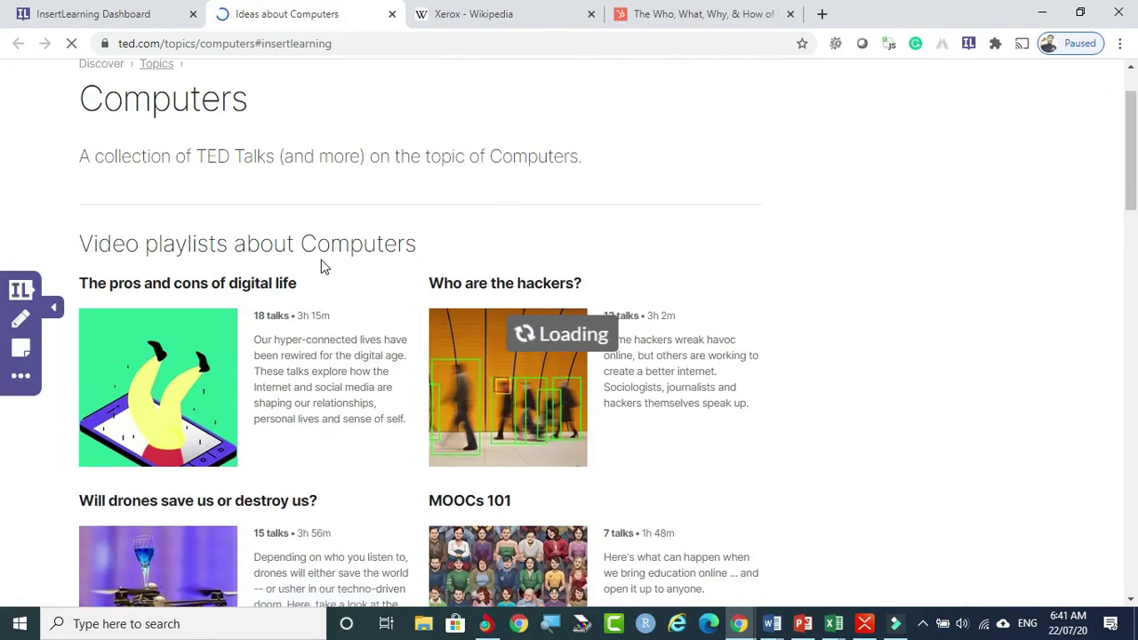
- Highlight the description of "The pros and cons of digital life" in green and the heading "Who are the hackers?" in yellow
mouse_move(16, 263)
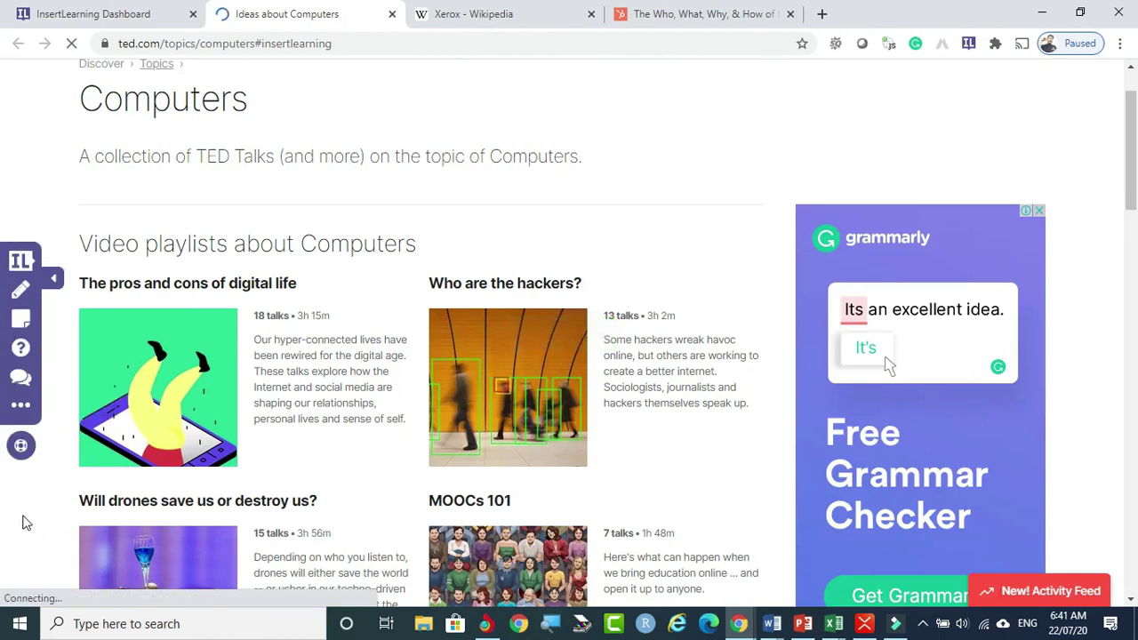
left_click_drag(257, 340, 416, 427)
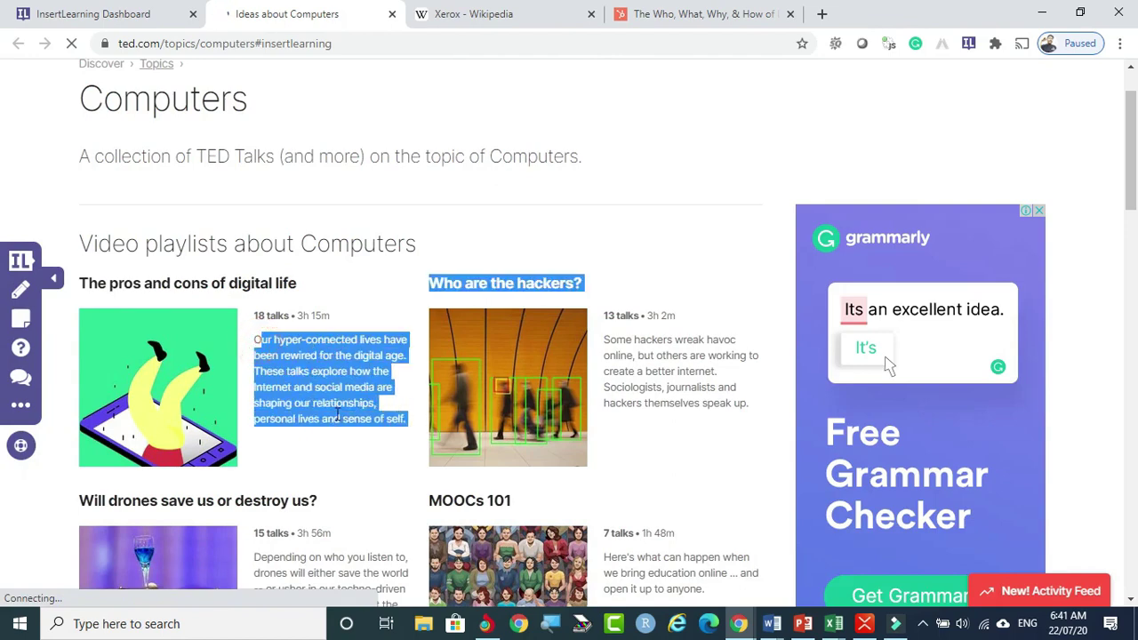
left_click(22, 289)
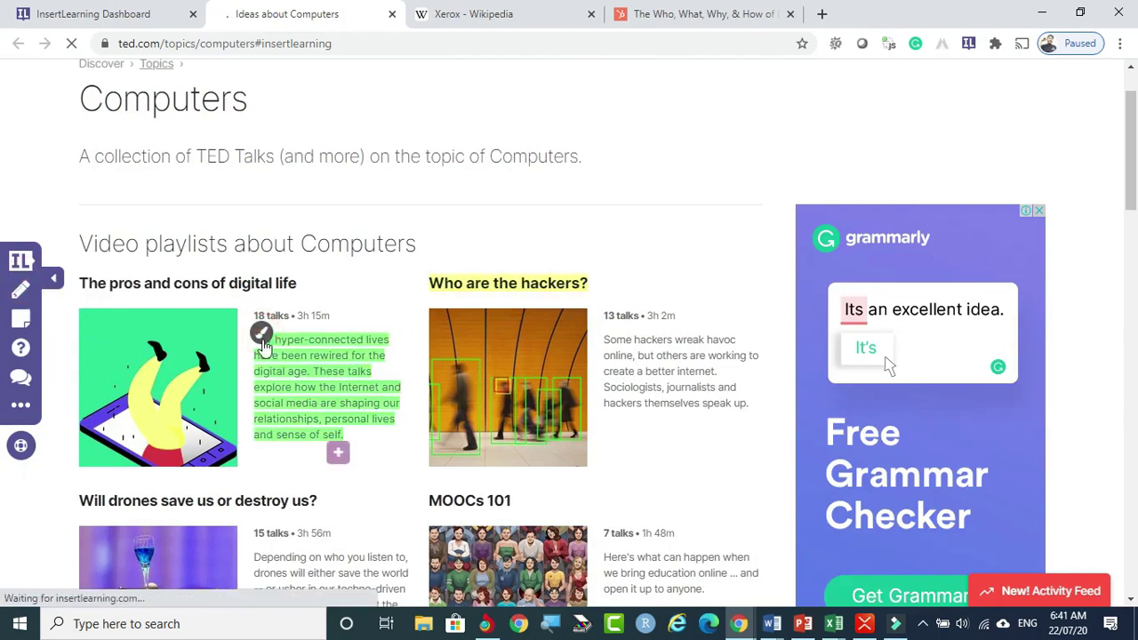
left_click(261, 334)
left_click(261, 334)
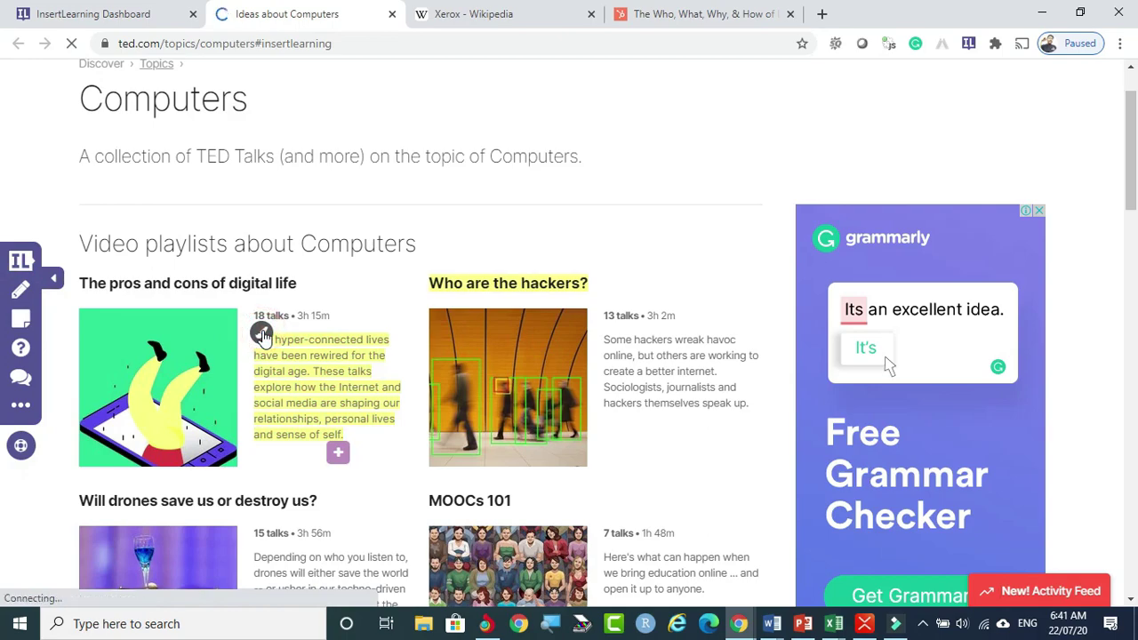
left_click(261, 333)
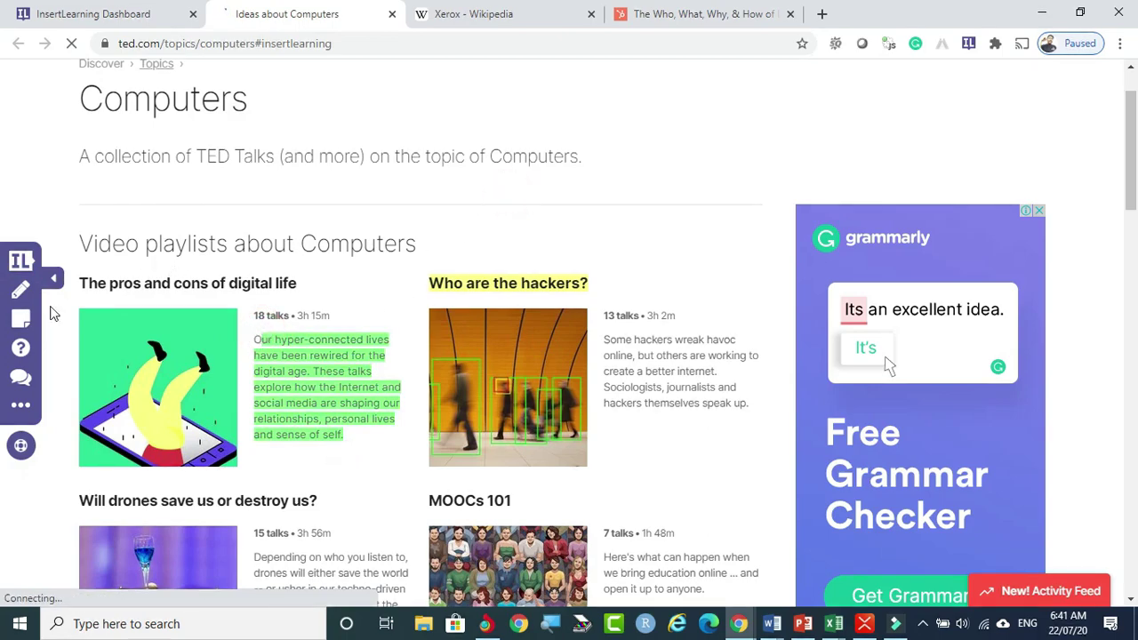
- Assign the "Ideas about Computers" lesson to students in the existing class
scroll(747, 276, "down", 3)
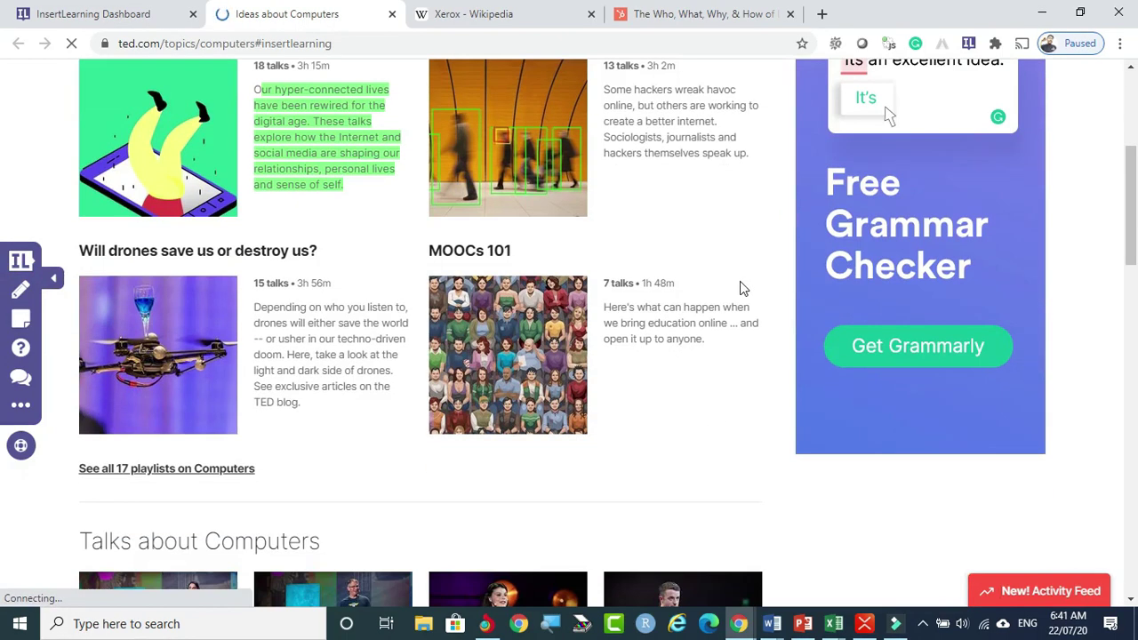
scroll(744, 289, "up", 4)
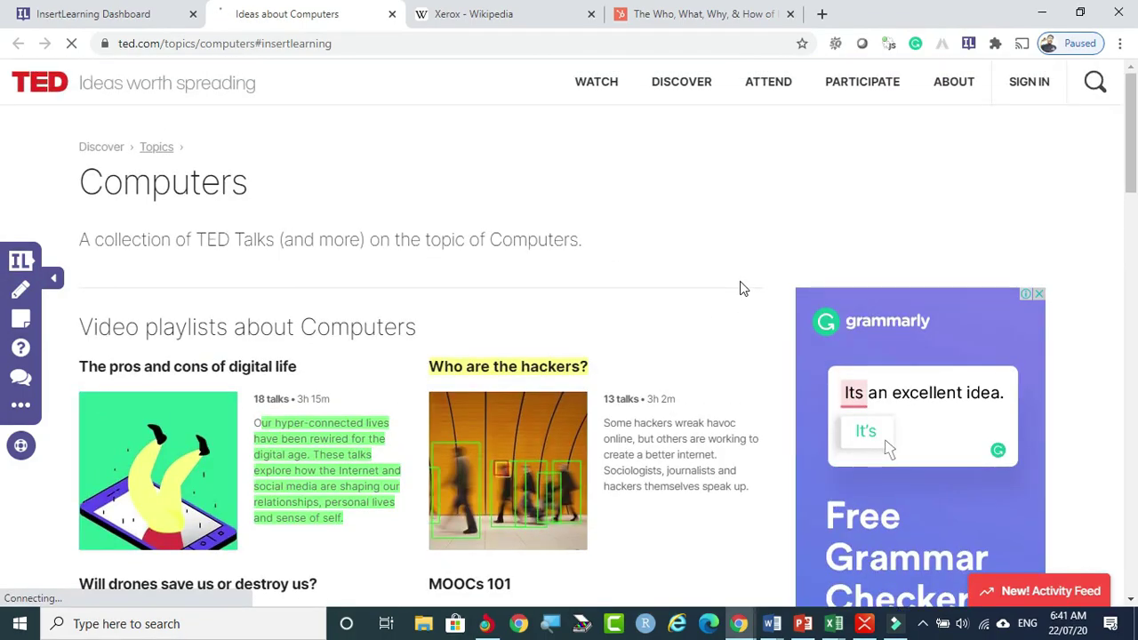
scroll(743, 289, "down", 12)
scroll(744, 289, "up", 12)
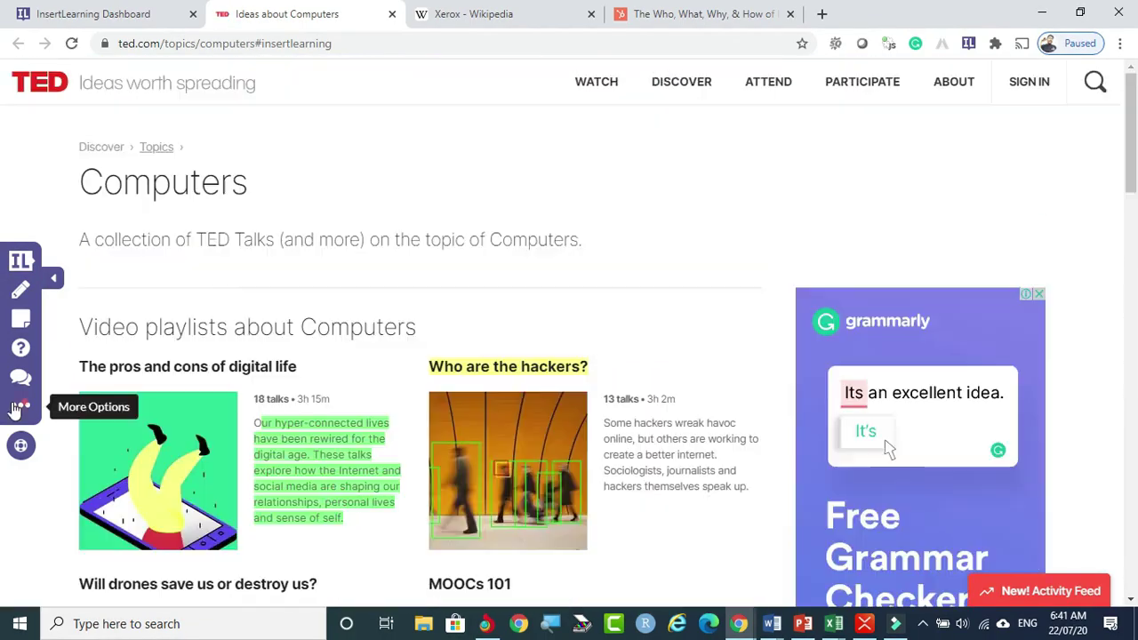
left_click(20, 405)
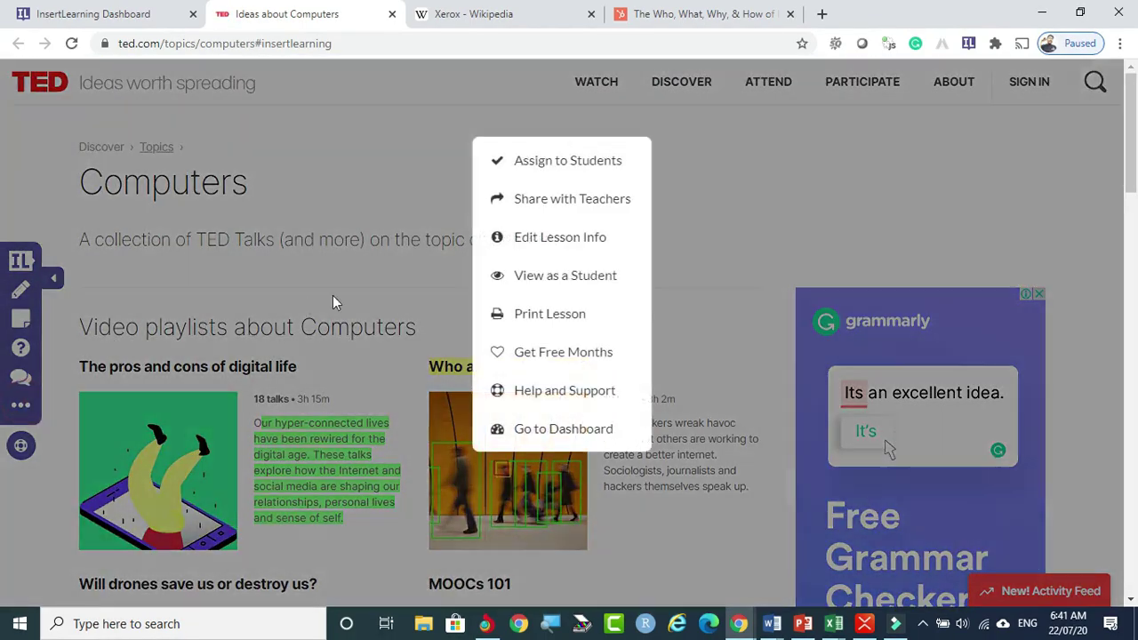
left_click(579, 163)
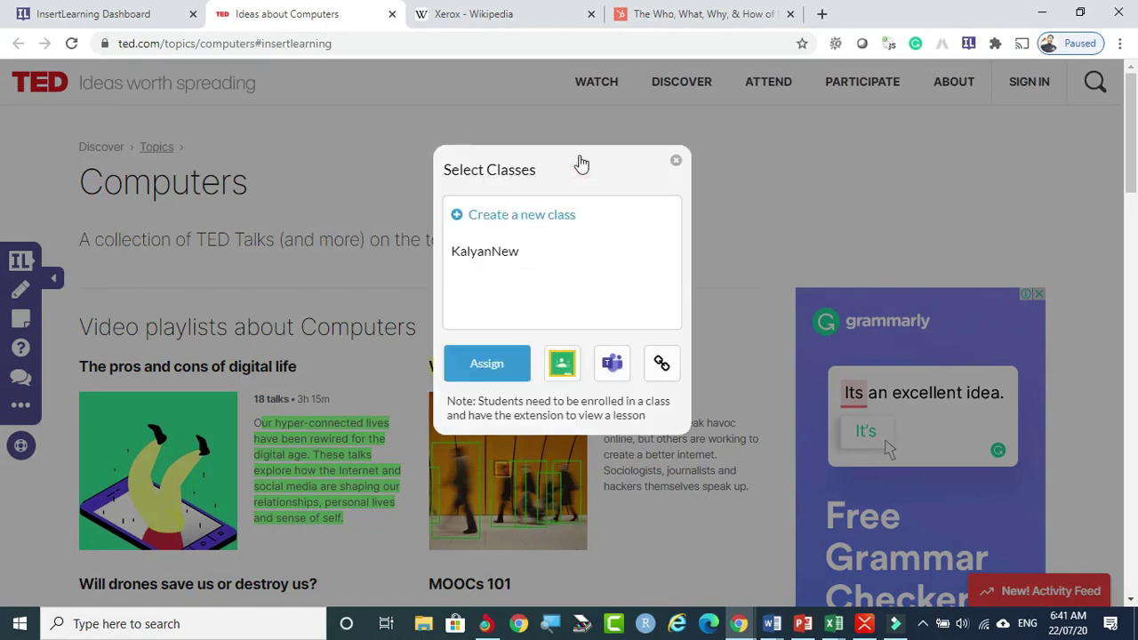
left_click(486, 256)
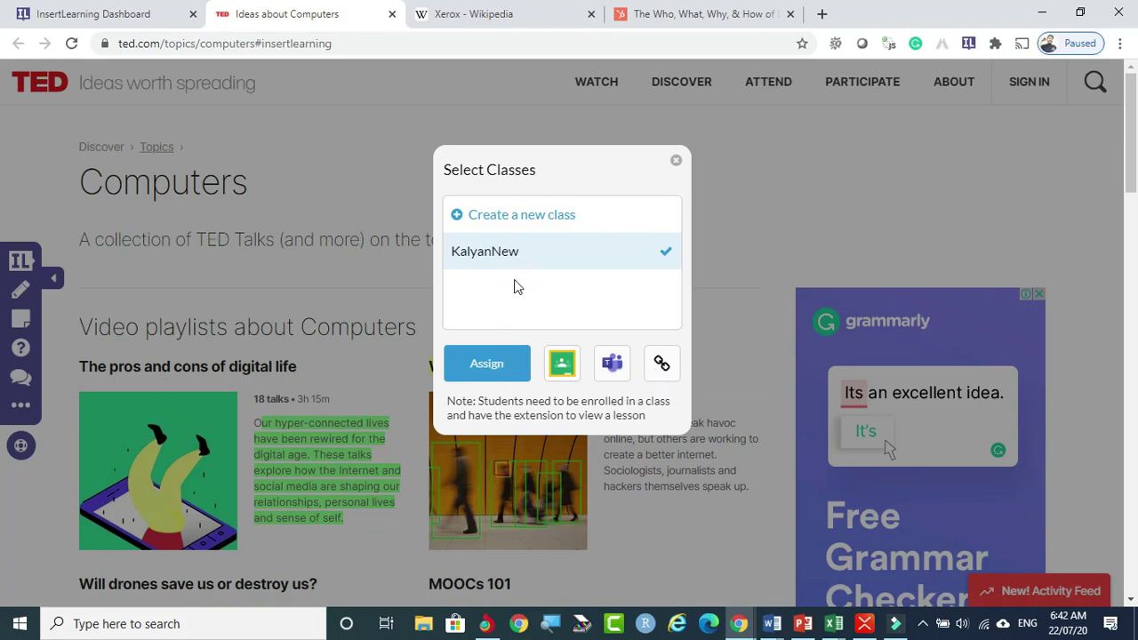
left_click(497, 368)
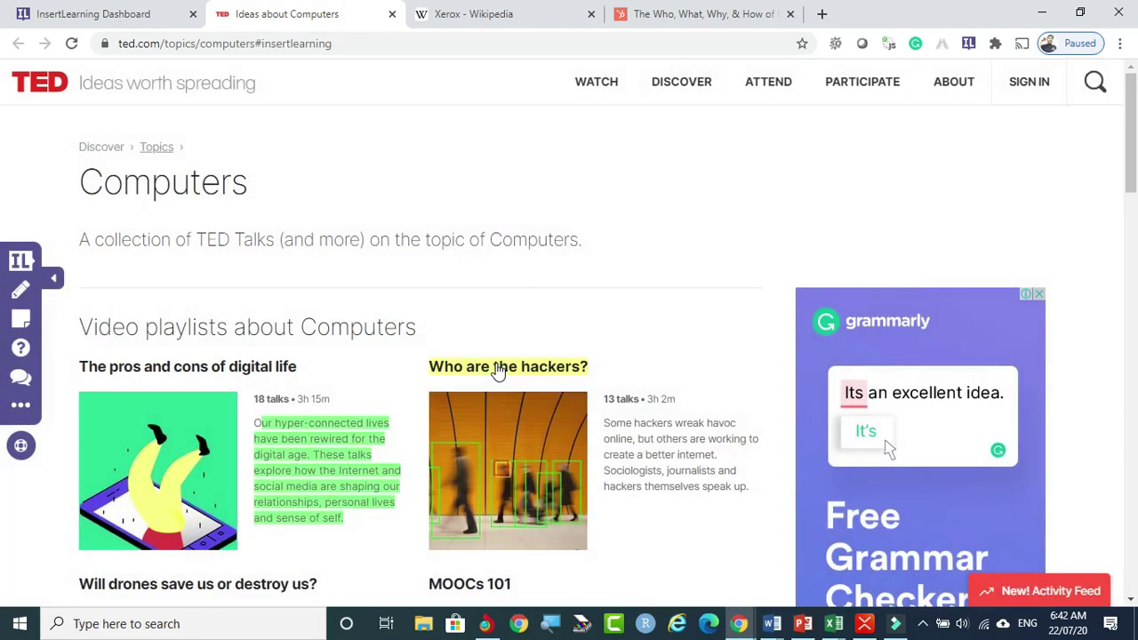
- Return to the InsertLearning dashboard and check the class list and the lesson list for the assigned lesson
left_click(125, 18)
scroll(469, 275, "up", 2)
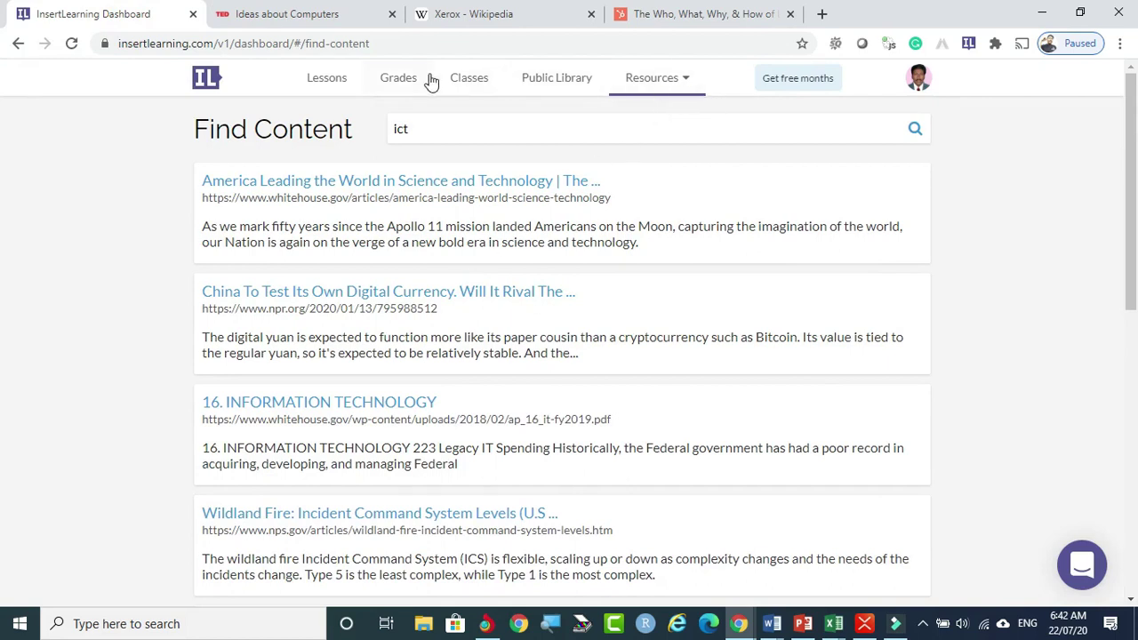
left_click(459, 80)
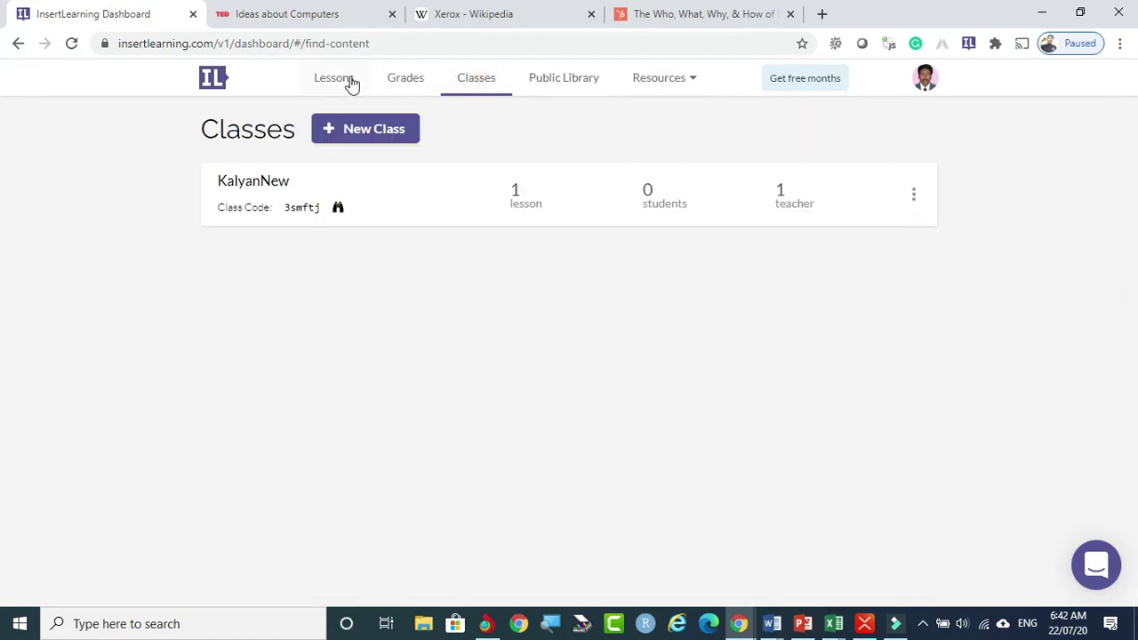
left_click(522, 209)
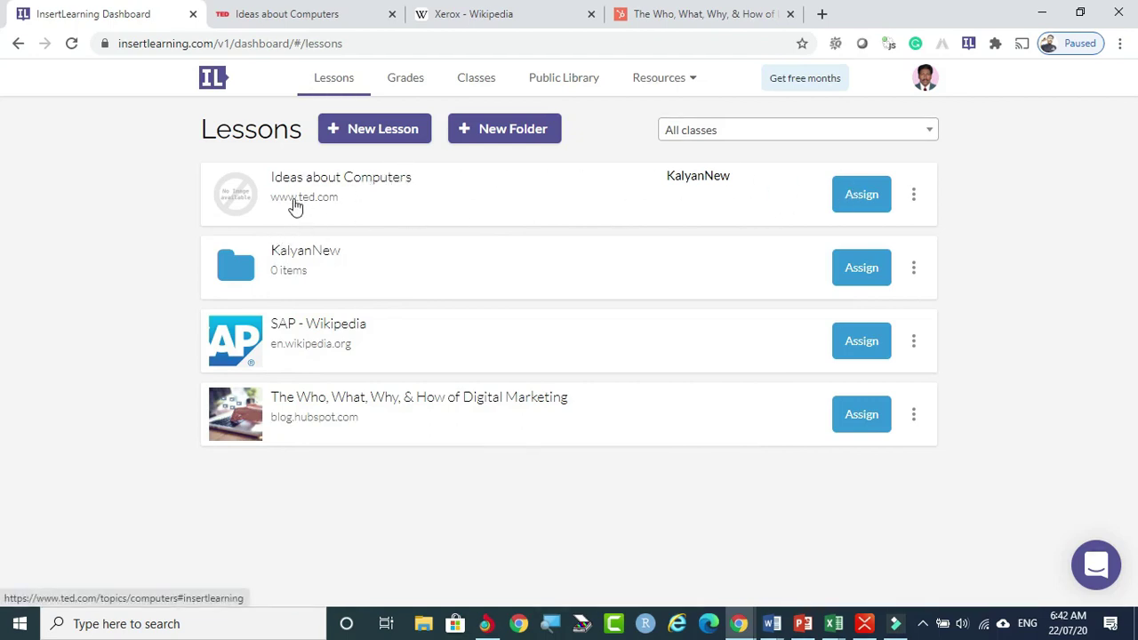
- Revisit the "Ideas about Computers" page, then view the lesson's assignment options in the dashboard and close them without assigning
left_click(311, 23)
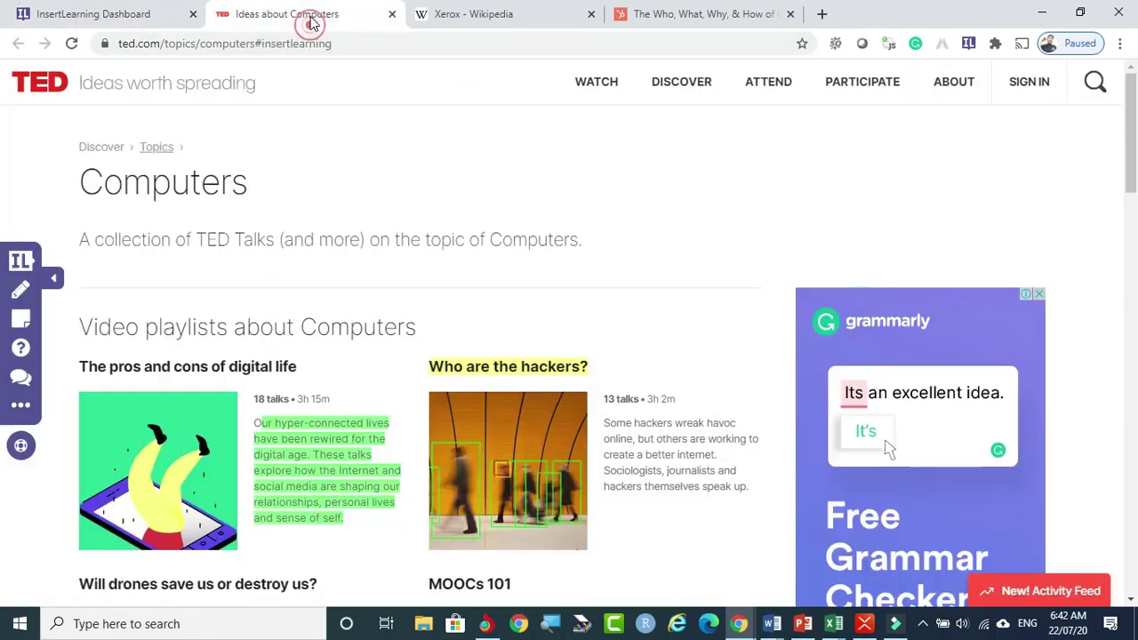
left_click(143, 16)
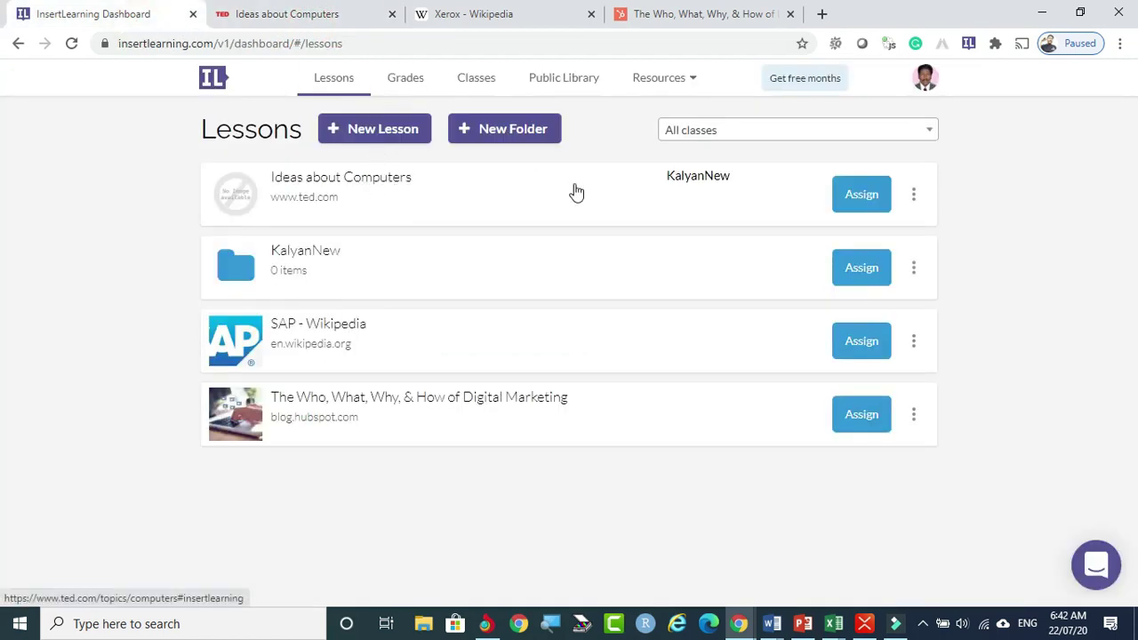
left_click(867, 196)
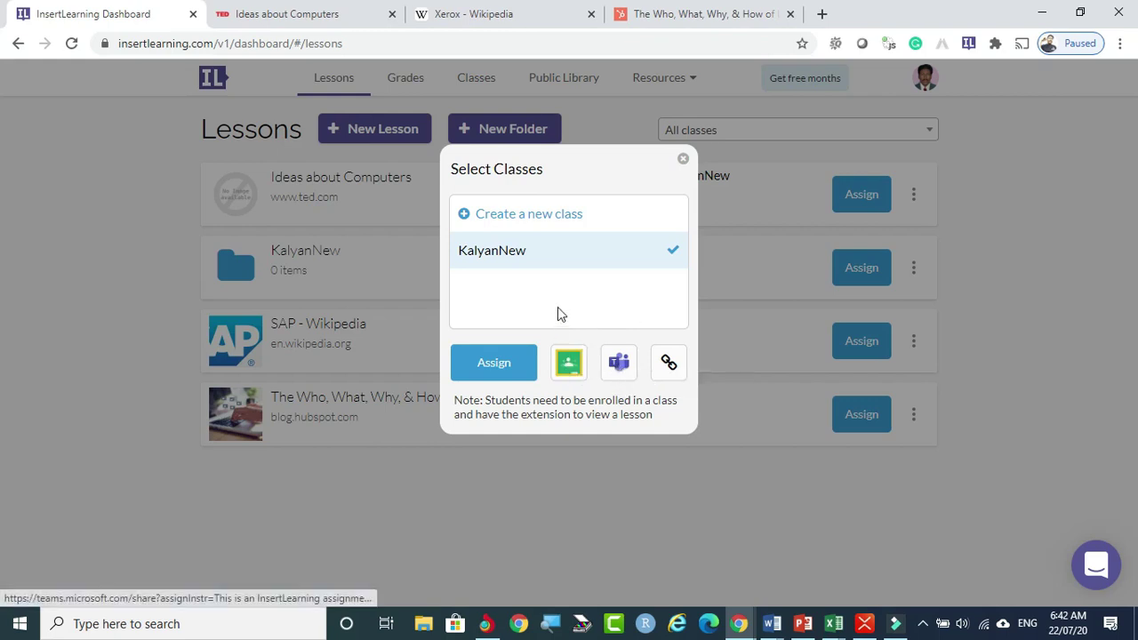
left_click(322, 265)
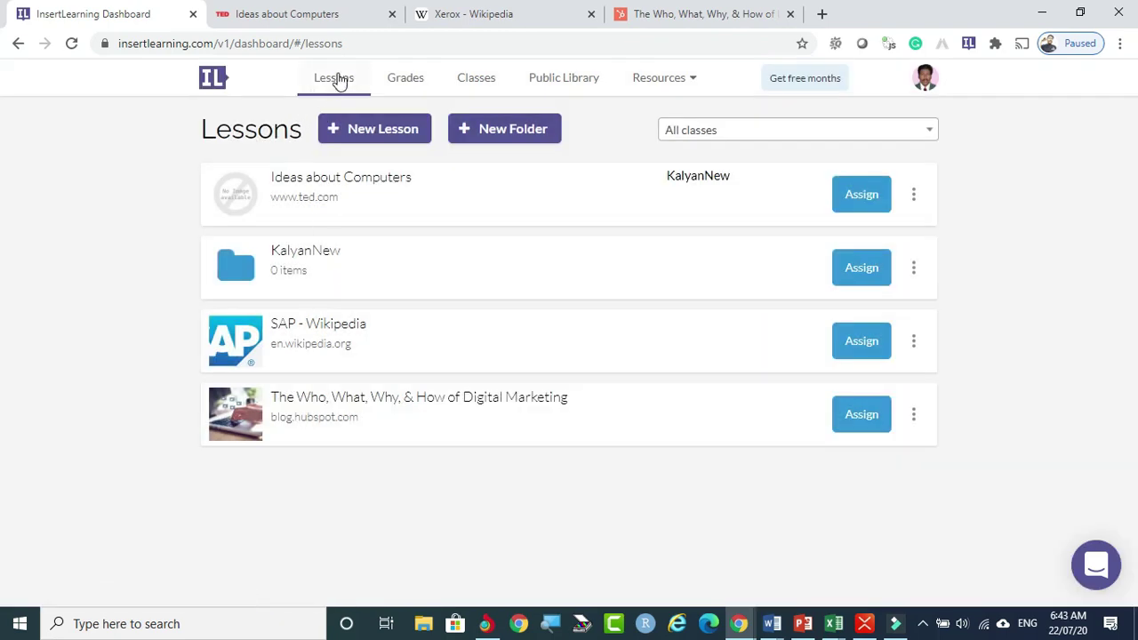
- Open the grades page and examine the classes available for filtering, leaving the filter at "All classes"
left_click(408, 82)
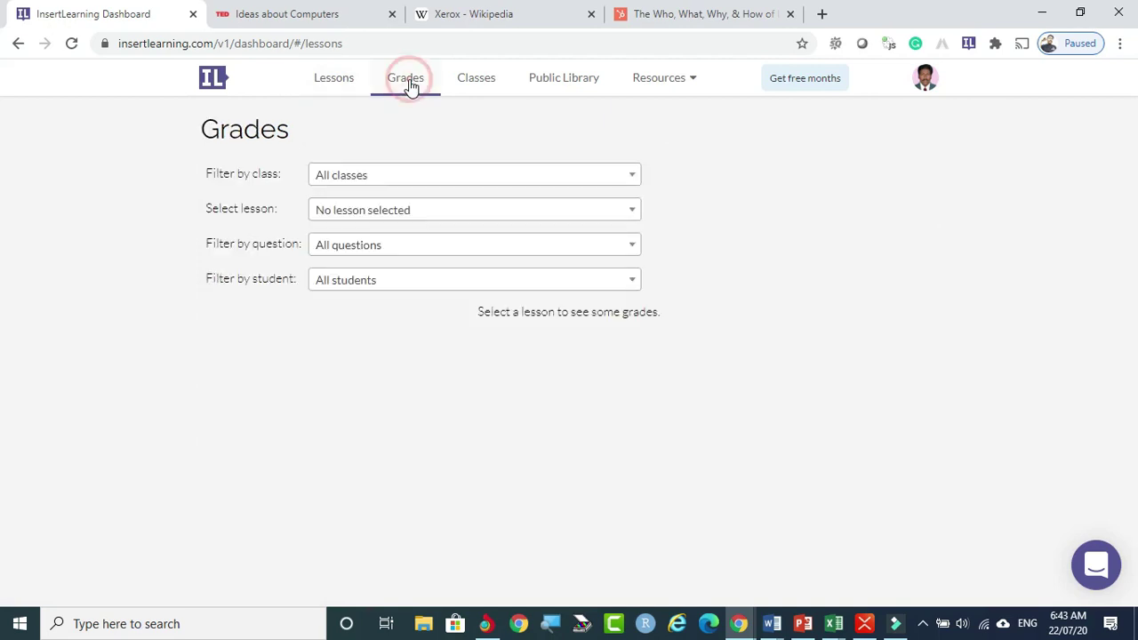
left_click(551, 172)
left_click(333, 414)
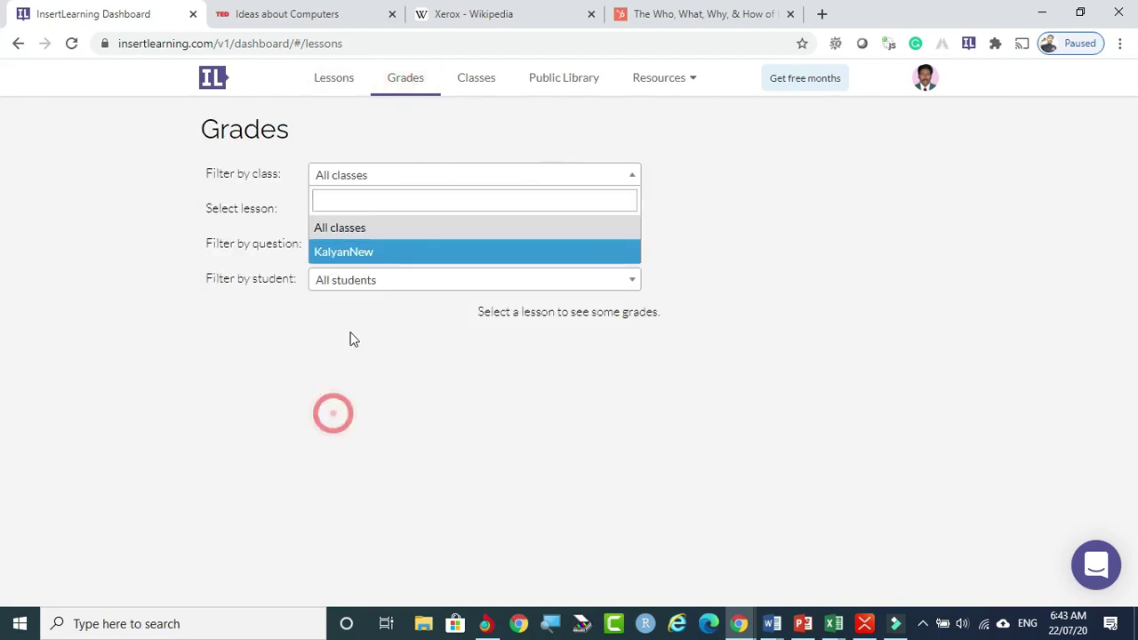
left_click(336, 80)
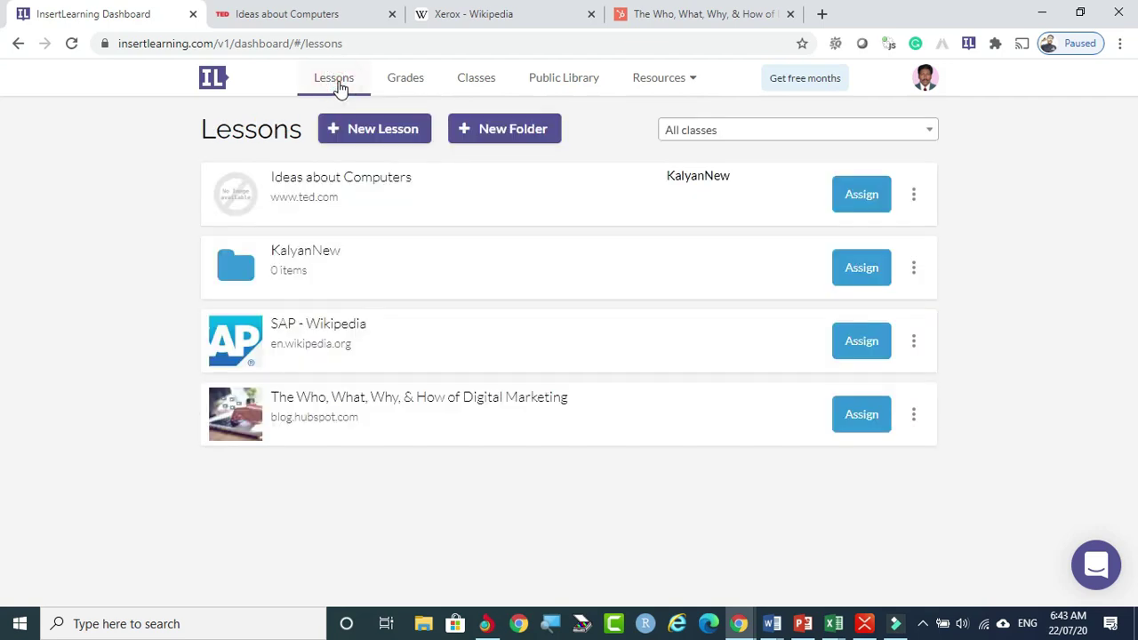
left_click(406, 79)
left_click(390, 177)
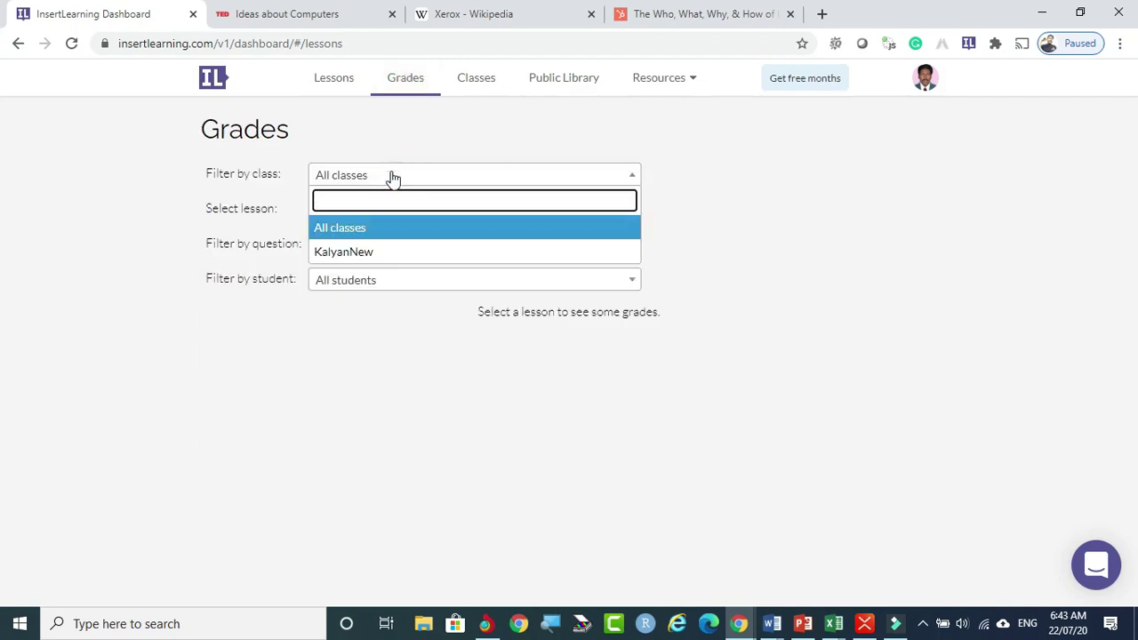
left_click(205, 347)
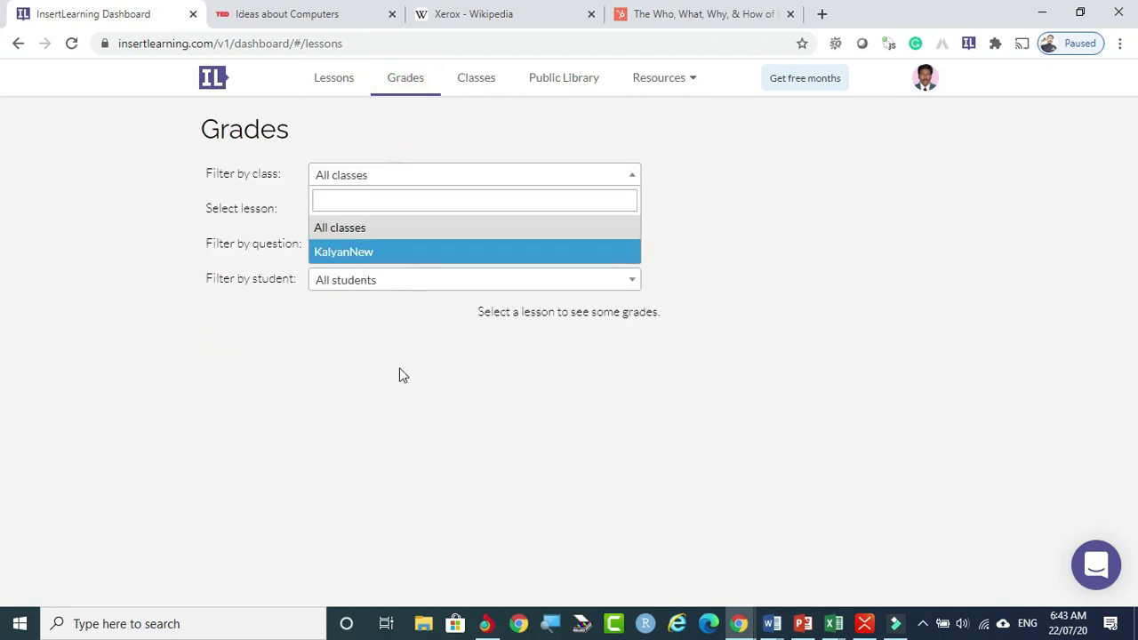
left_click(633, 174)
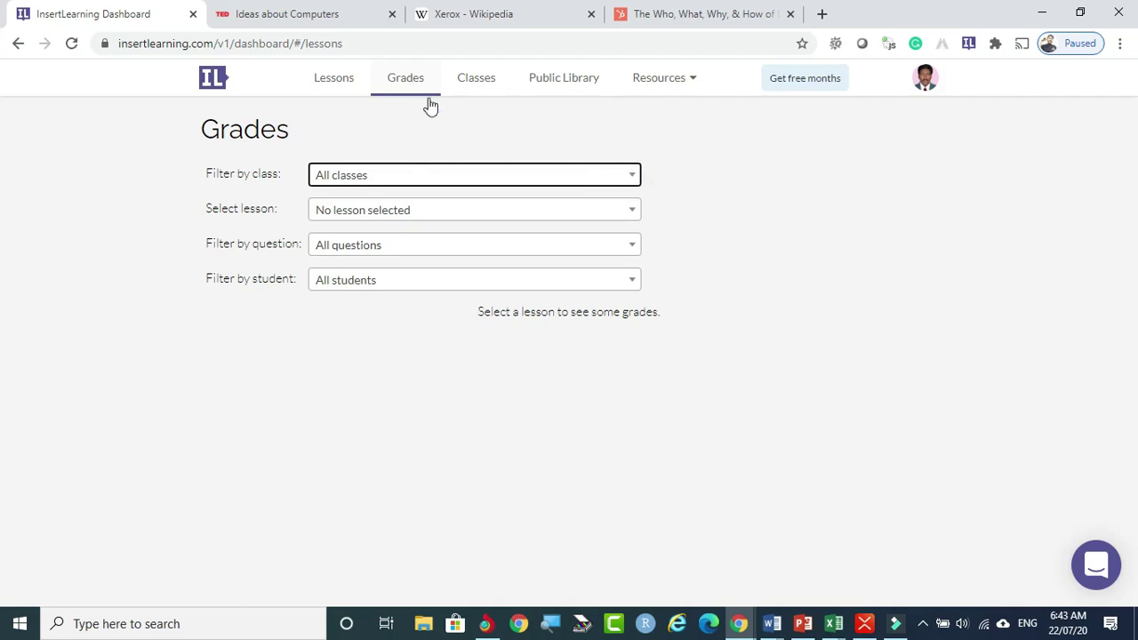
- Select the folder as the lesson to grade and examine its class and question filters
left_click(407, 213)
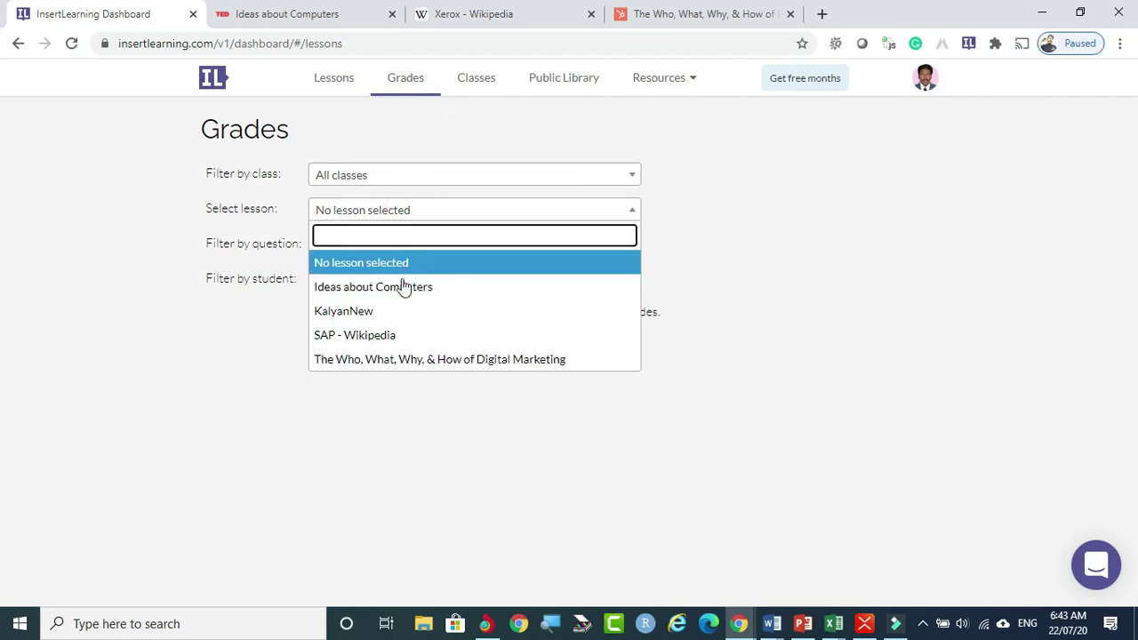
left_click(347, 311)
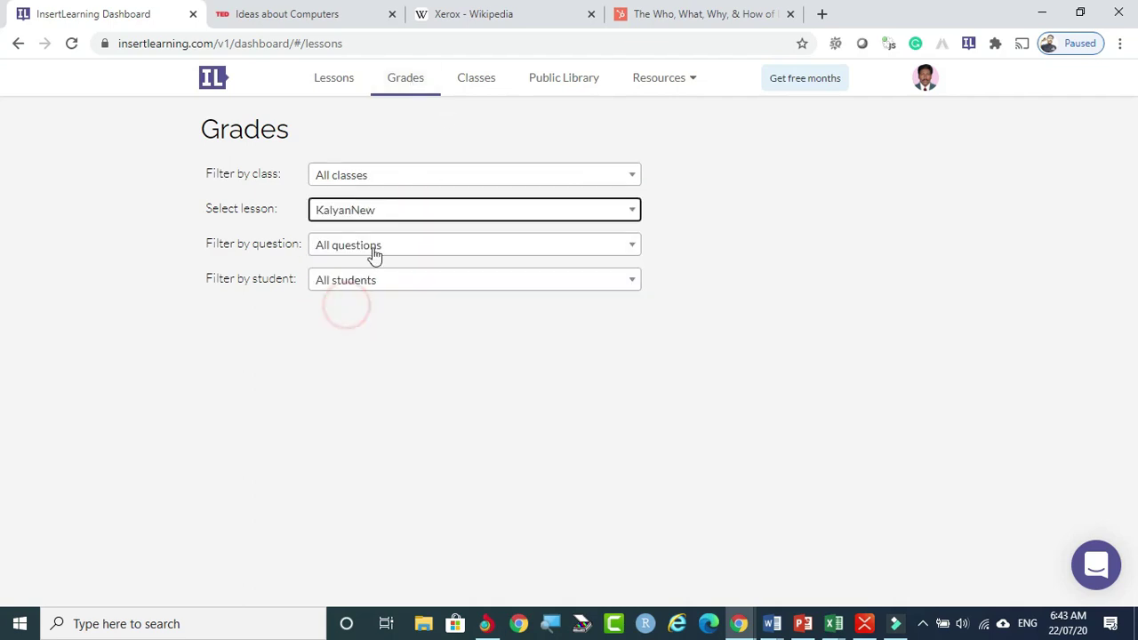
left_click(395, 175)
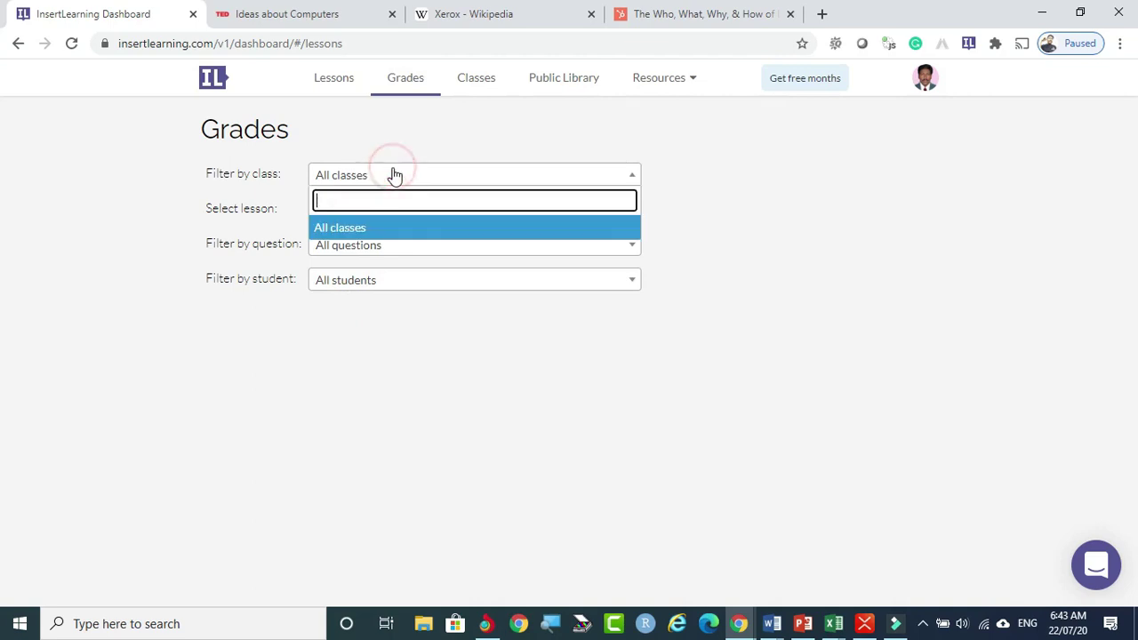
left_click(373, 229)
left_click(378, 248)
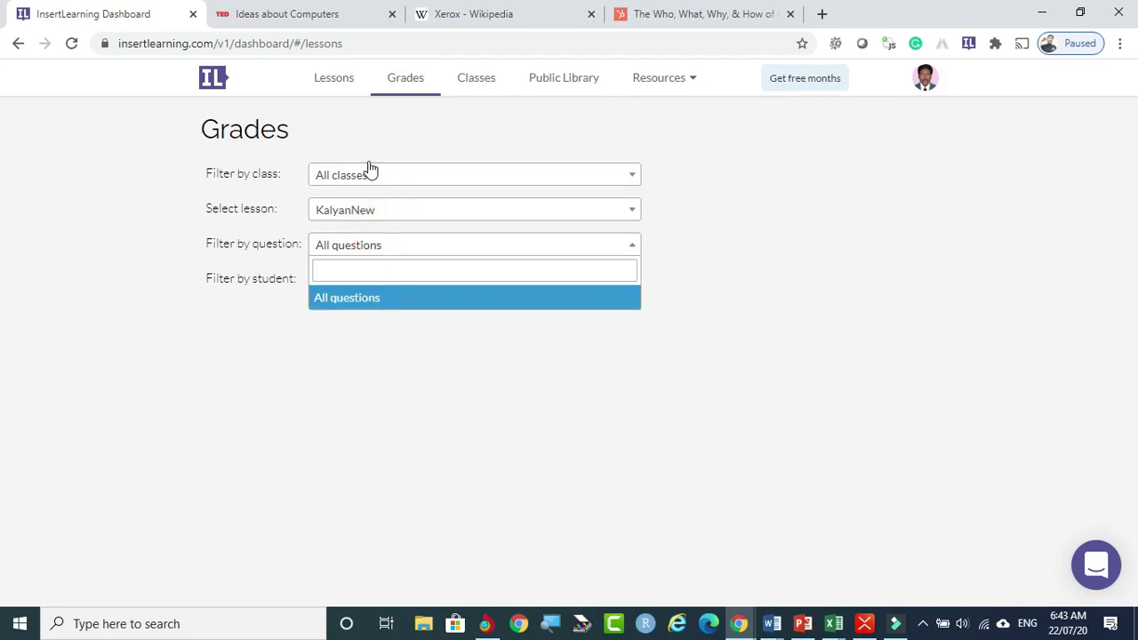
left_click(681, 290)
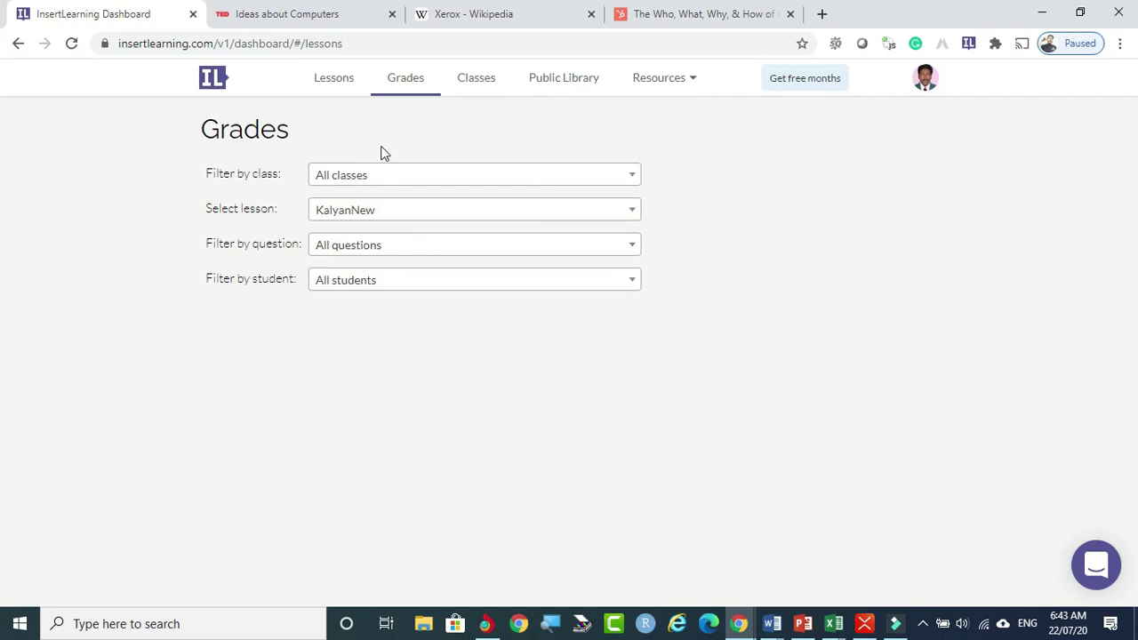
- Check the list of classes and open the Public Library
left_click(481, 87)
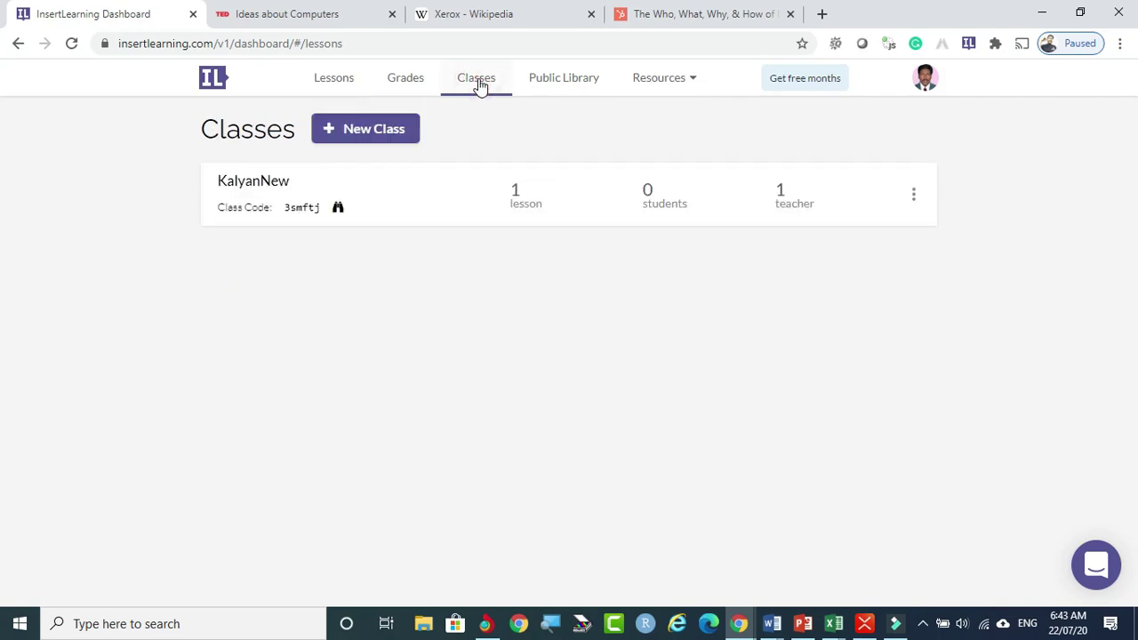
left_click(564, 78)
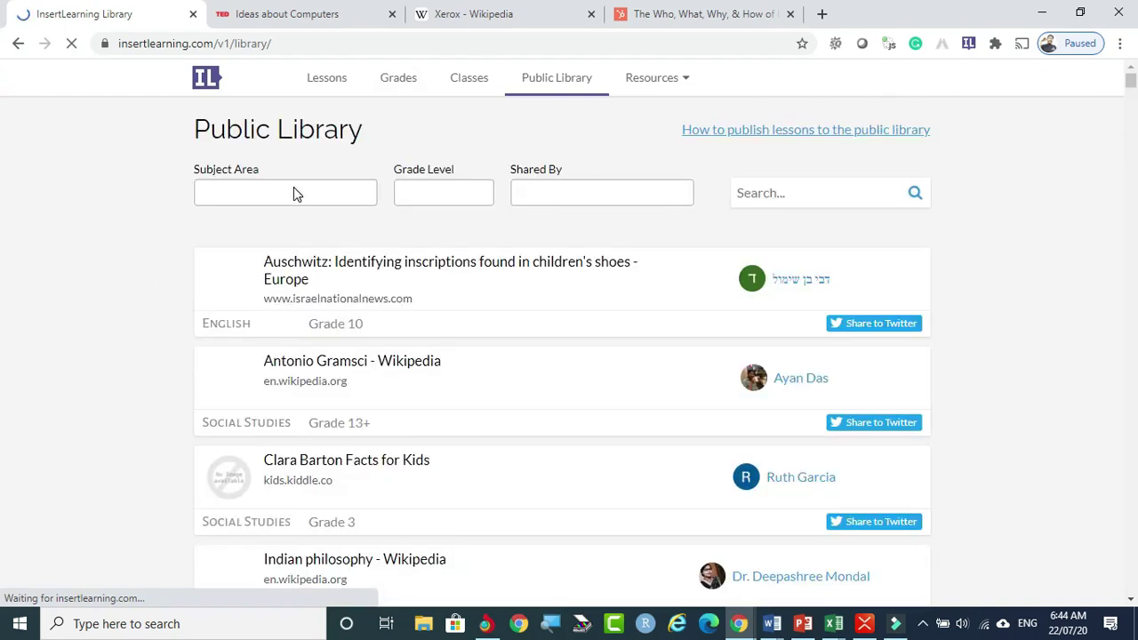
- Try to filter the Public Library by subject area "ict" and grade level 12
left_click(295, 188)
type("ic")
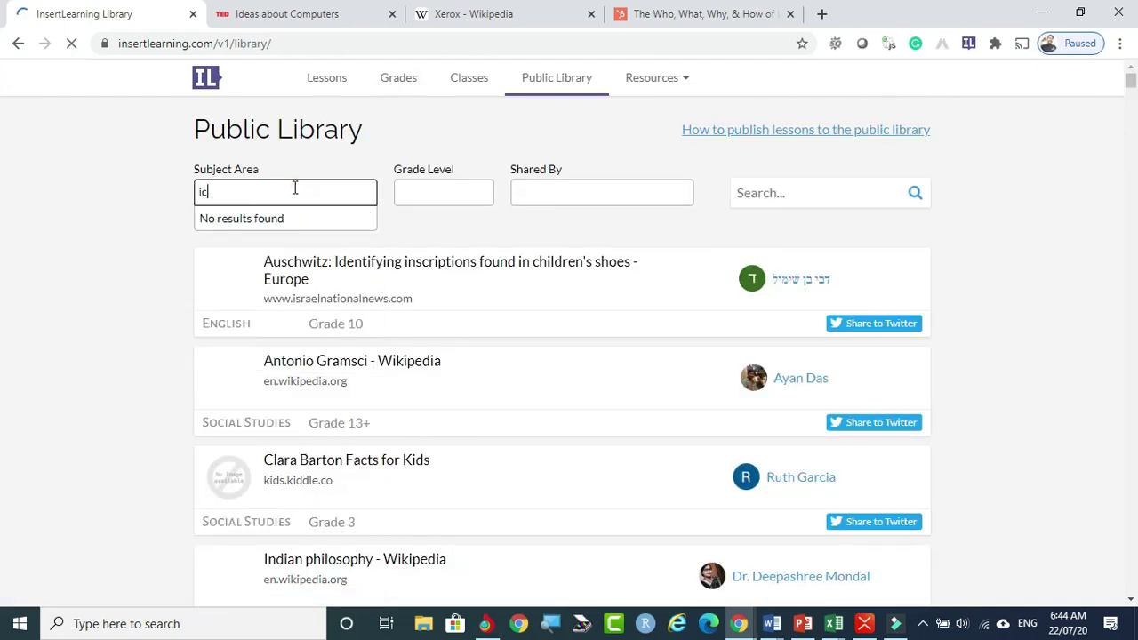
type("t")
left_click(456, 195)
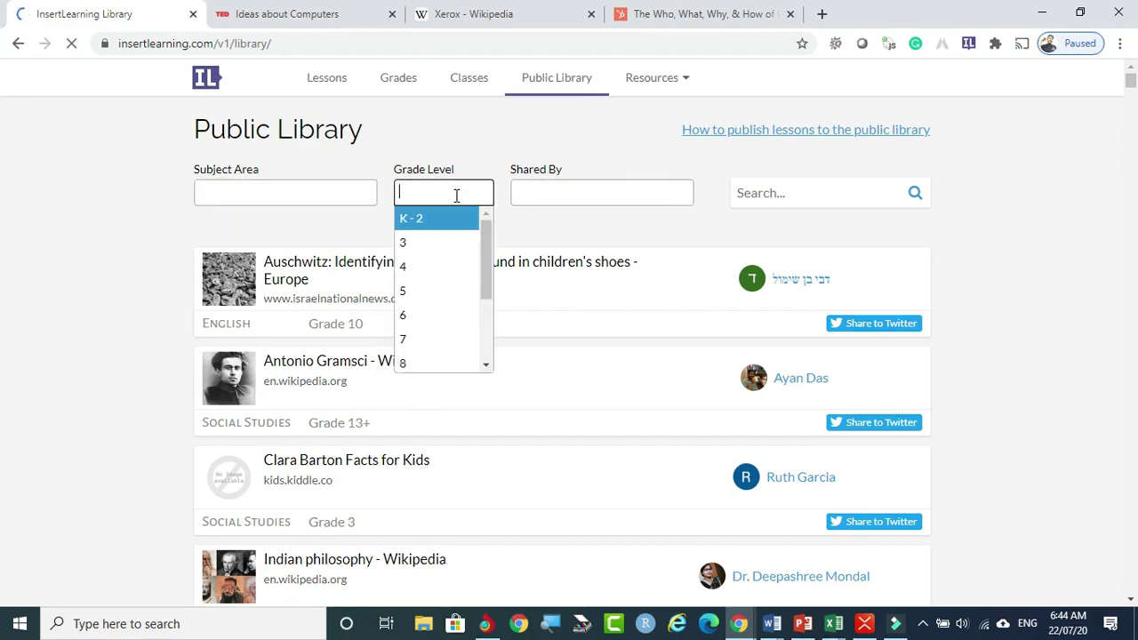
type("12")
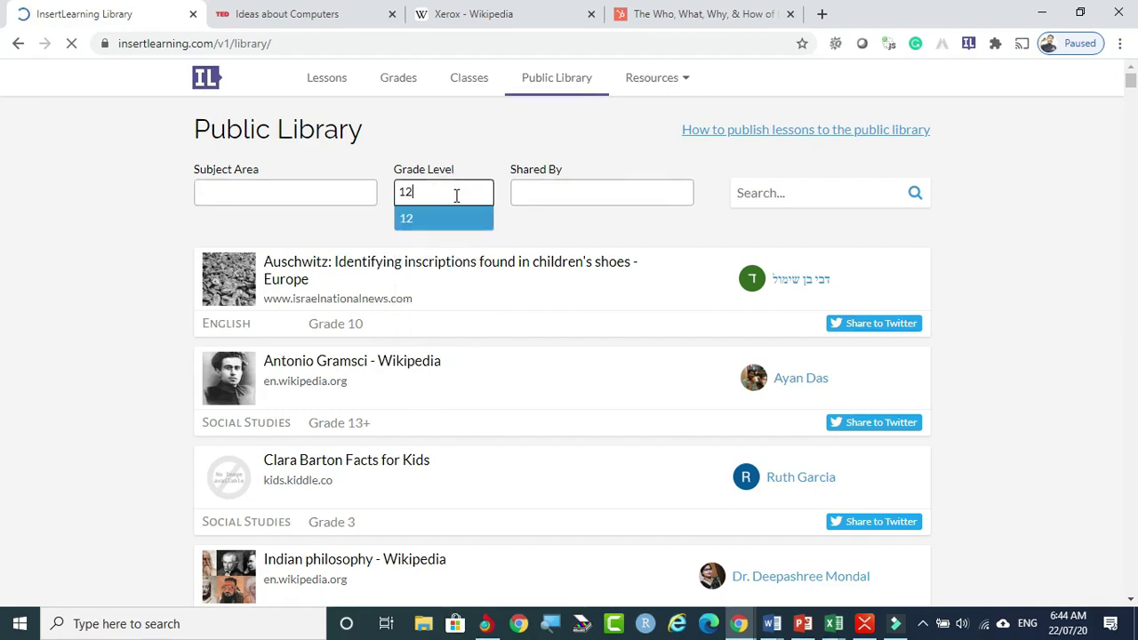
- Filter the Public Library lessons by one sharing teacher, and remove that filter again
left_click(552, 194)
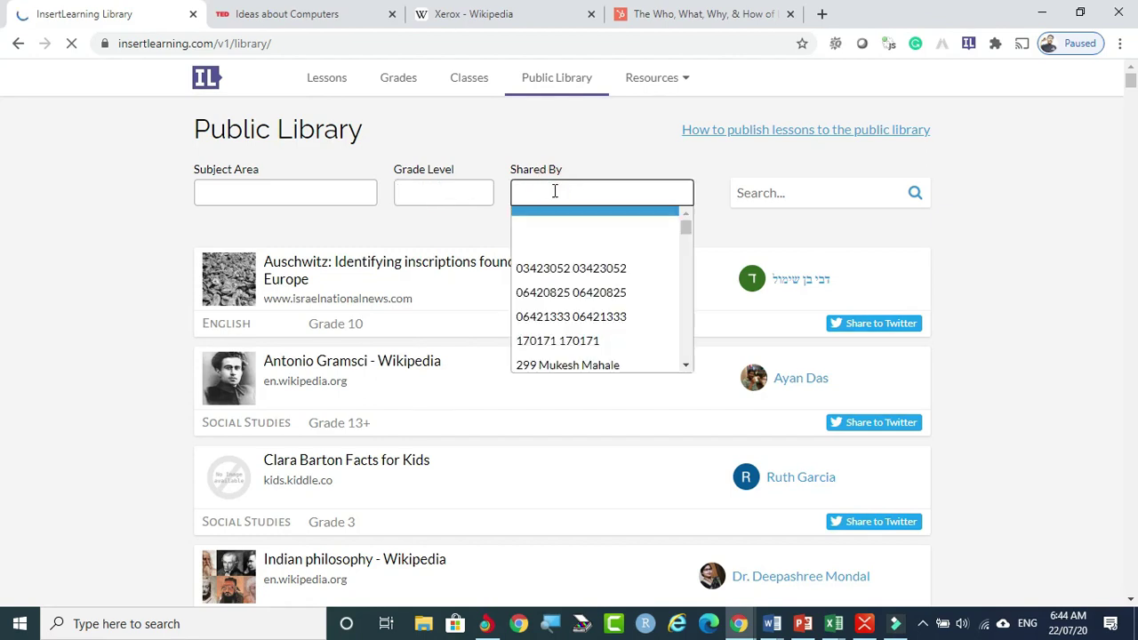
left_click(682, 228)
scroll(686, 251, "down", 5)
scroll(685, 251, "down", 3)
left_click(570, 296)
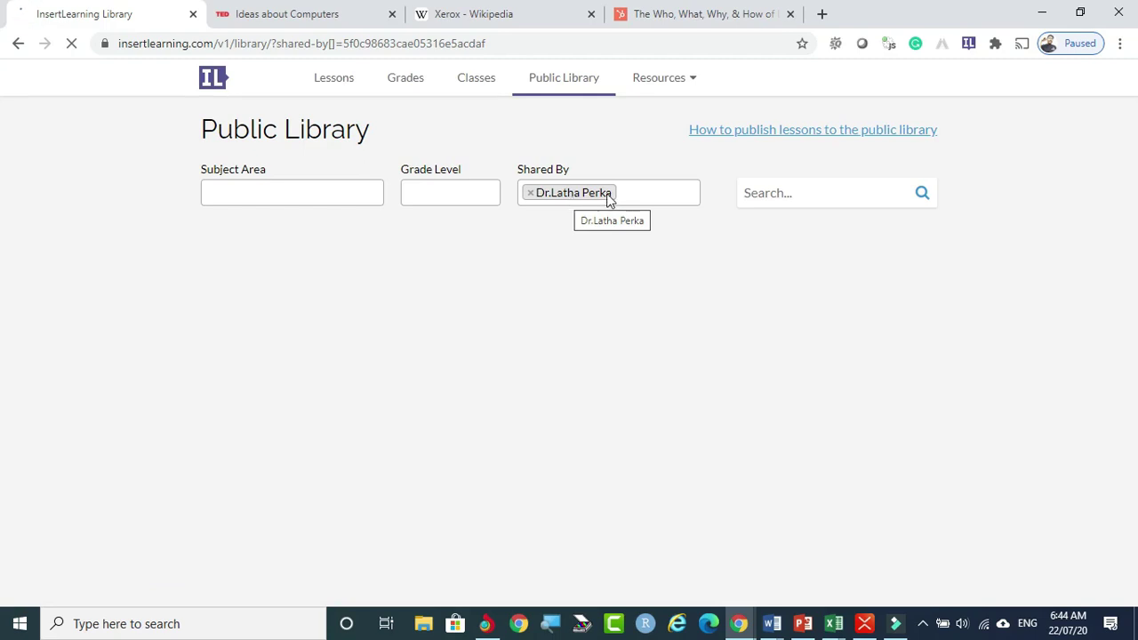
left_click(530, 197)
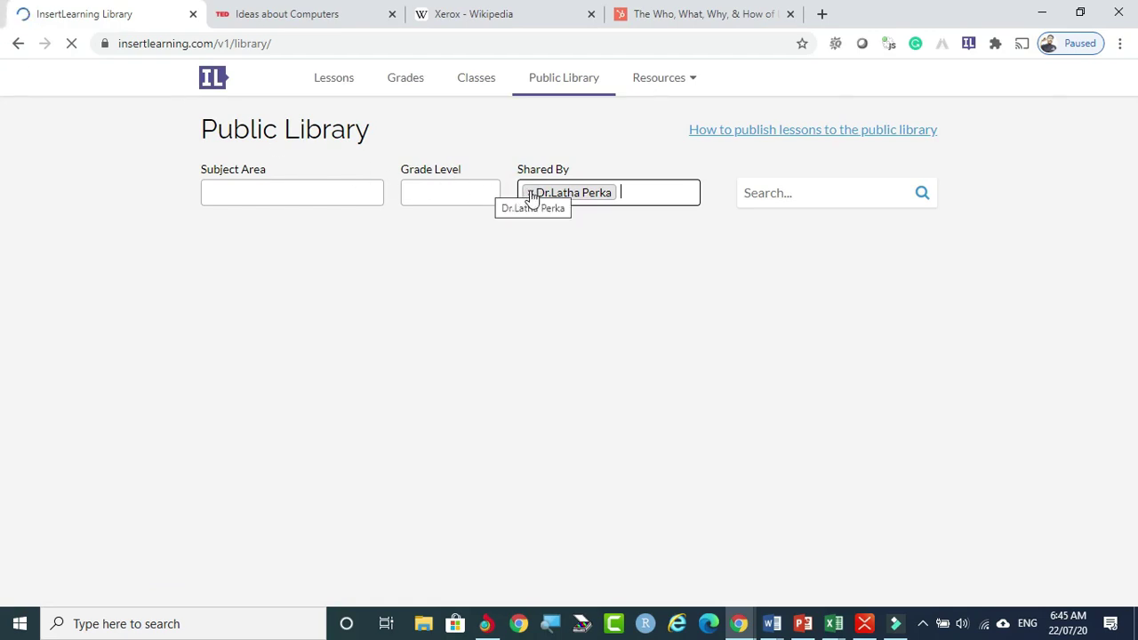
left_click(531, 198)
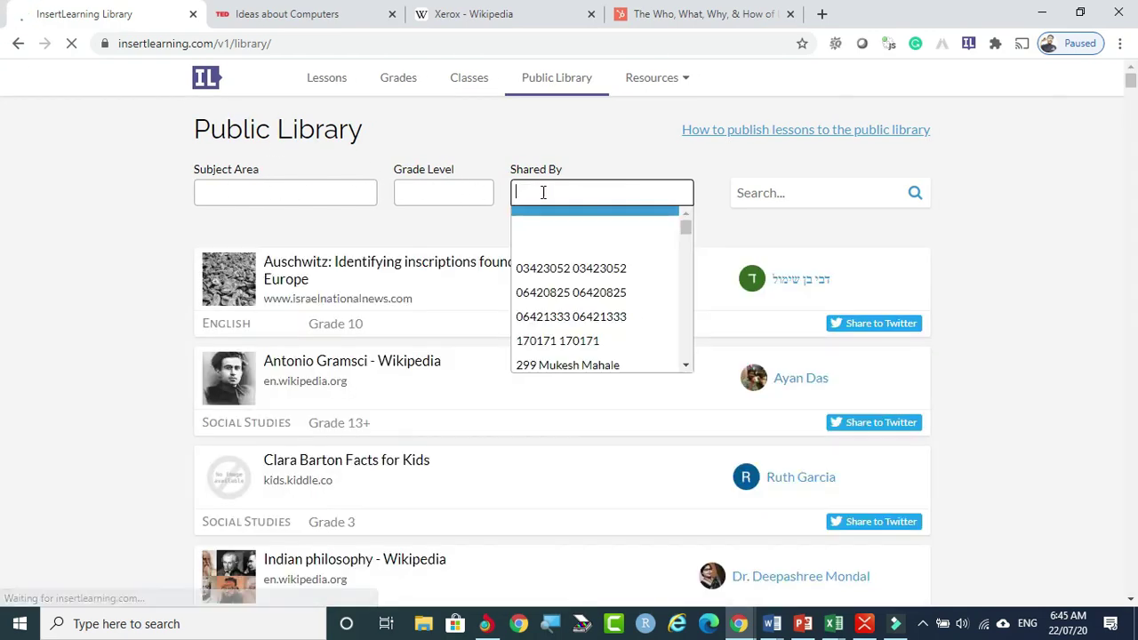
left_click(41, 259)
- Filter the Public Library to the Science subject area and fill the search field with "Innovative research"
left_click(232, 190)
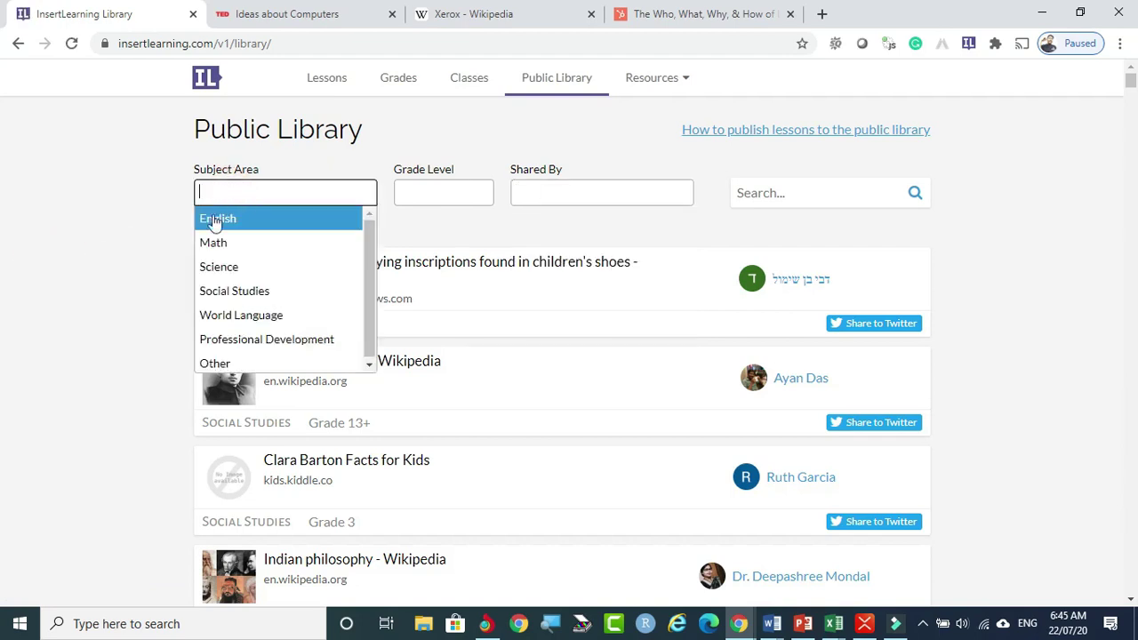
left_click(230, 269)
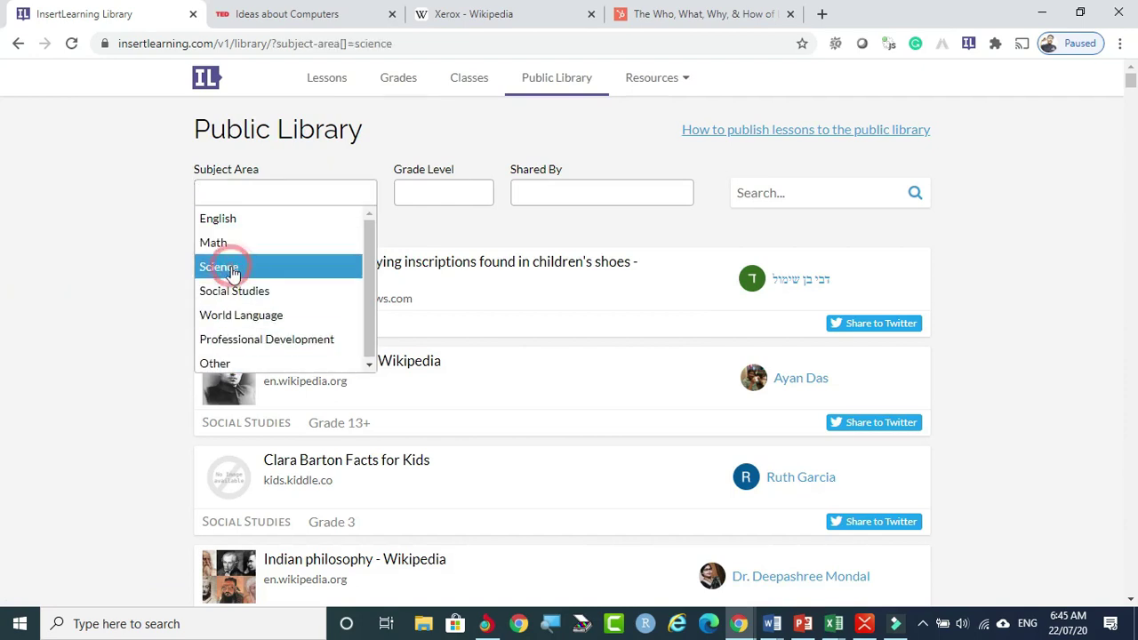
left_click(436, 185)
left_click(1037, 213)
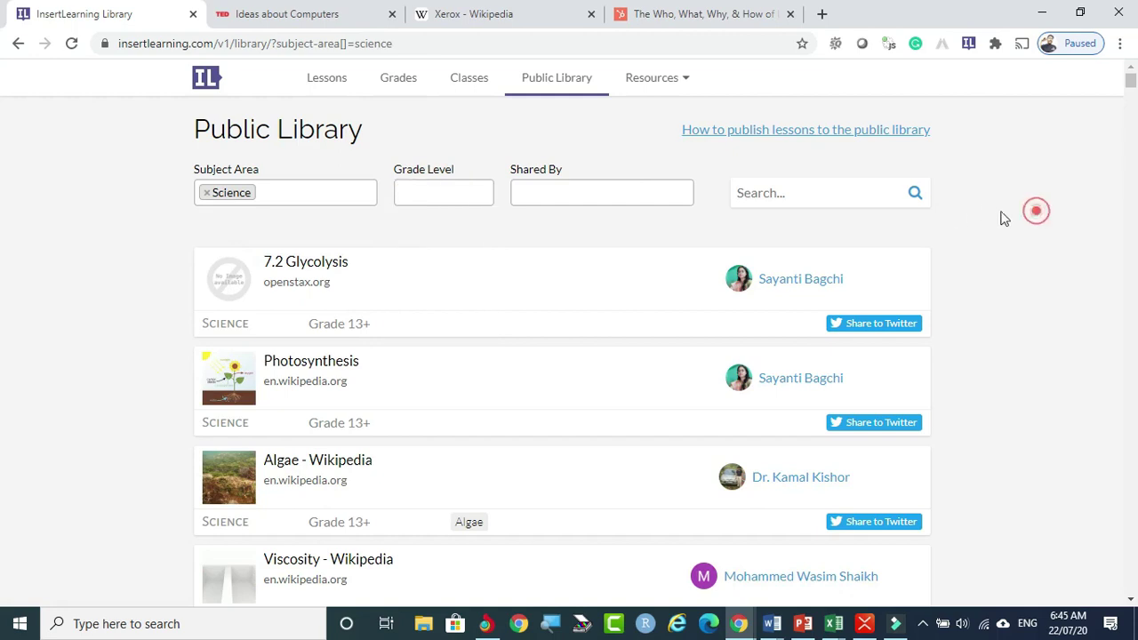
left_click(785, 194)
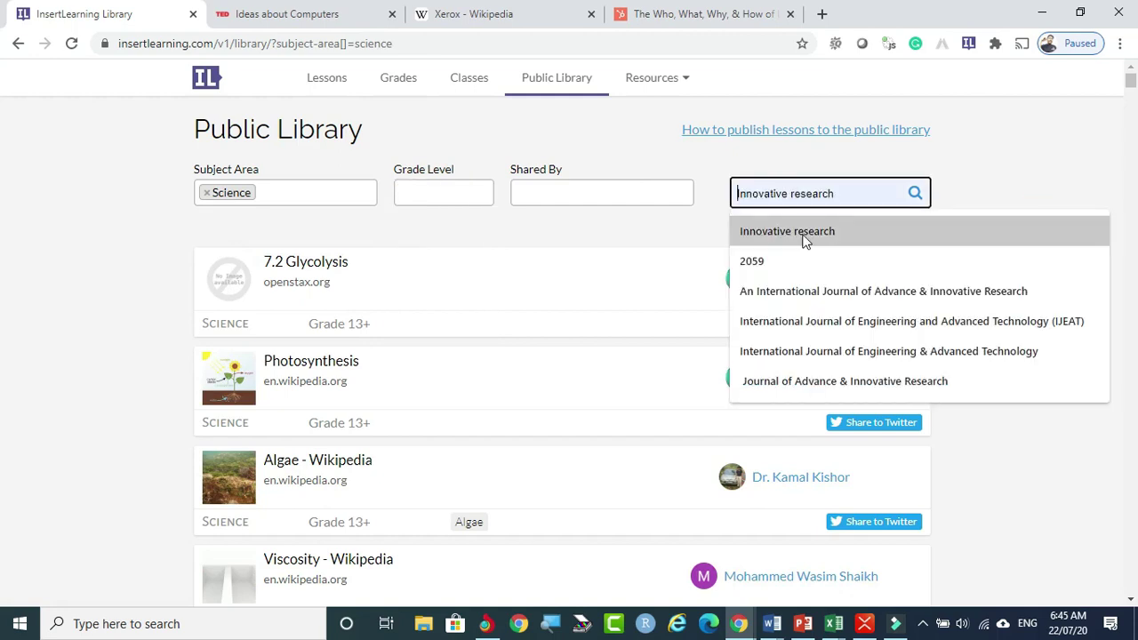
left_click(800, 233)
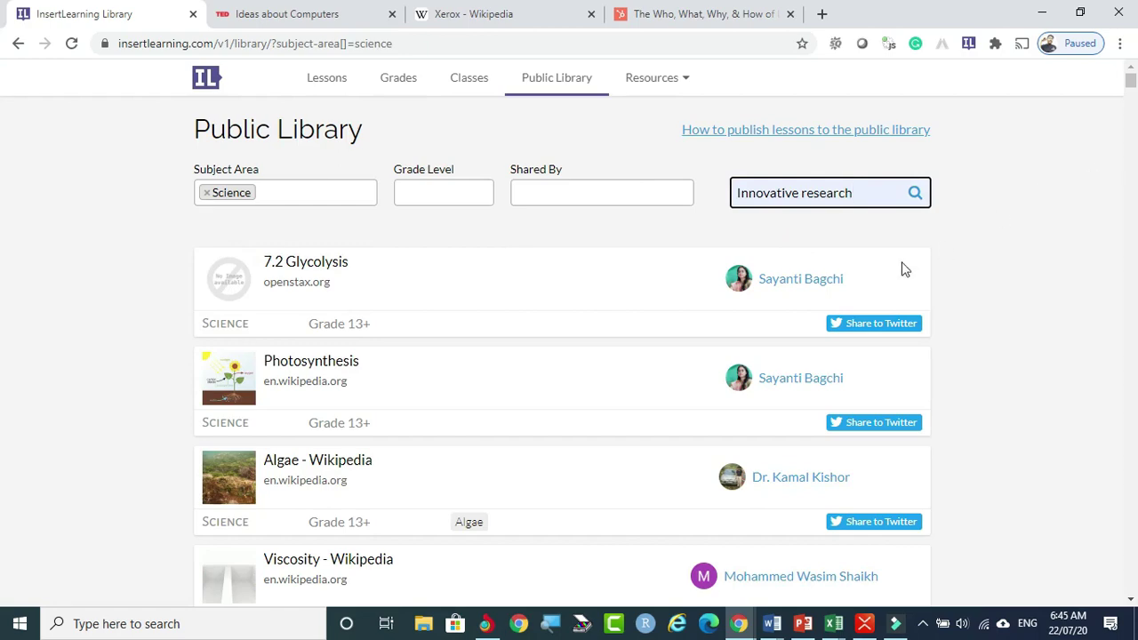
- Open the shared Photosynthesis lesson from the Science lessons
scroll(605, 293, "down", 3)
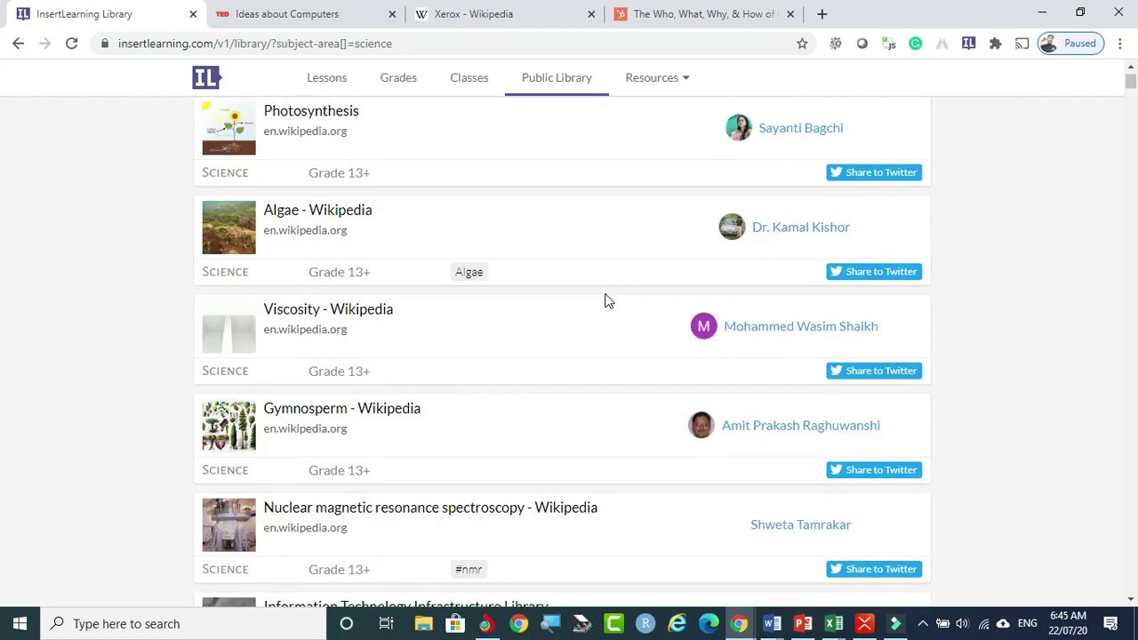
scroll(604, 301, "up", 3)
left_click(318, 366)
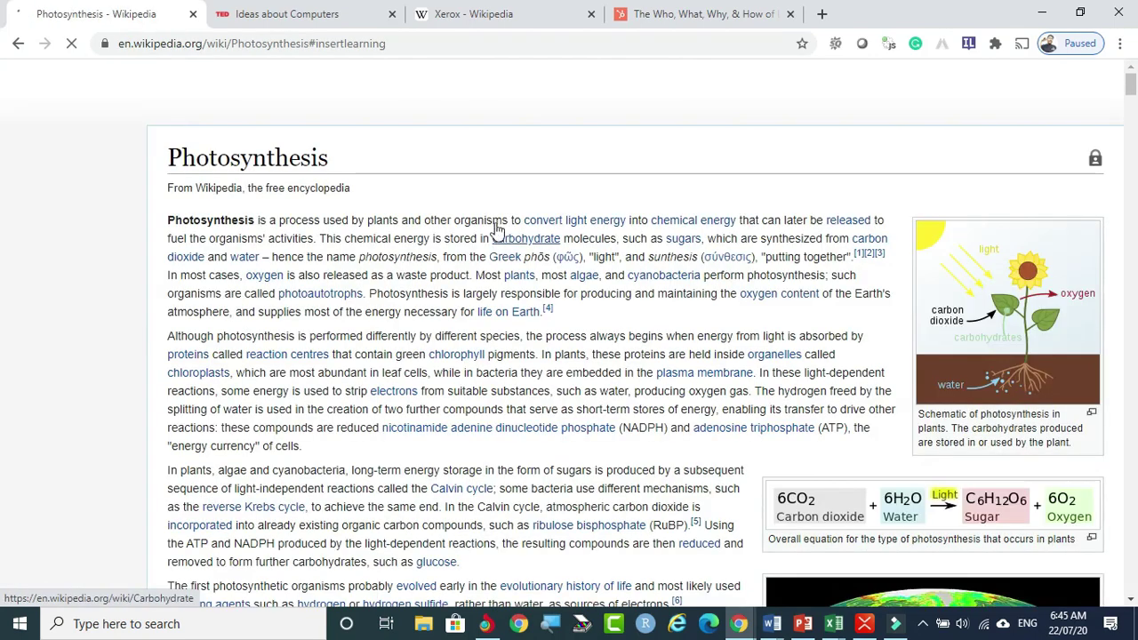
- Examine the lesson's highlighted text and inserted question, and view the global photosynthesis distribution image at full size before returning
scroll(500, 241, "down", 1)
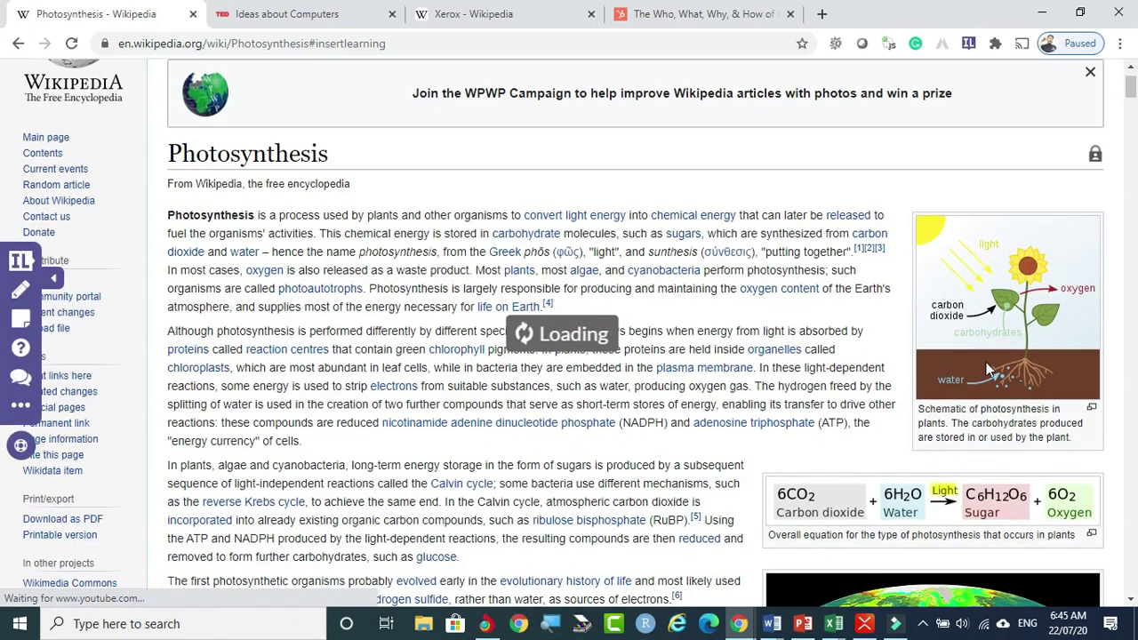
scroll(968, 386, "down", 3)
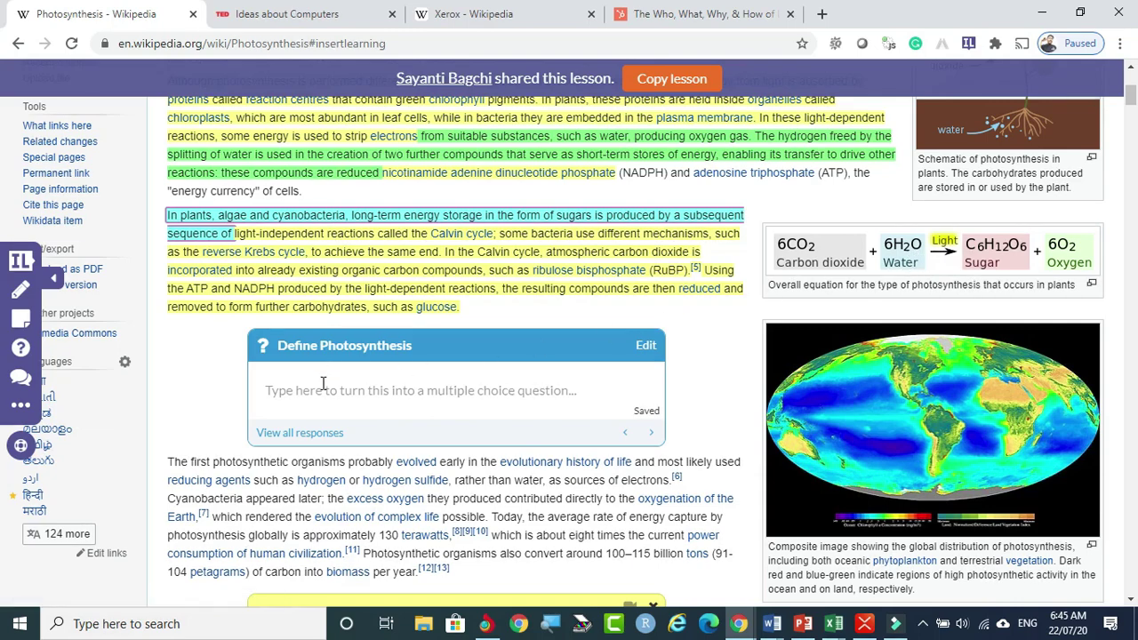
scroll(825, 406, "down", 4)
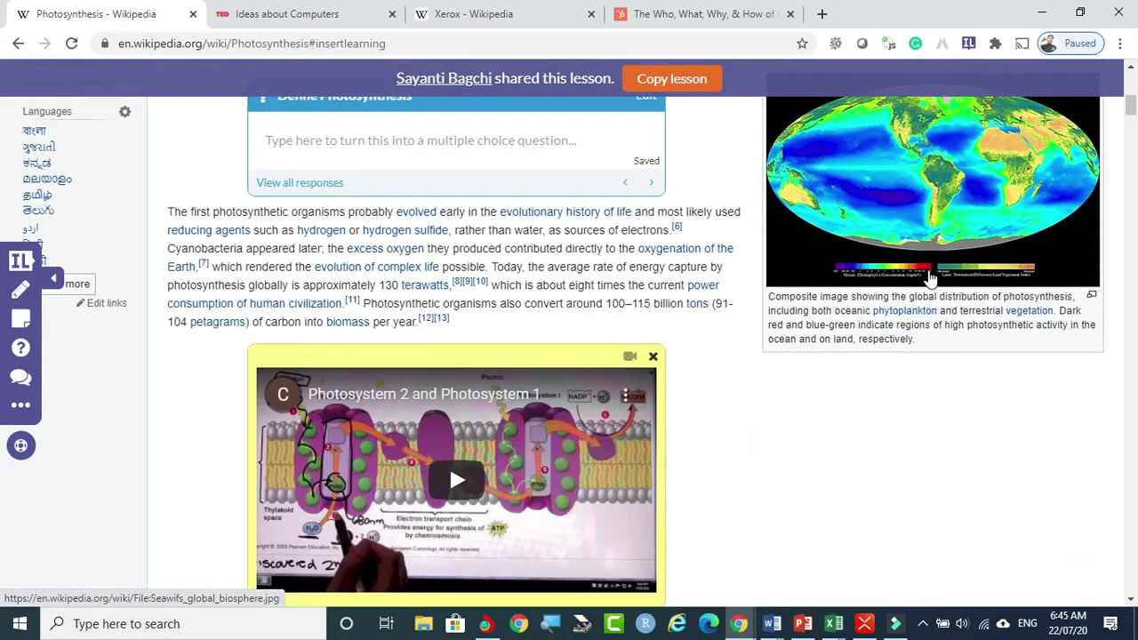
left_click(933, 191)
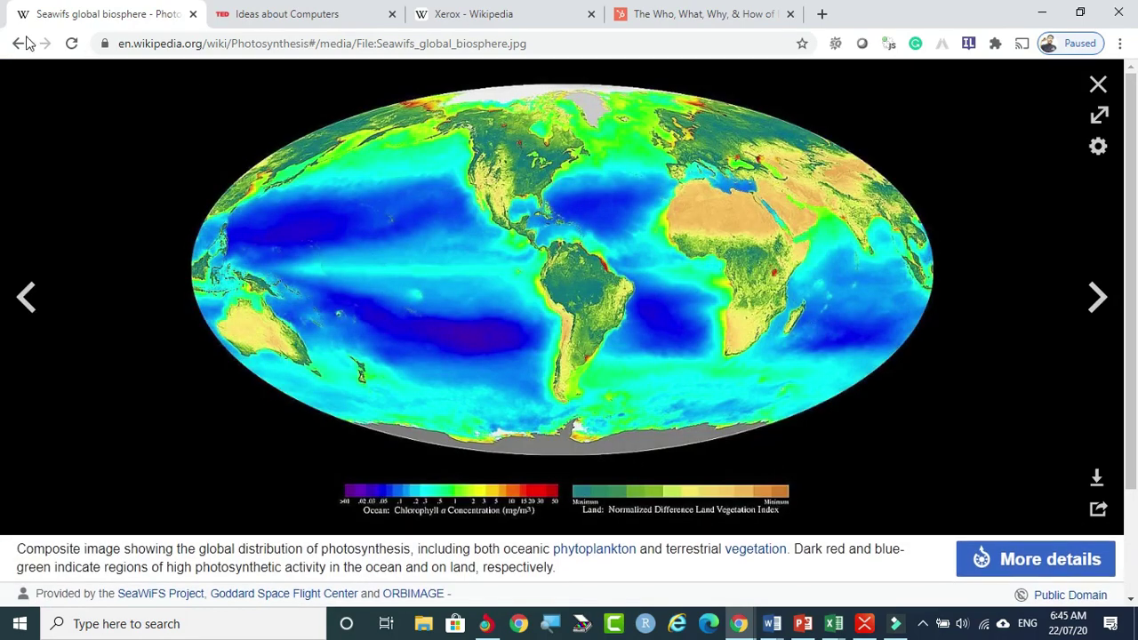
left_click(19, 43)
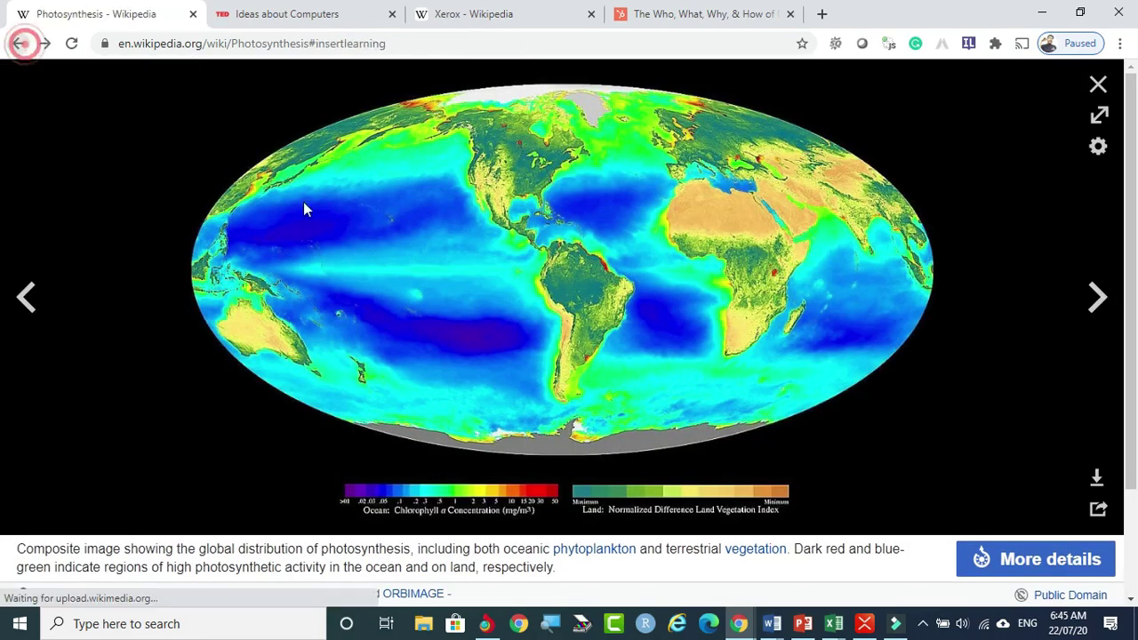
- Play the embedded "Photosystem 2 and Photosystem 1" video briefly and pause it
scroll(692, 316, "down", 3)
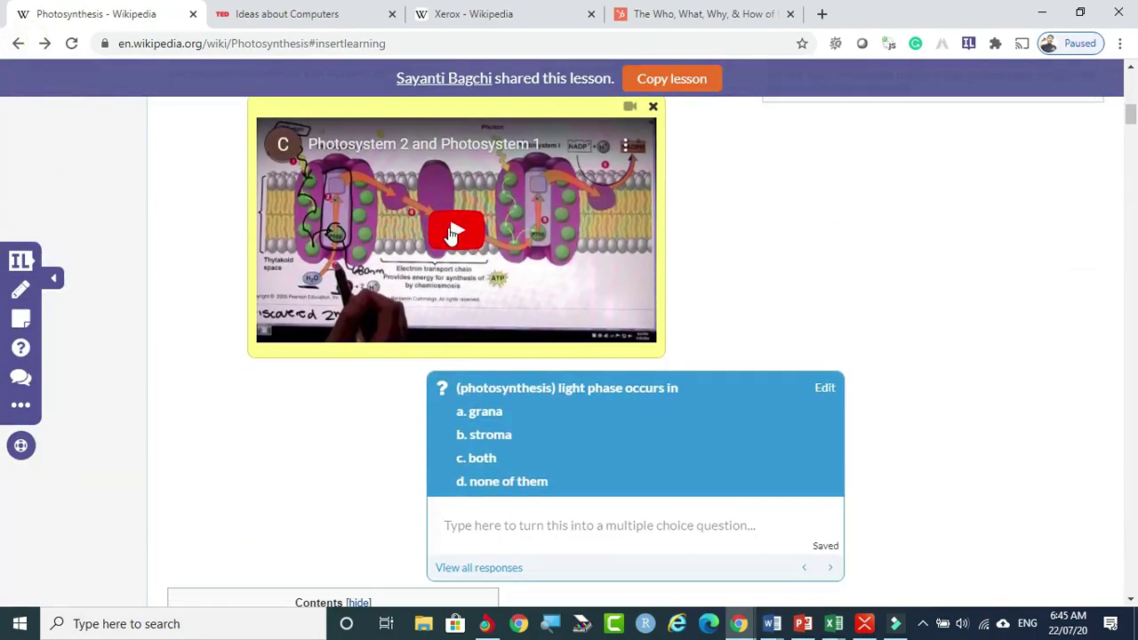
left_click(448, 234)
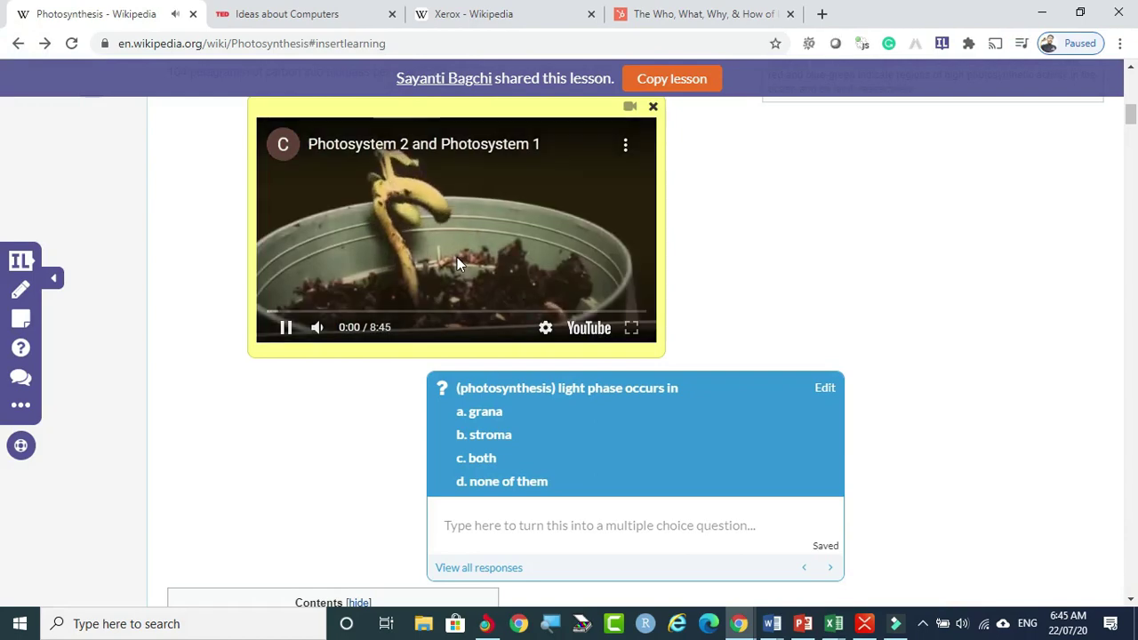
scroll(457, 257, "up", 1)
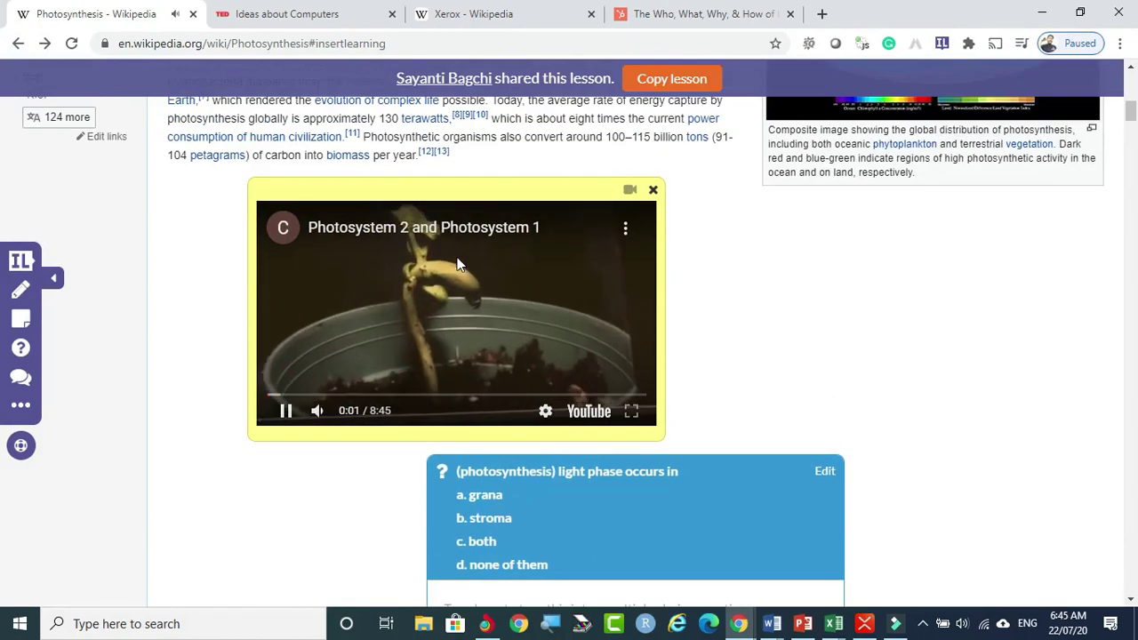
left_click(285, 412)
- Try to choose "grana" in the light phase question, and copy the shared lesson to the account
scroll(694, 307, "down", 2)
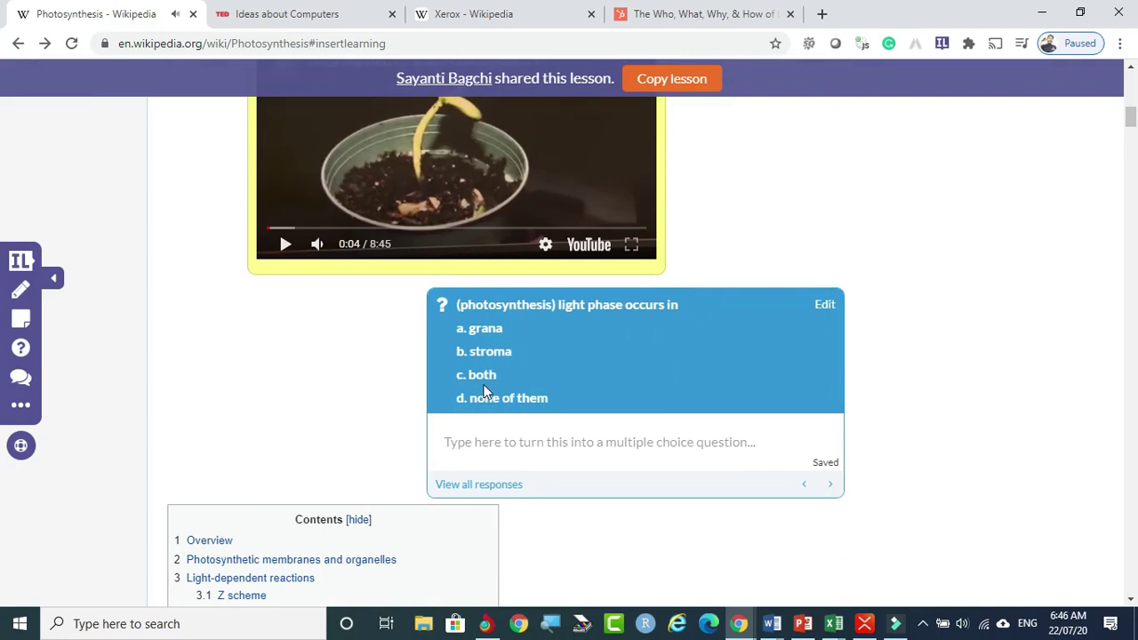
left_click(487, 327)
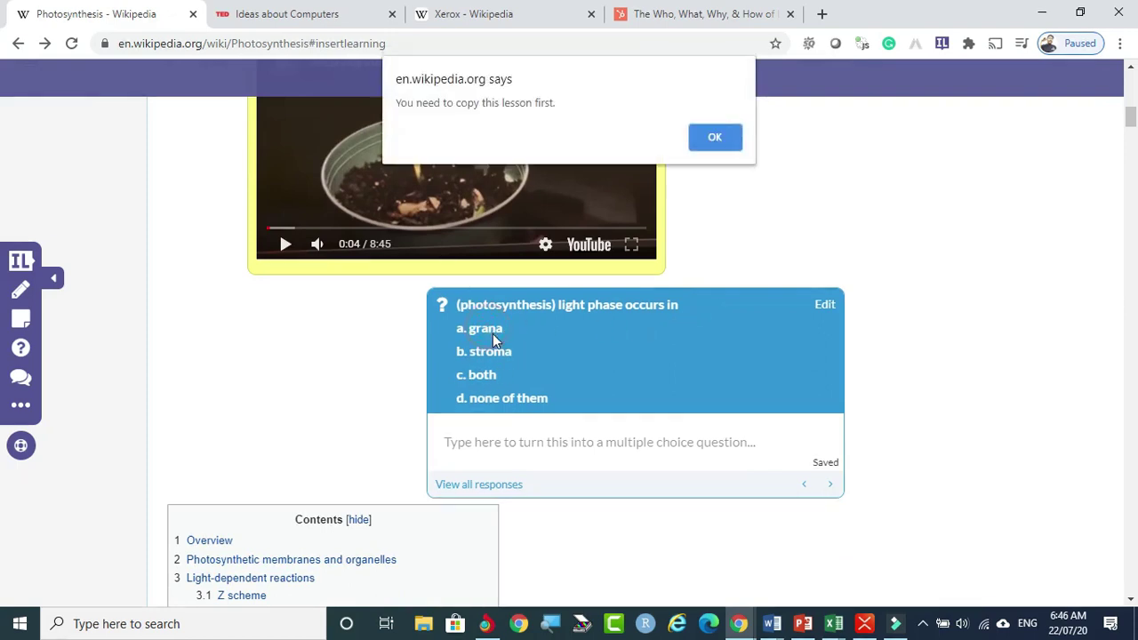
left_click(714, 136)
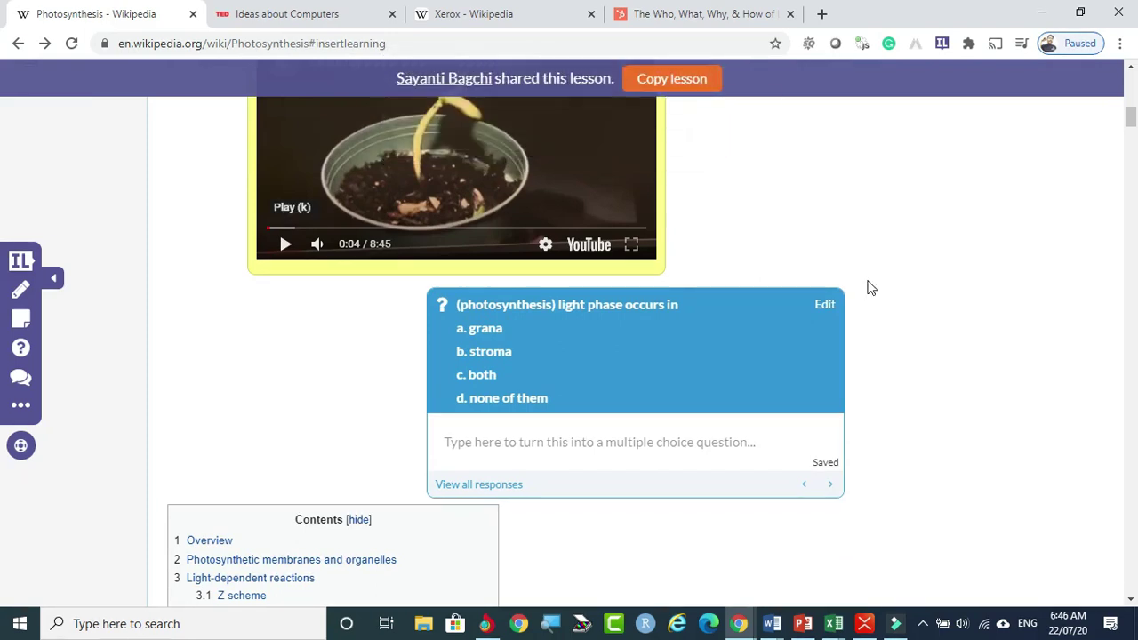
left_click(656, 79)
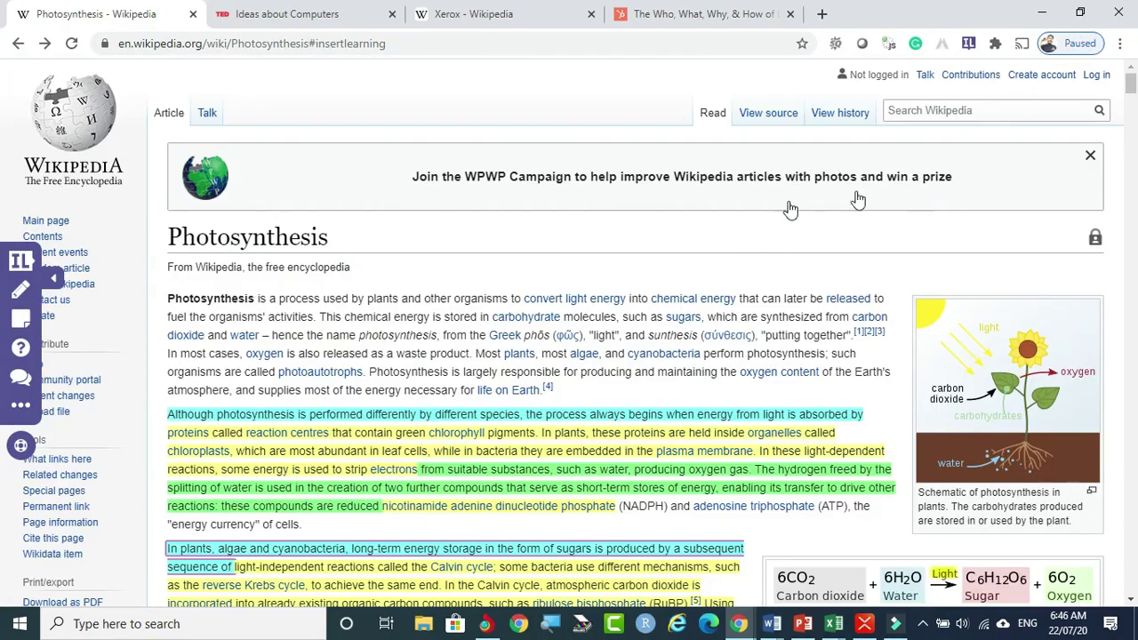
- View the copied lesson's options for assigning, sharing and editing, and close them without choosing any
left_click(20, 404)
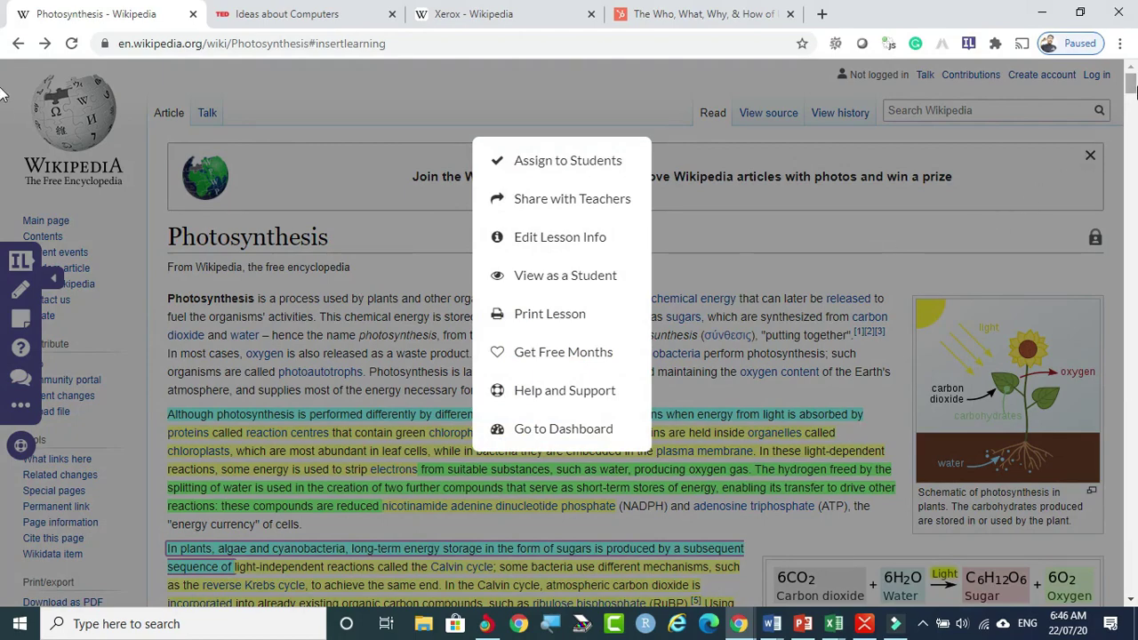
left_click_drag(1132, 88, 1132, 115)
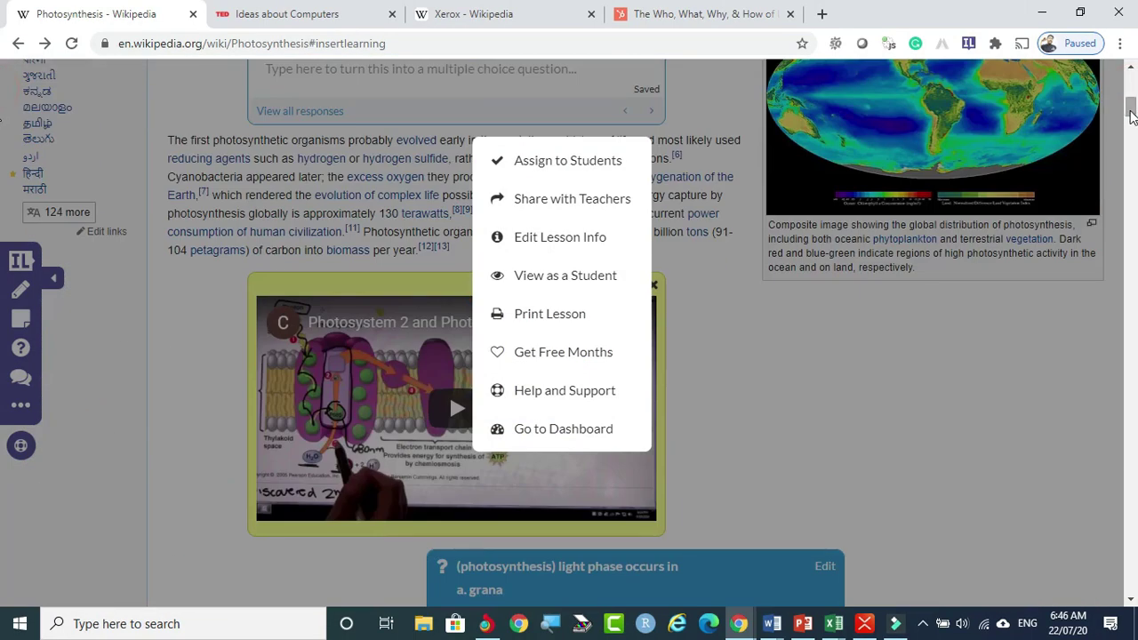
scroll(682, 243, "down", 1)
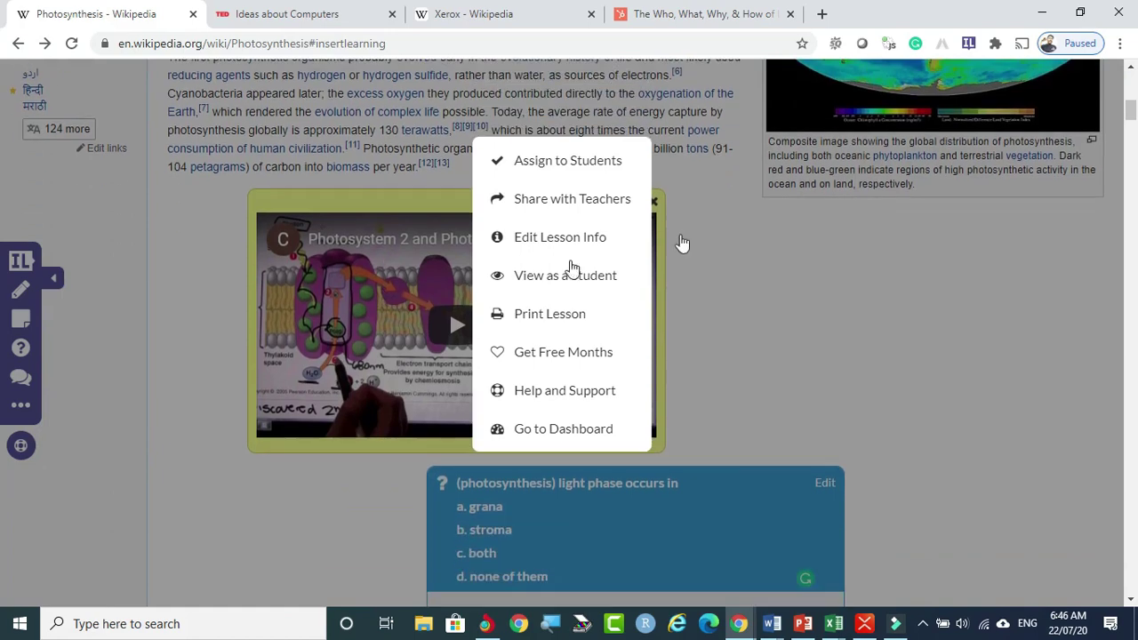
left_click(774, 221)
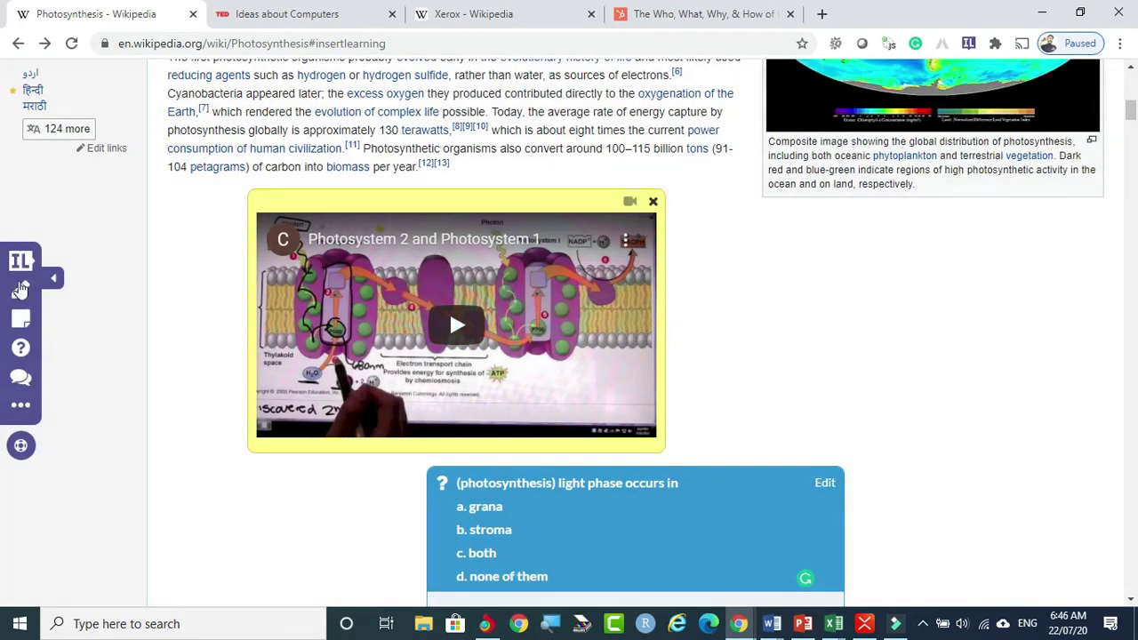
- Return to the dashboard's lesson list to check for the copied Photosynthesis lesson, and view the available resources options
left_click(18, 45)
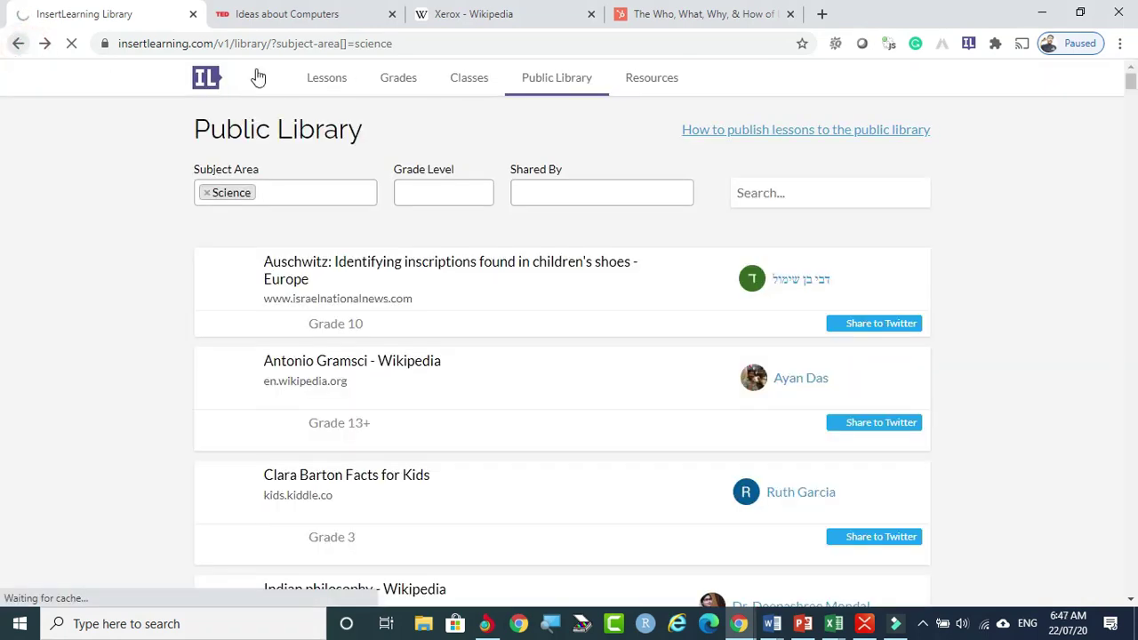
left_click(408, 78)
left_click(331, 80)
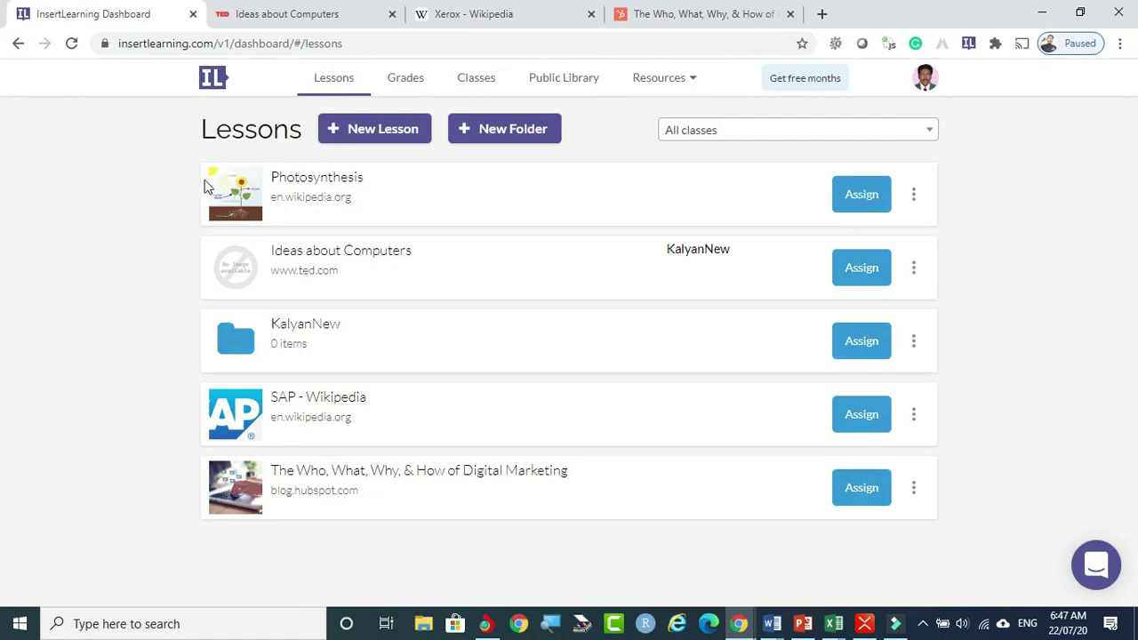
left_click(692, 82)
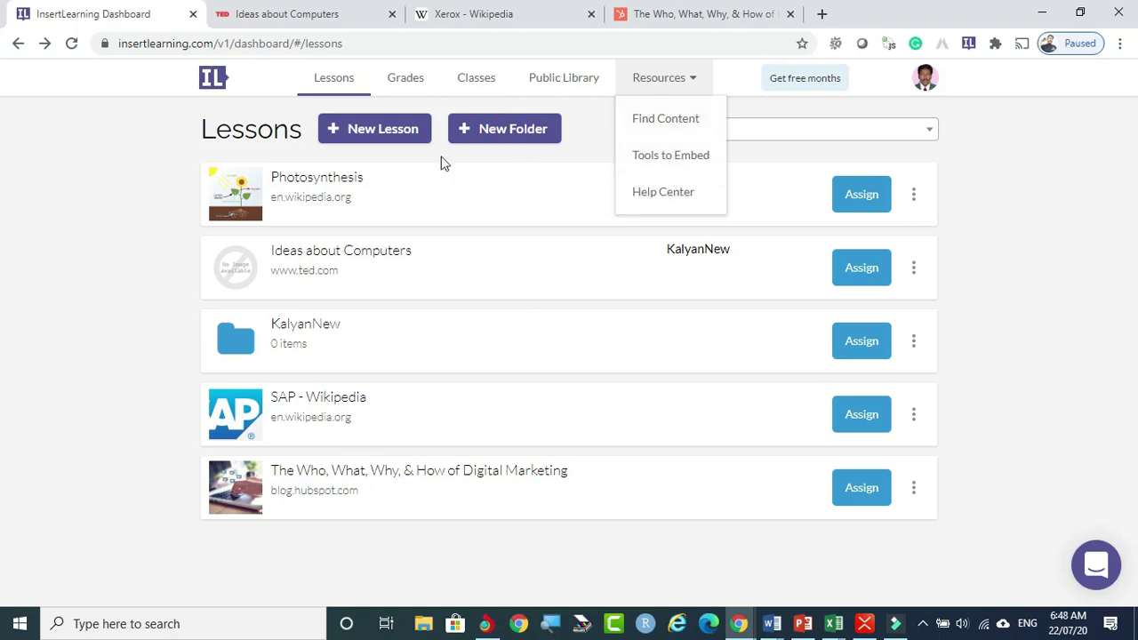
left_click(86, 255)
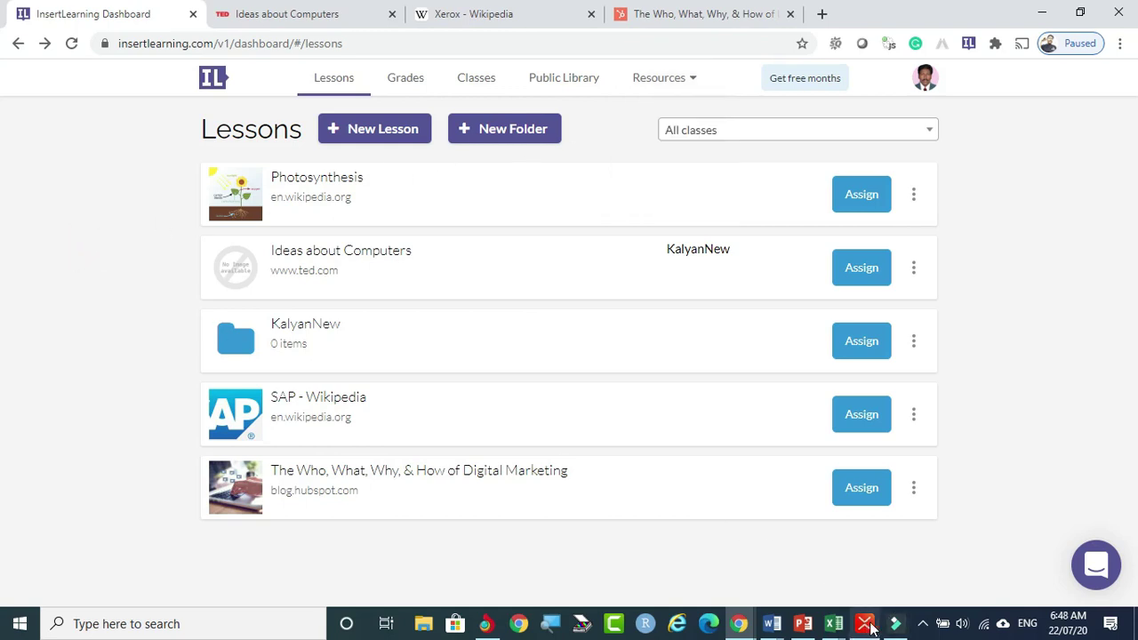
left_click(922, 623)
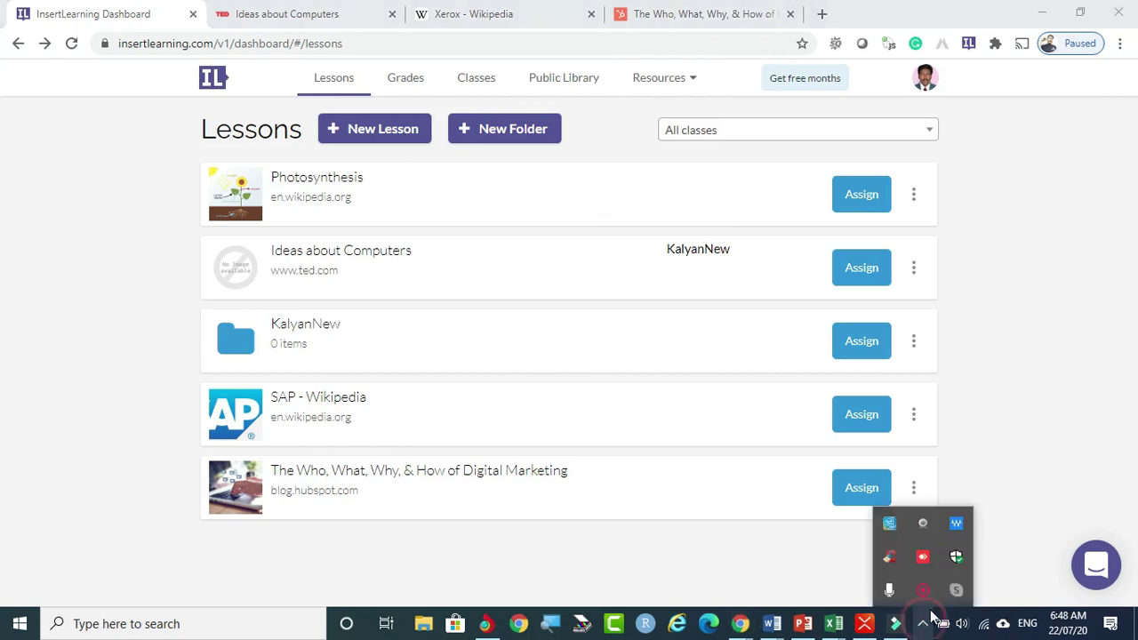
right_click(925, 591)
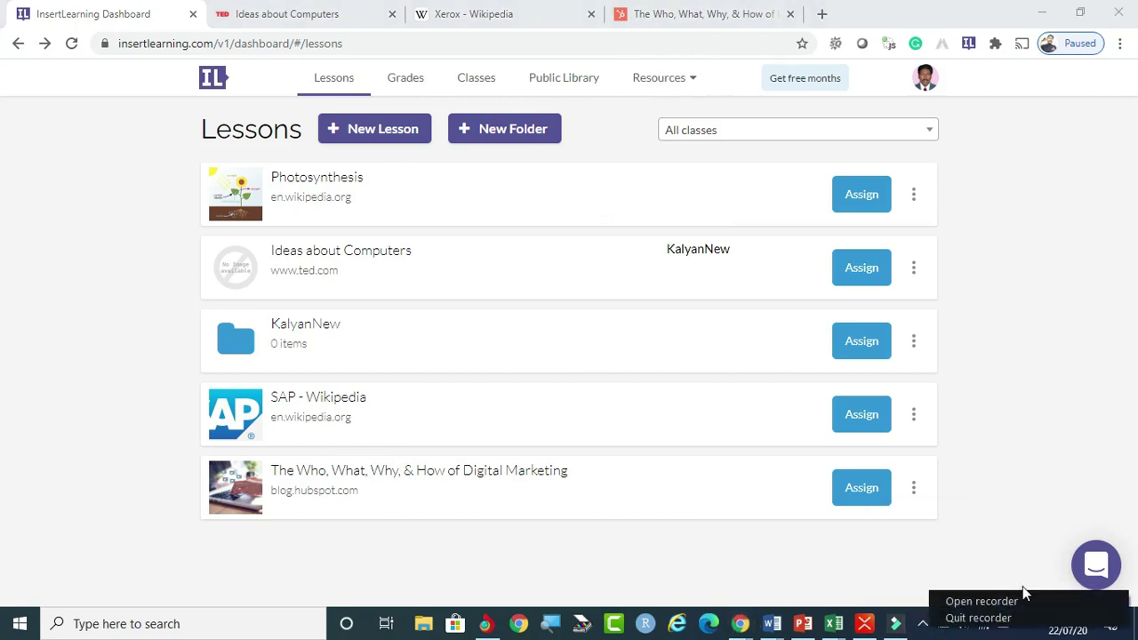
left_click(1000, 604)
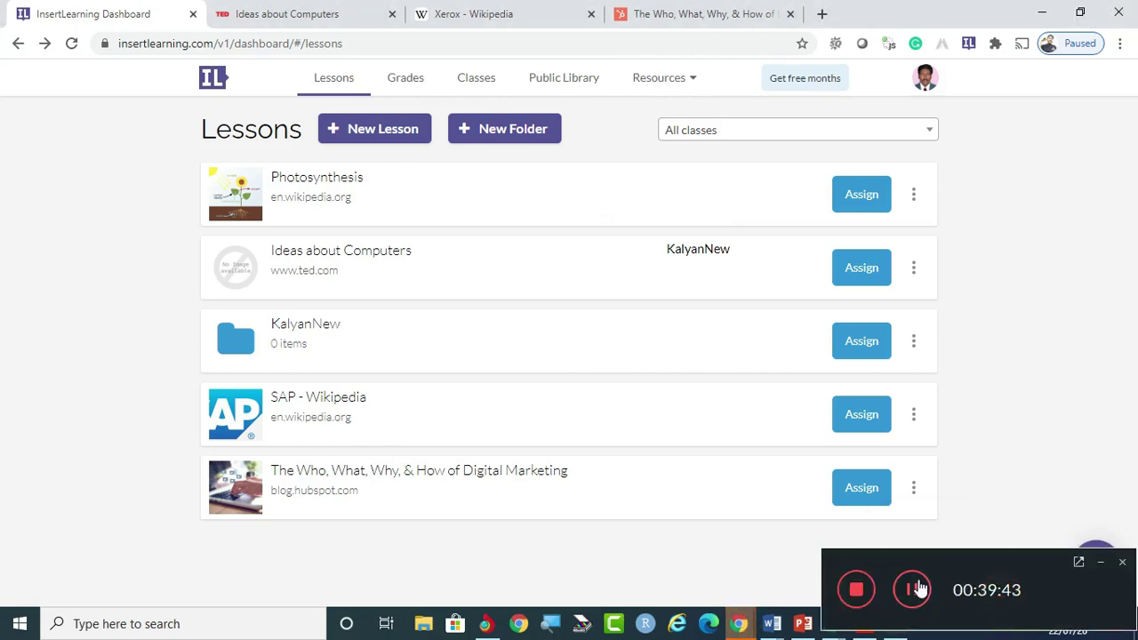